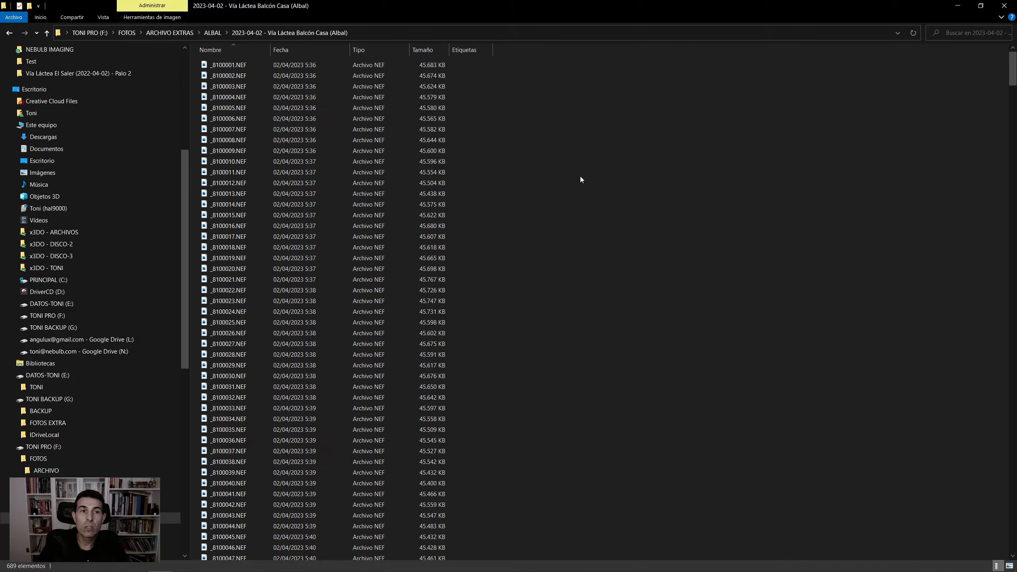
- Open the raw photo _8100016.NEF from the Milky Way folder to view the whole frame
{"action": "mouse_move", "coordinate": [217, 110]}
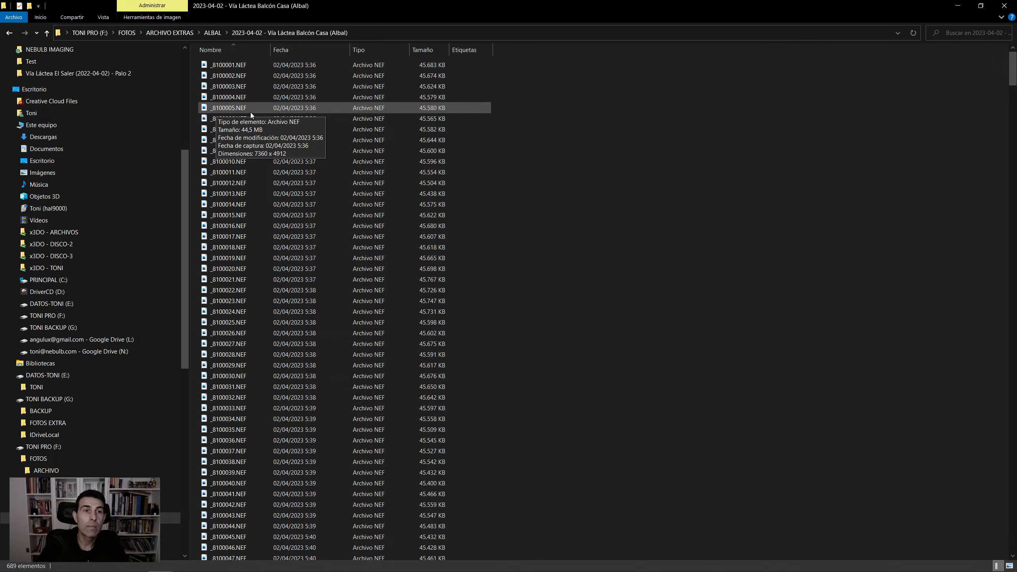
{"action": "double_click", "coordinate": [221, 226]}
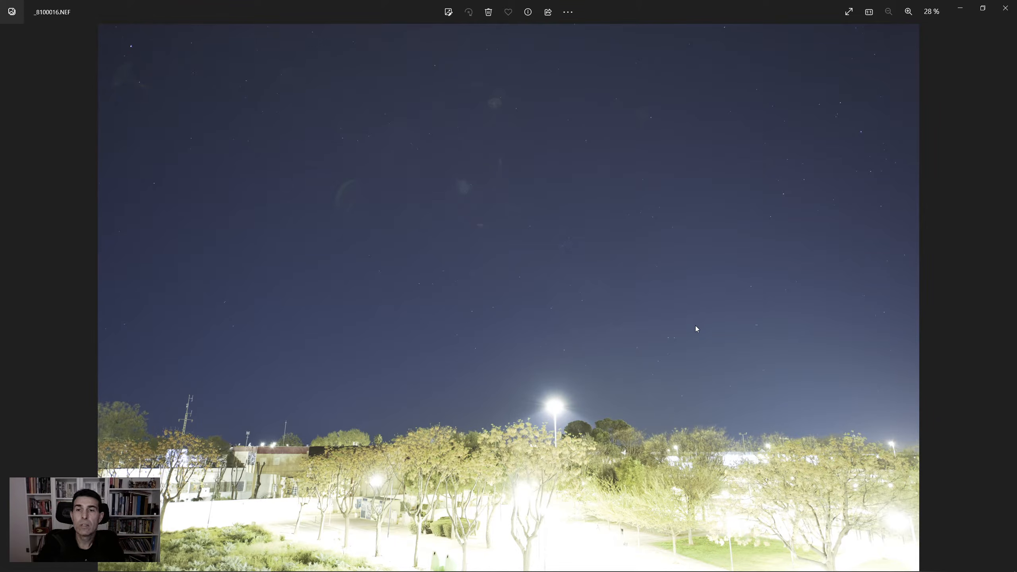
{"action": "right_click", "coordinate": [519, 224]}
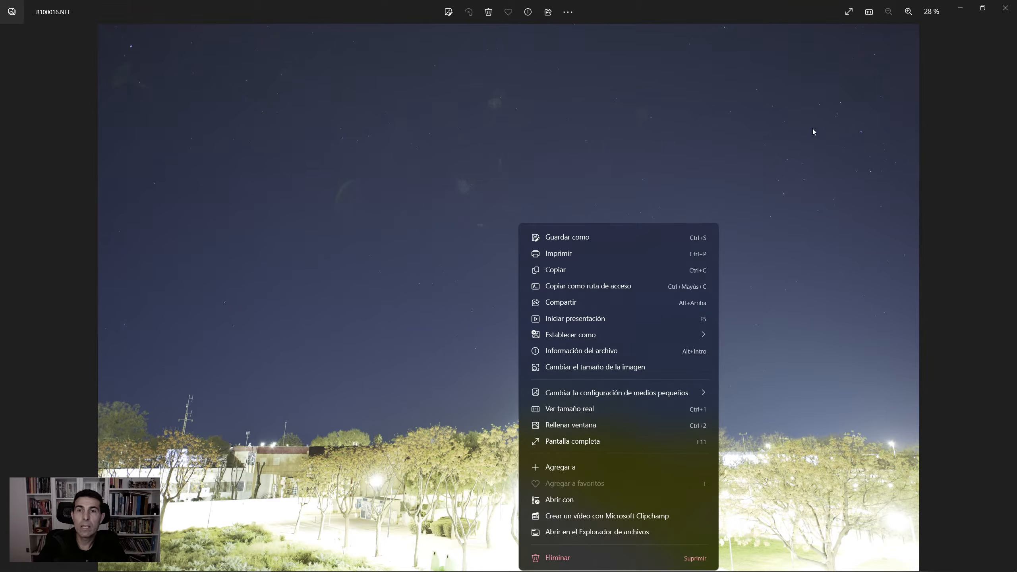
{"action": "left_click", "coordinate": [661, 50]}
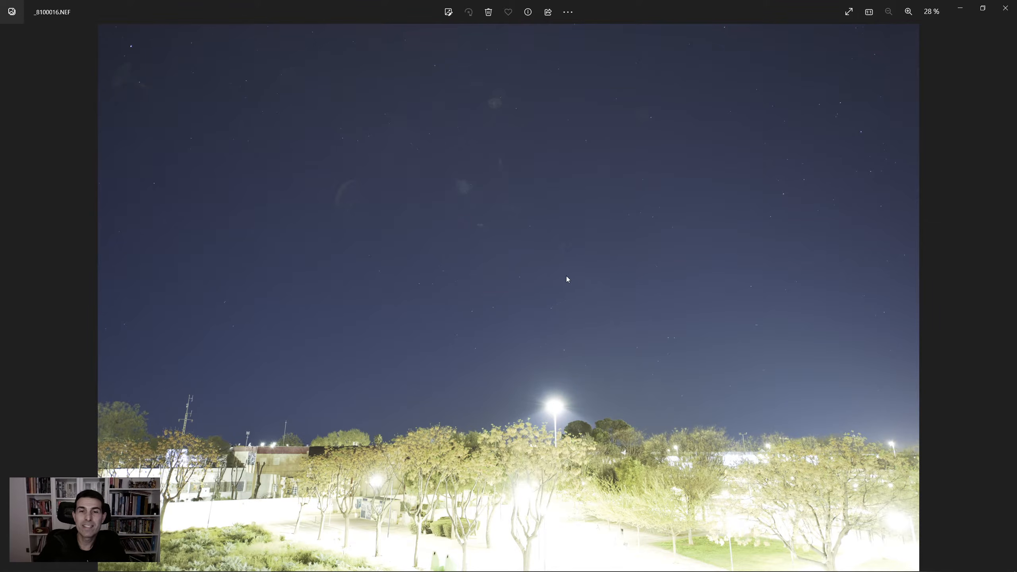
{"action": "scroll", "coordinate": [586, 300], "scroll_direction": "up", "scroll_amount": 1}
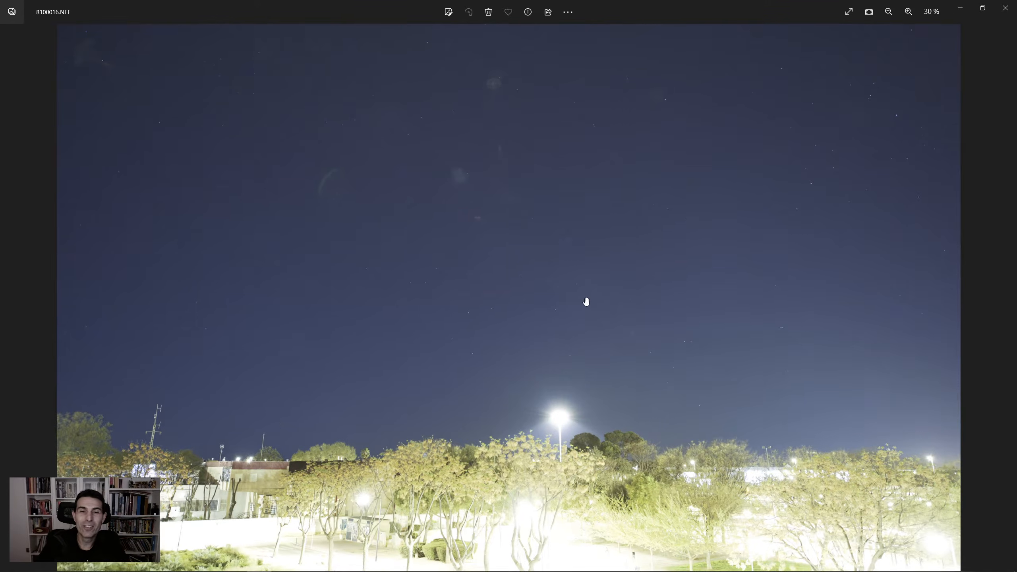
{"action": "scroll", "coordinate": [587, 463], "scroll_direction": "down", "scroll_amount": 1}
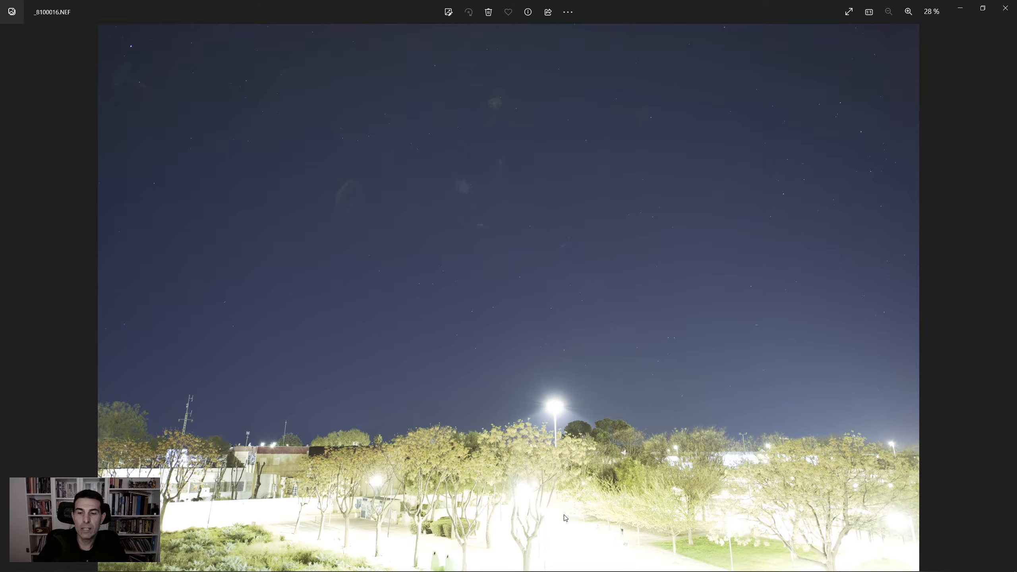
- Examine the street lamps, trees and ground in the photo's foreground up close for overexposure
{"action": "scroll", "coordinate": [576, 519], "scroll_direction": "up", "scroll_amount": 5}
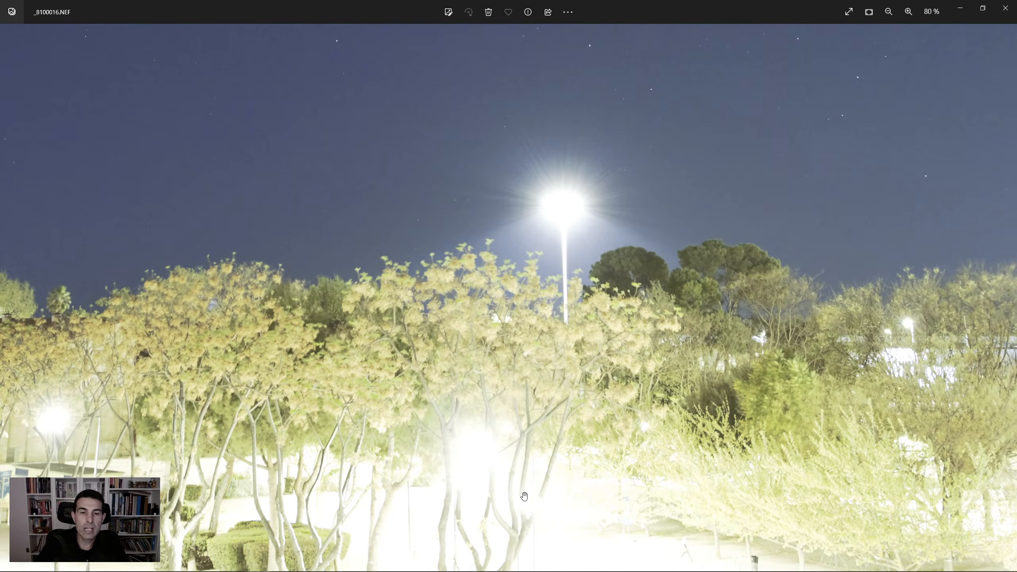
{"action": "left_click_drag", "start_coordinate": [522, 488], "coordinate": [518, 380]}
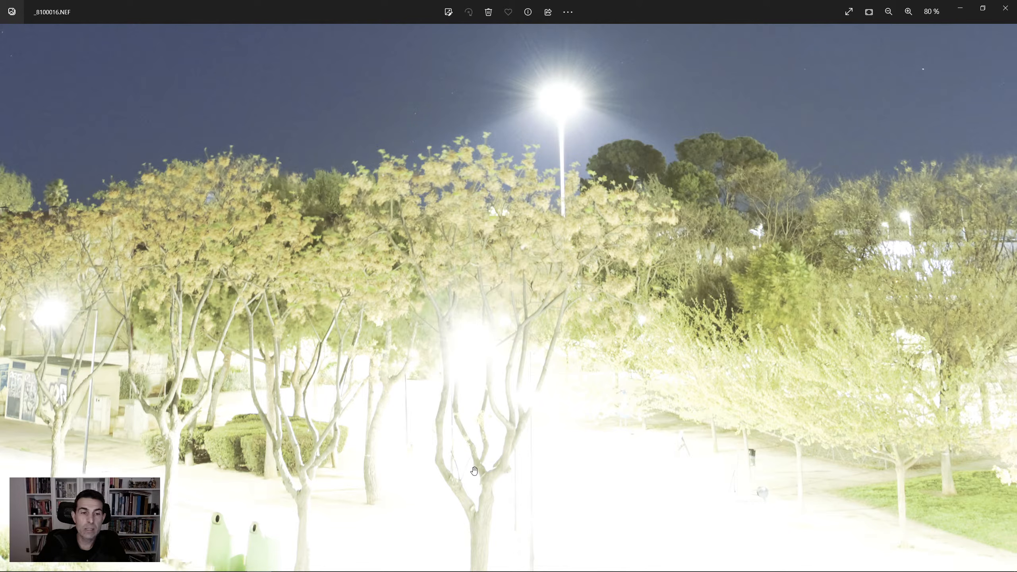
{"action": "left_click_drag", "start_coordinate": [423, 474], "coordinate": [454, 305]}
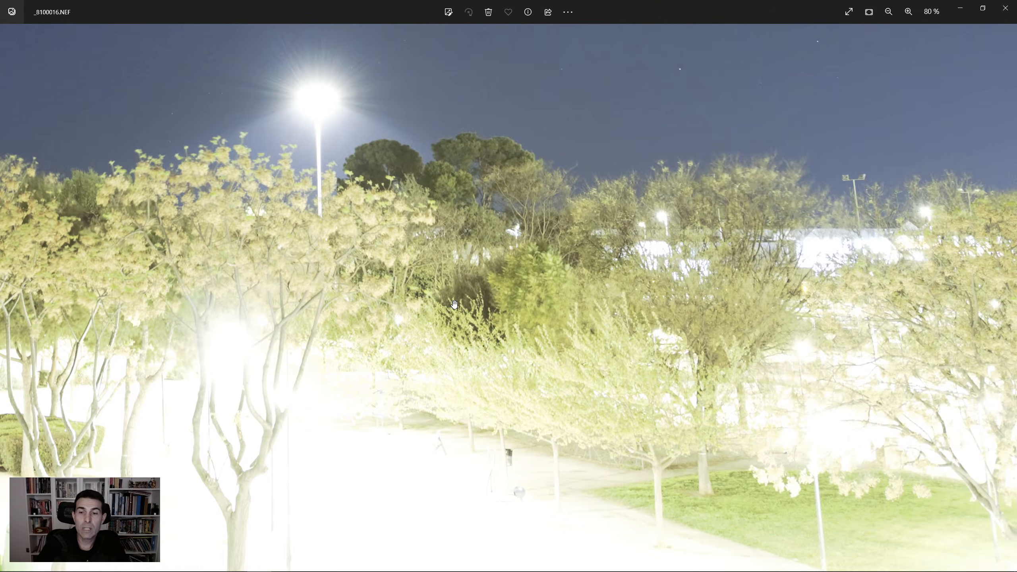
{"action": "scroll", "coordinate": [454, 304], "scroll_direction": "down", "scroll_amount": 2}
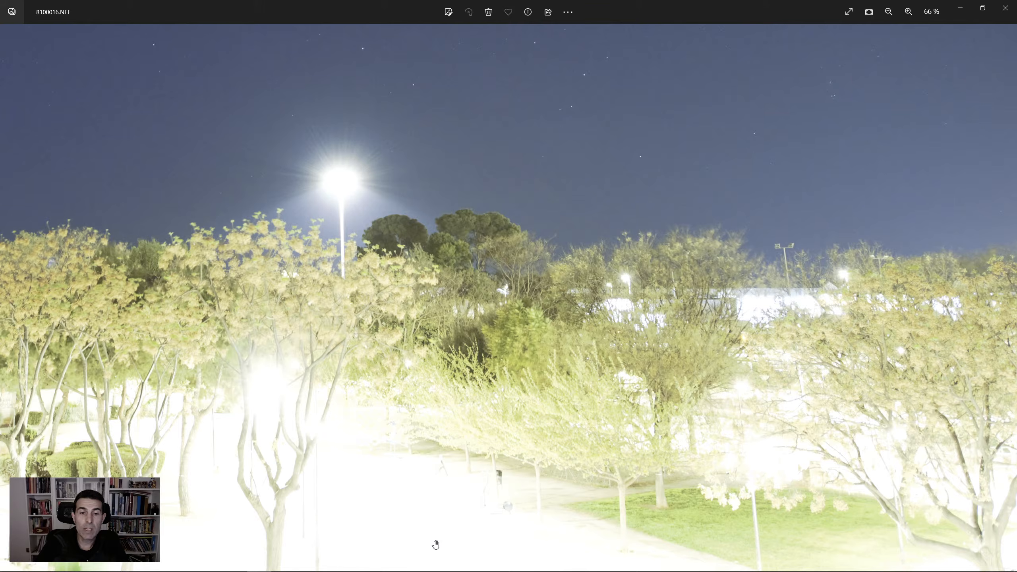
{"action": "left_click_drag", "start_coordinate": [549, 338], "coordinate": [546, 347]}
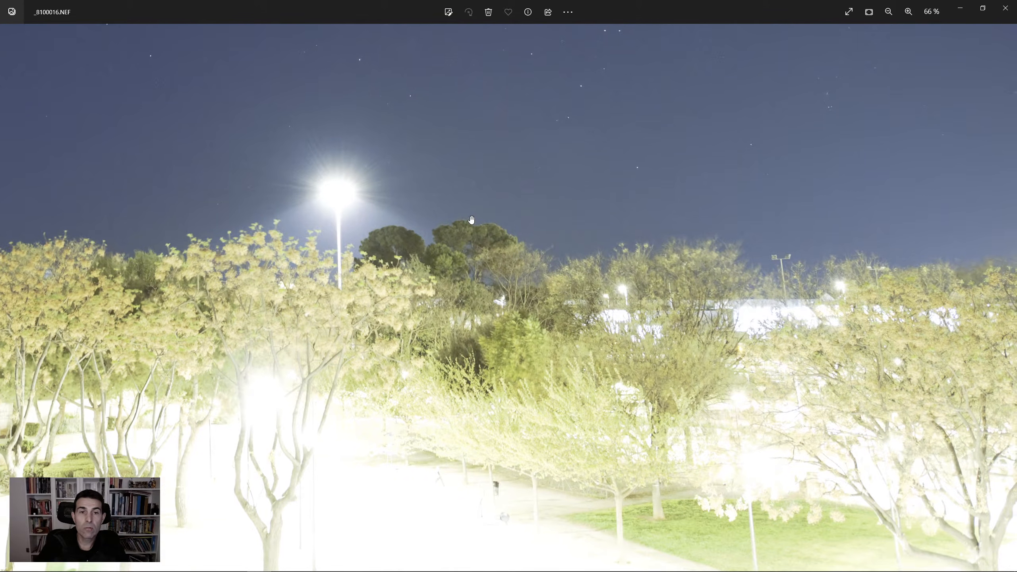
{"action": "left_click_drag", "start_coordinate": [472, 220], "coordinate": [472, 275]}
{"action": "scroll", "coordinate": [471, 275], "scroll_direction": "down", "scroll_amount": 9}
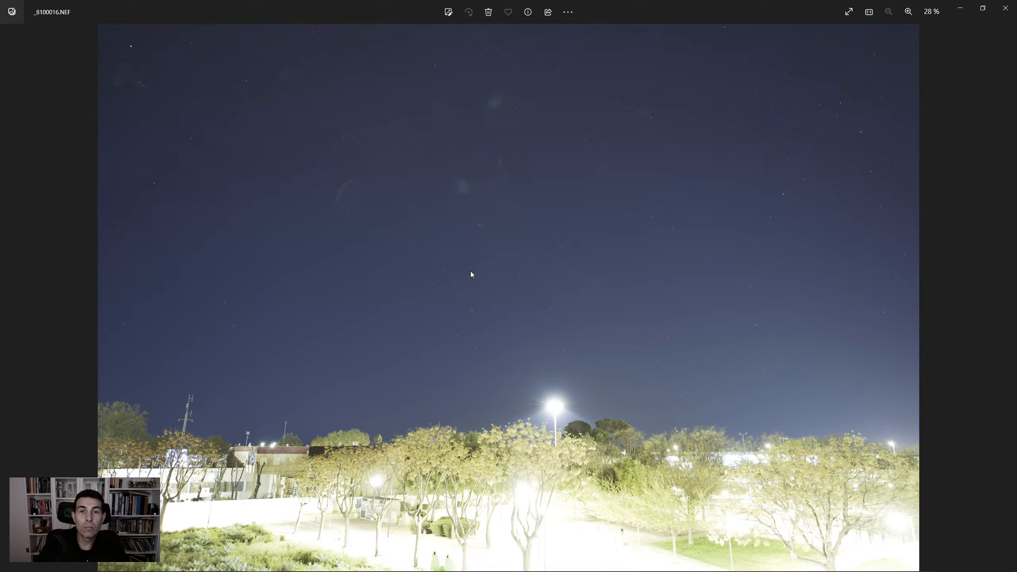
- Examine the stars across the photo's sky up close, and close the photo
{"action": "scroll", "coordinate": [522, 268], "scroll_direction": "up", "scroll_amount": 10}
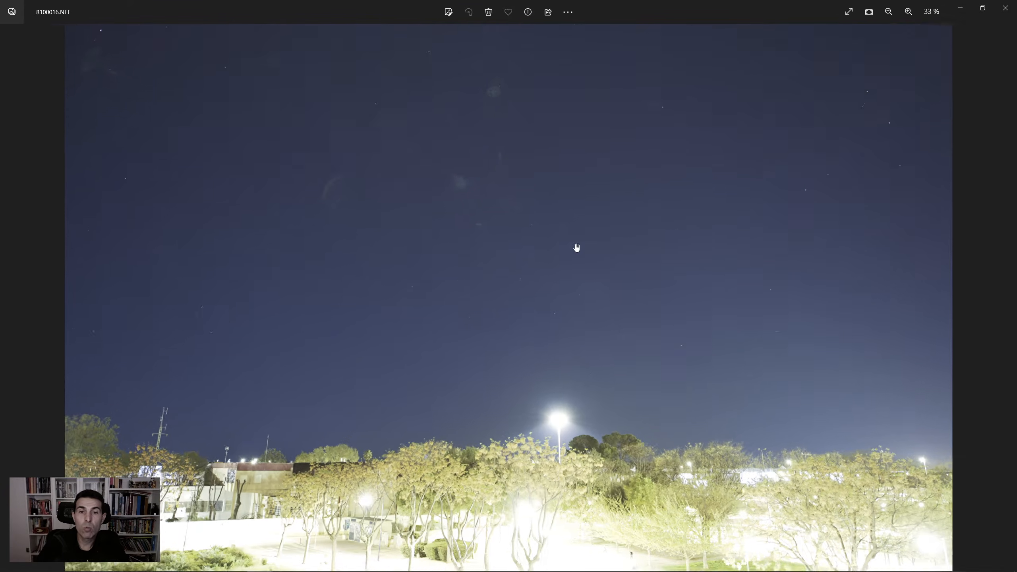
{"action": "scroll", "coordinate": [630, 282], "scroll_direction": "up", "scroll_amount": 4}
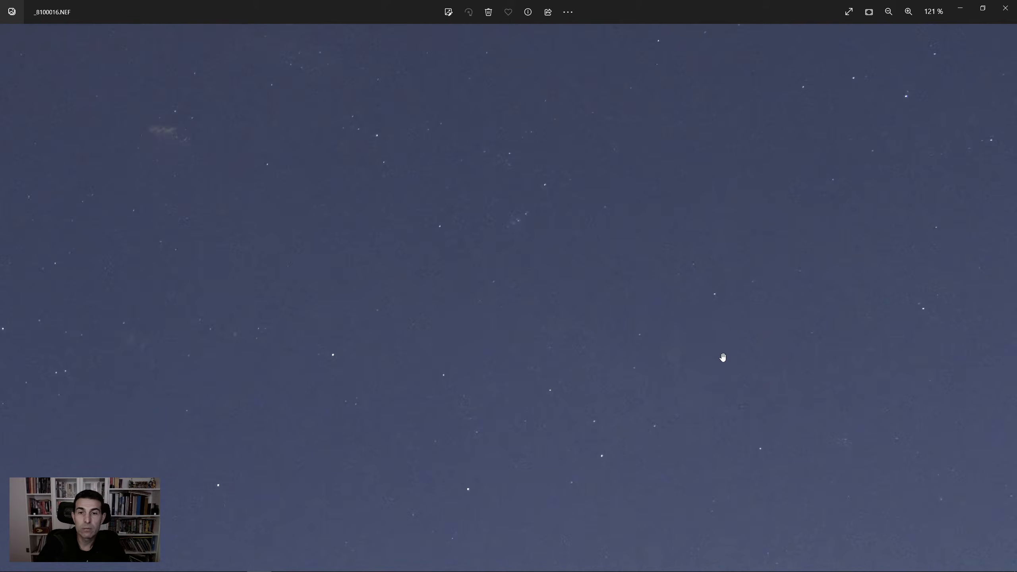
{"action": "left_click_drag", "start_coordinate": [722, 357], "coordinate": [615, 301]}
{"action": "left_click_drag", "start_coordinate": [738, 398], "coordinate": [553, 290]}
{"action": "mouse_move", "coordinate": [623, 168]}
{"action": "left_mouse_down"}
{"action": "mouse_move", "coordinate": [581, 261]}
{"action": "mouse_move", "coordinate": [573, 401]}
{"action": "left_mouse_up"}
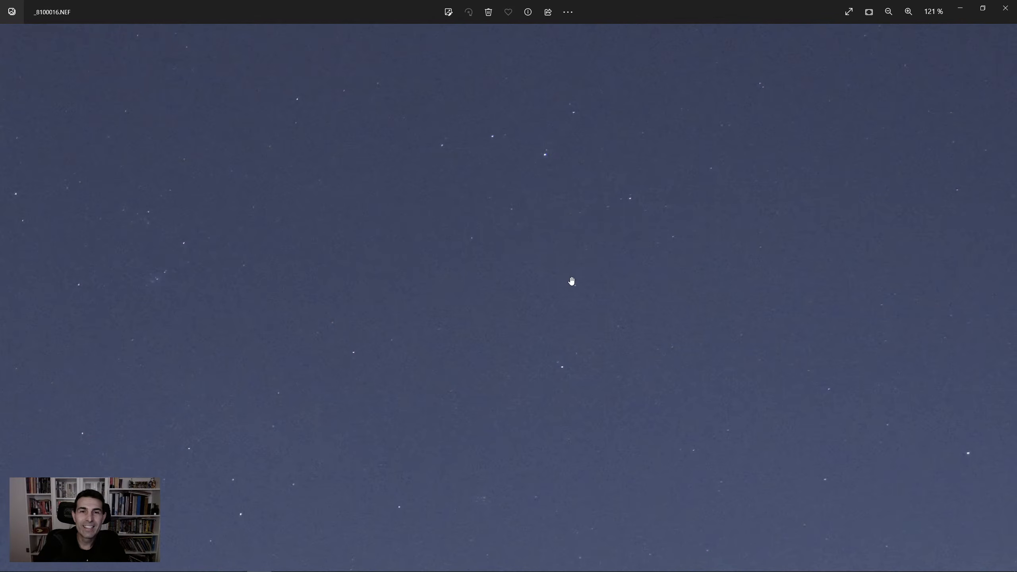
{"action": "left_click_drag", "start_coordinate": [570, 182], "coordinate": [568, 254]}
{"action": "left_click_drag", "start_coordinate": [397, 230], "coordinate": [765, 271]}
{"action": "left_click_drag", "start_coordinate": [420, 266], "coordinate": [681, 266]}
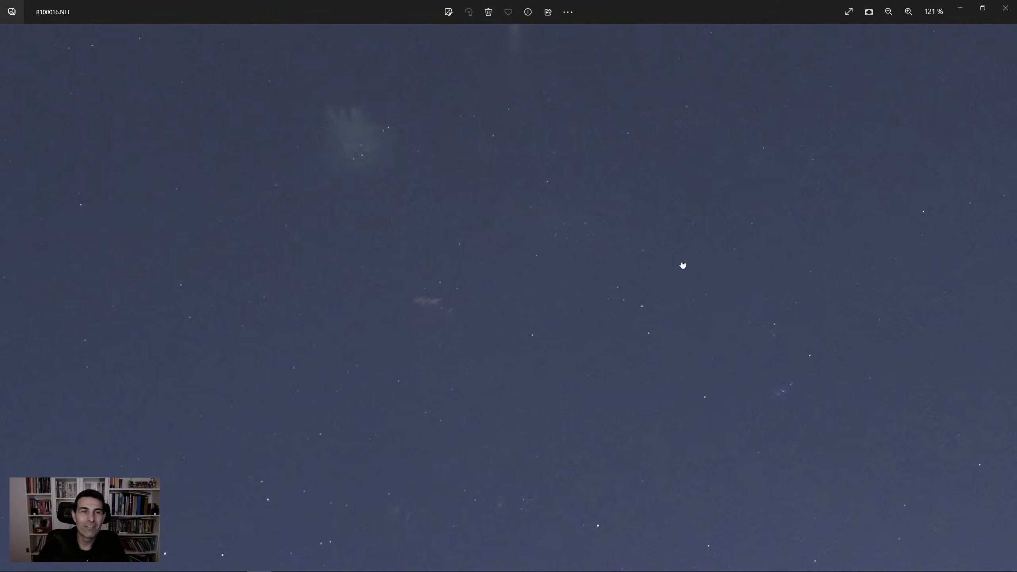
{"action": "left_click_drag", "start_coordinate": [507, 256], "coordinate": [806, 389]}
{"action": "scroll", "coordinate": [656, 285], "scroll_direction": "down", "scroll_amount": 8}
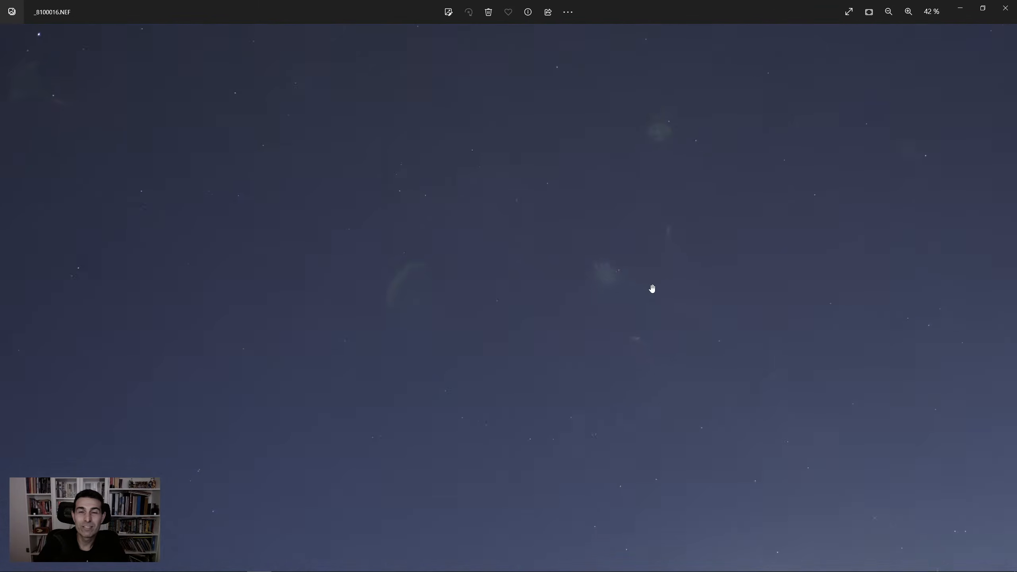
{"action": "left_click", "coordinate": [1005, 8]}
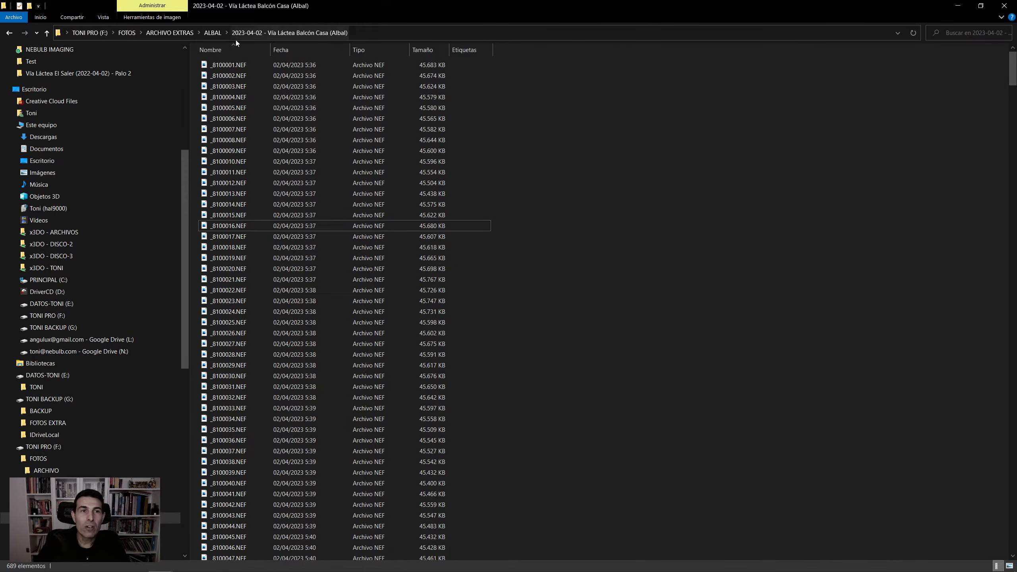
- Import the folder "2023-04-02 - Vía Láctea Balcón Casa (Albal)" from ALBAL into the new project in Nebulb
{"action": "left_click", "coordinate": [212, 33]}
{"action": "left_click", "coordinate": [404, 199]}
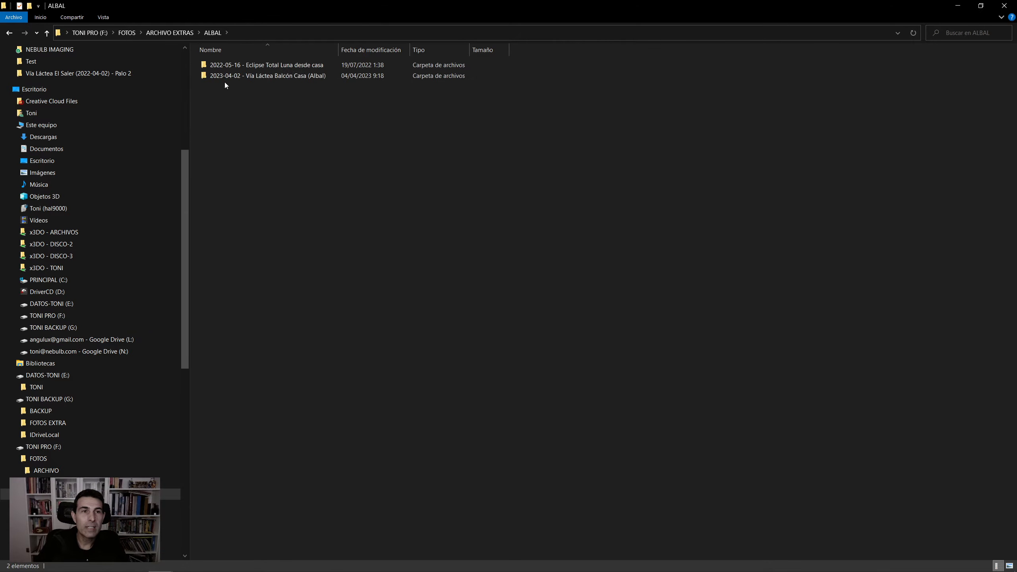
{"action": "mouse_move", "coordinate": [207, 76]}
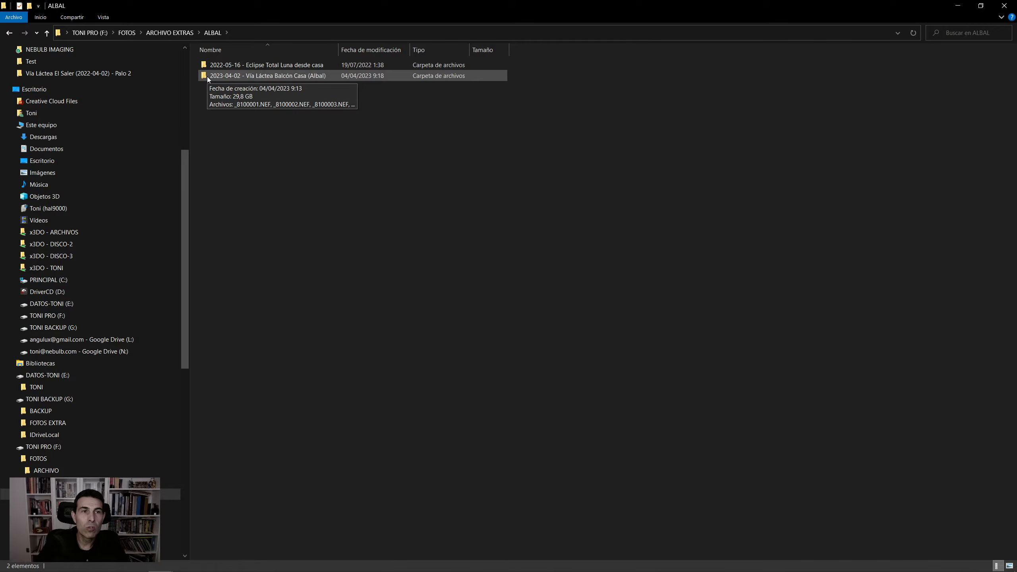
{"action": "left_click_drag", "start_coordinate": [204, 76], "coordinate": [282, 91]}
{"action": "mouse_move", "coordinate": [415, 571]}
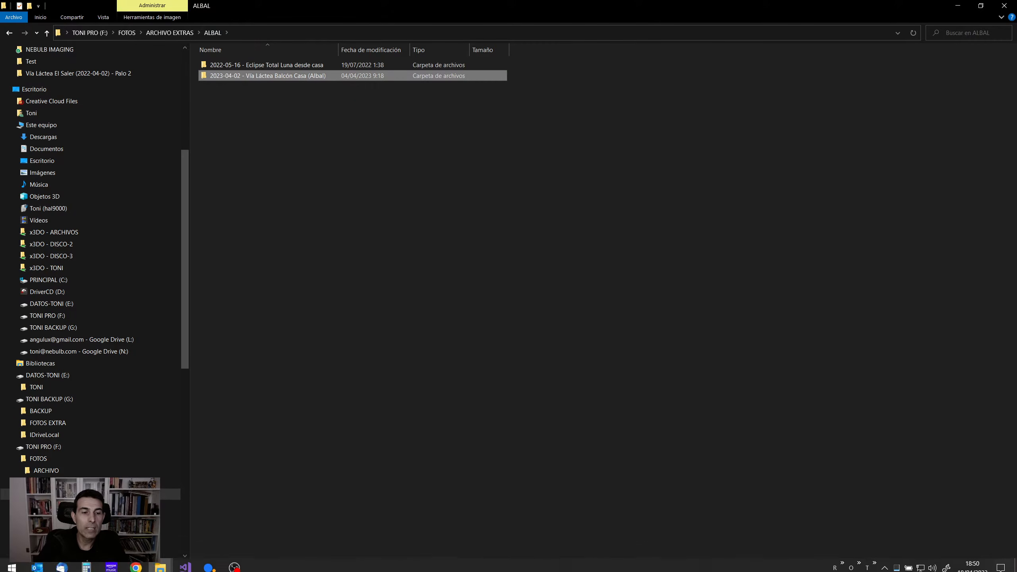
{"action": "left_click", "coordinate": [209, 567]}
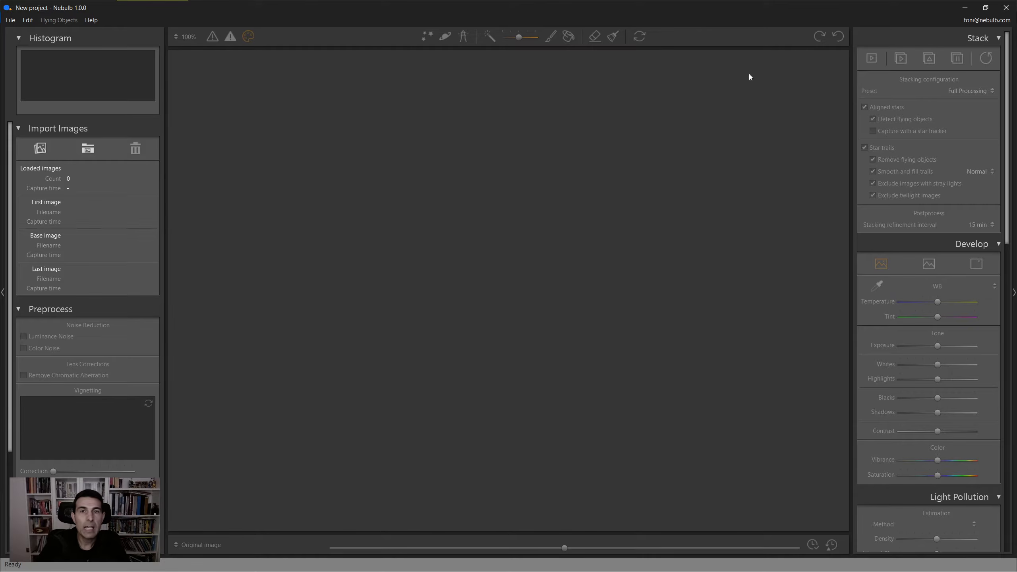
{"action": "key", "text": "alt"}
{"action": "key", "text": "alt+Tab"}
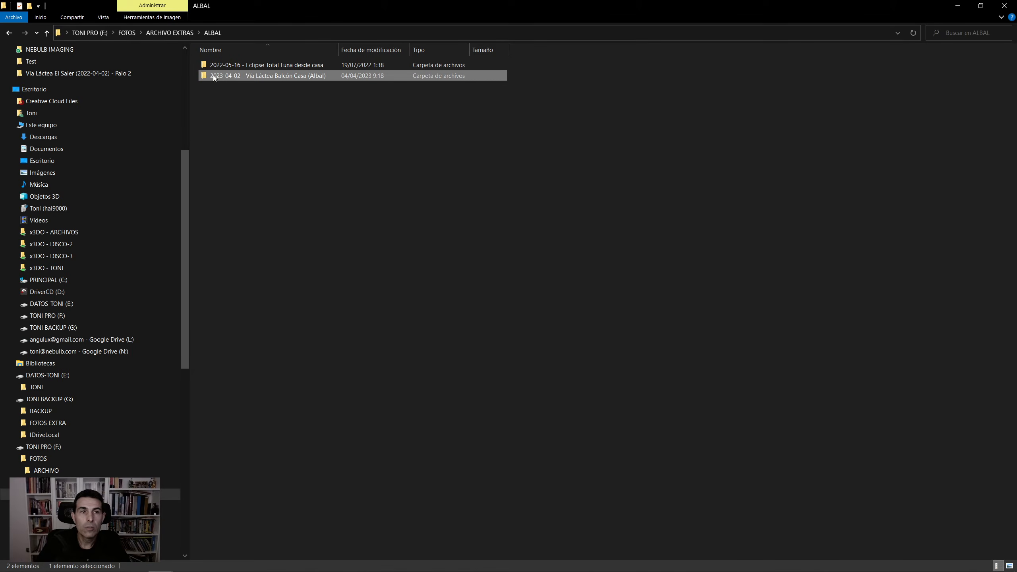
{"action": "left_click_drag", "start_coordinate": [213, 75], "coordinate": [359, 321]}
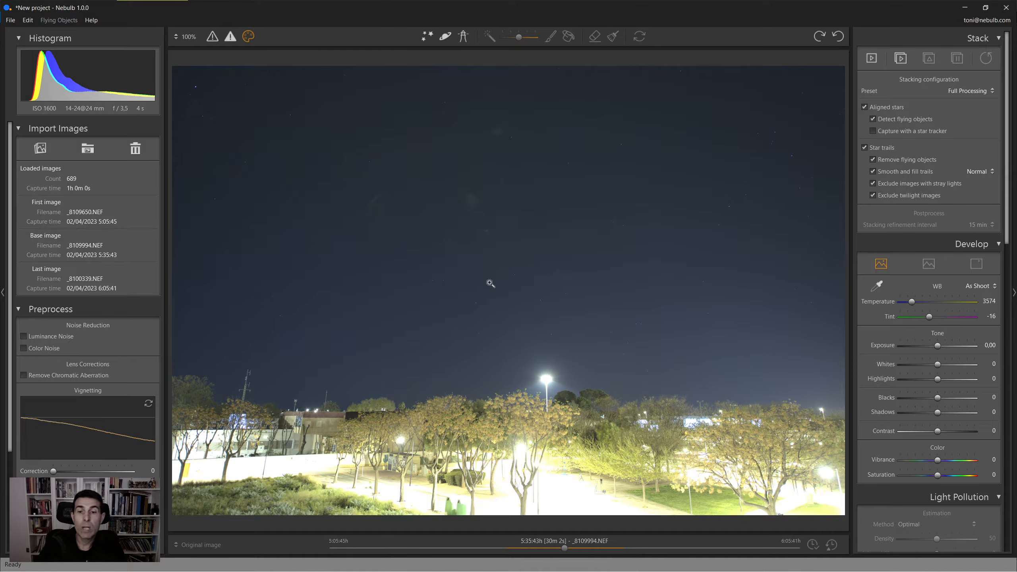
- Examine the stars in the base image's sky at 100%, and return to the full-frame view
{"action": "left_click", "coordinate": [521, 325]}
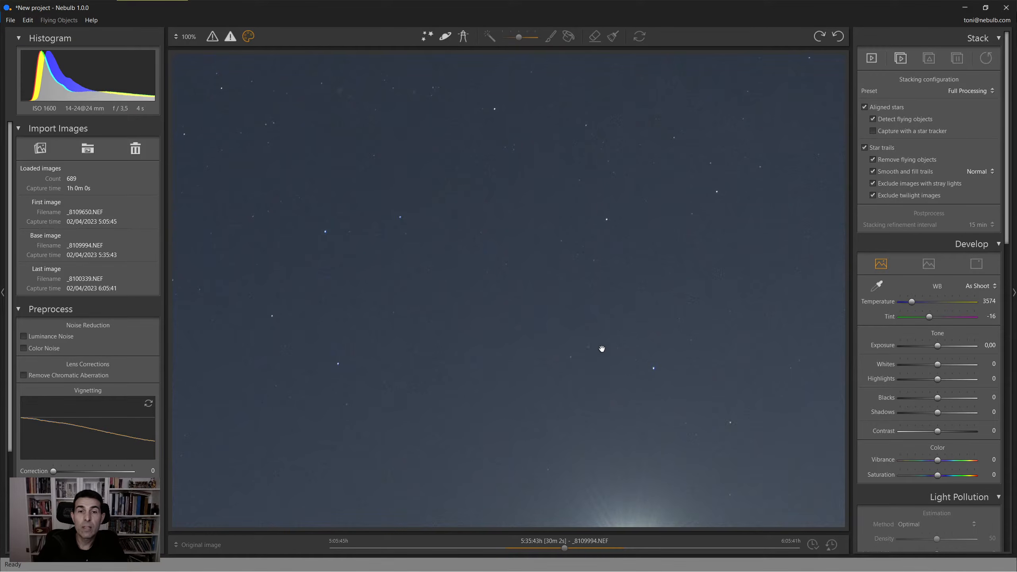
{"action": "left_click_drag", "start_coordinate": [601, 347], "coordinate": [495, 284]}
{"action": "left_click_drag", "start_coordinate": [509, 160], "coordinate": [523, 349]}
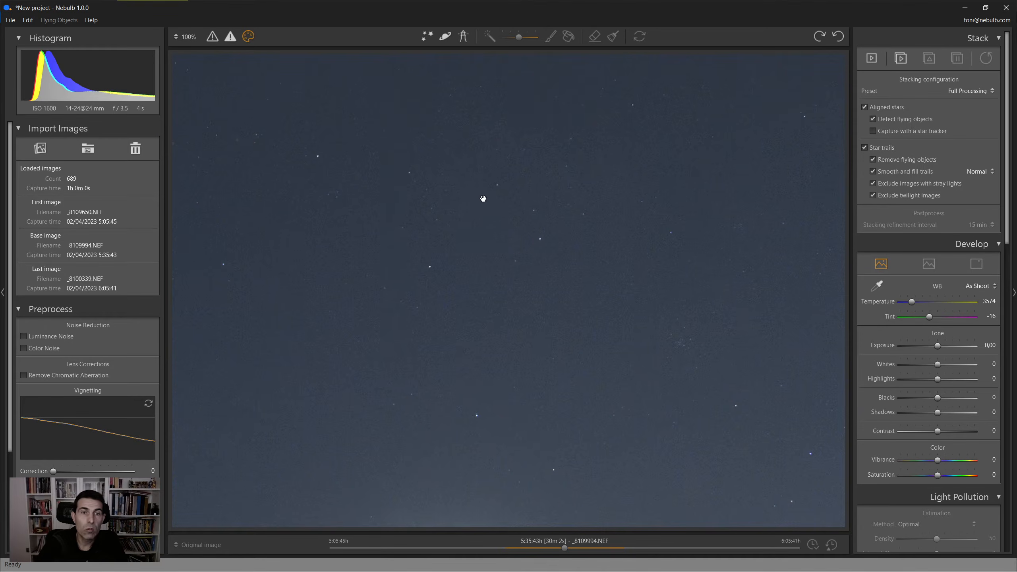
{"action": "left_click_drag", "start_coordinate": [515, 170], "coordinate": [516, 211]}
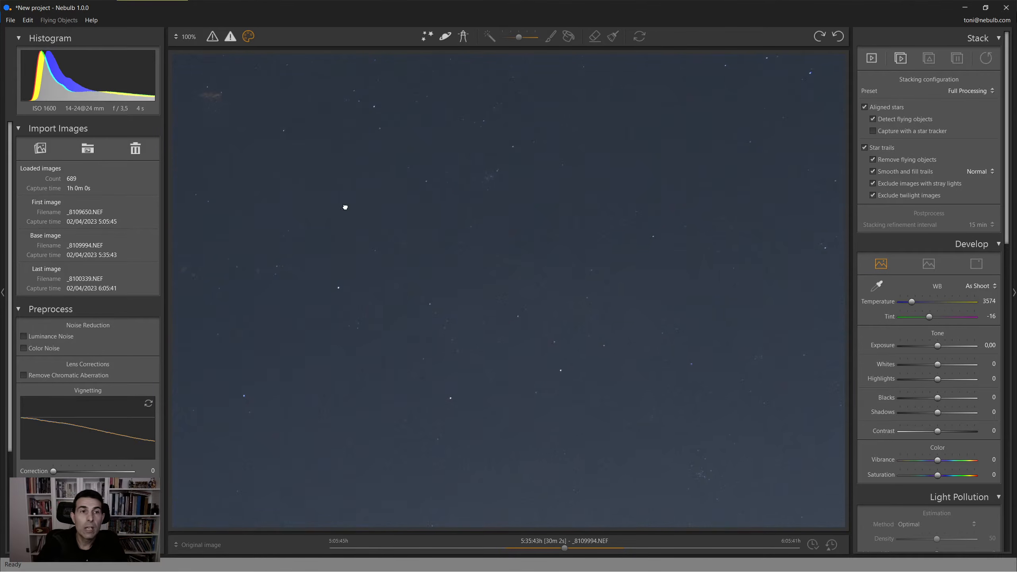
{"action": "left_click_drag", "start_coordinate": [224, 128], "coordinate": [569, 277]}
{"action": "left_click", "coordinate": [604, 325]}
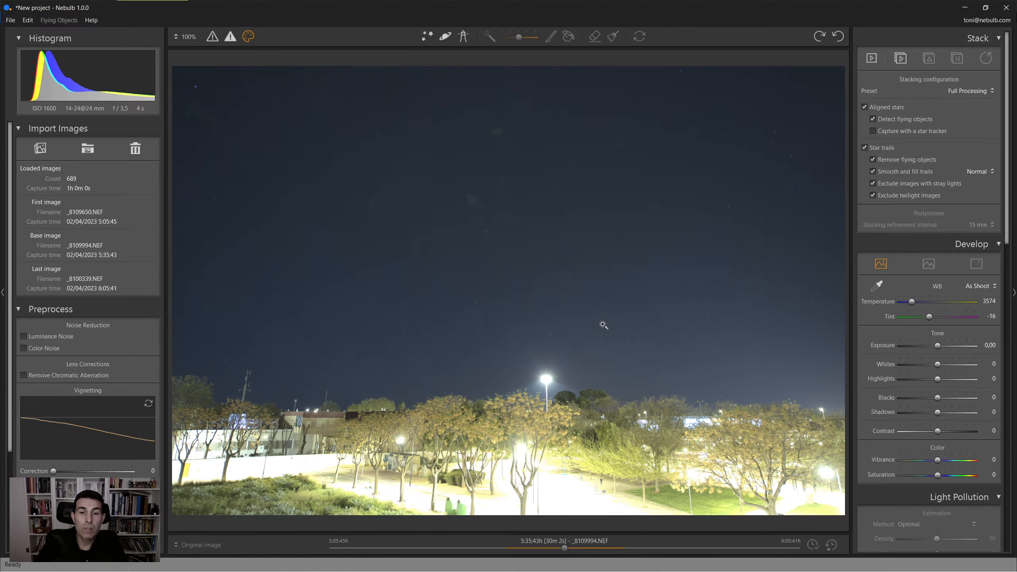
- Examine the brightly lit trees, ground and park equipment in the base image's foreground at 100%
{"action": "left_click", "coordinate": [572, 496]}
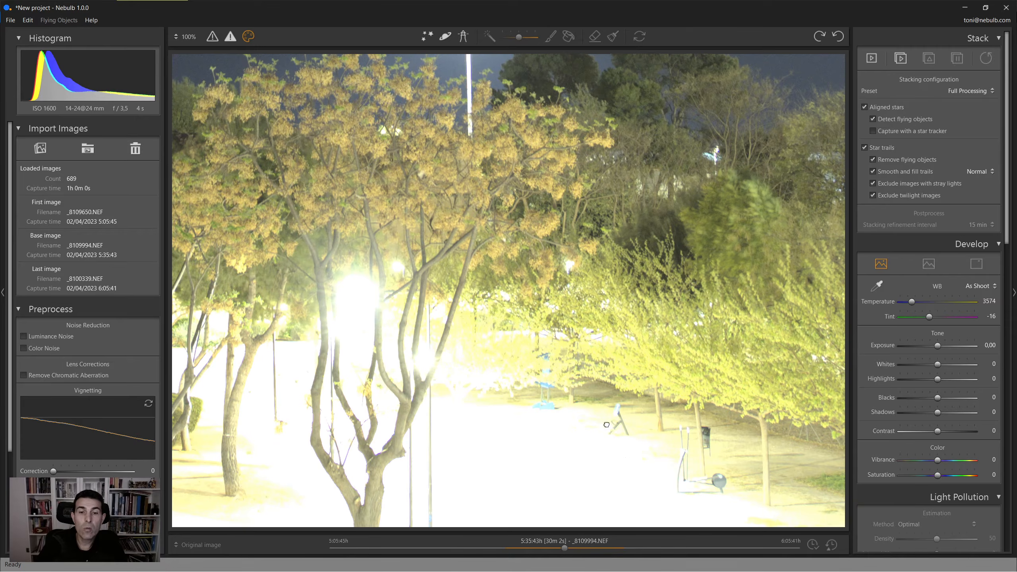
{"action": "left_click_drag", "start_coordinate": [633, 478], "coordinate": [572, 335]}
{"action": "left_click_drag", "start_coordinate": [328, 362], "coordinate": [562, 352]}
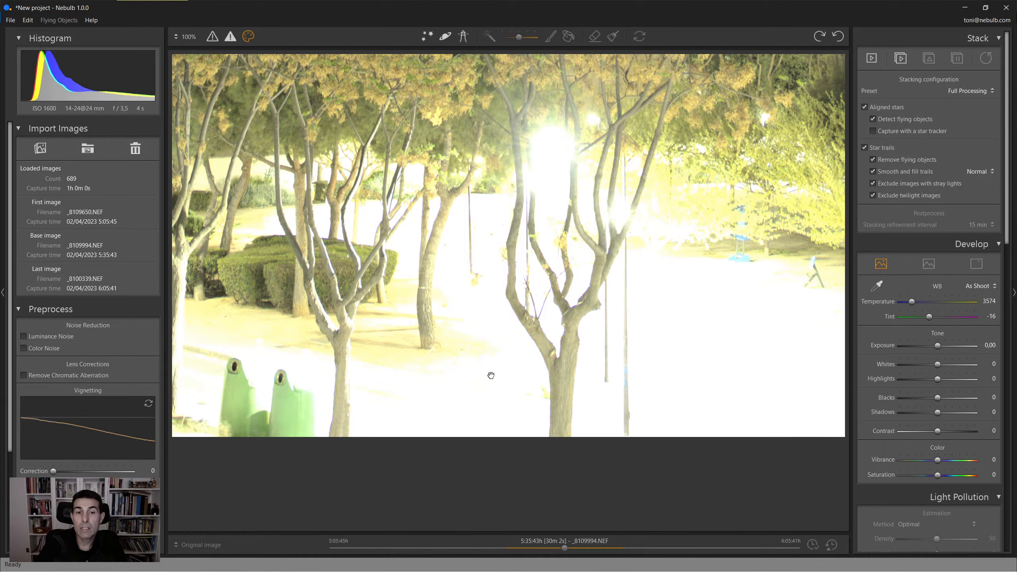
{"action": "left_click_drag", "start_coordinate": [463, 370], "coordinate": [575, 356]}
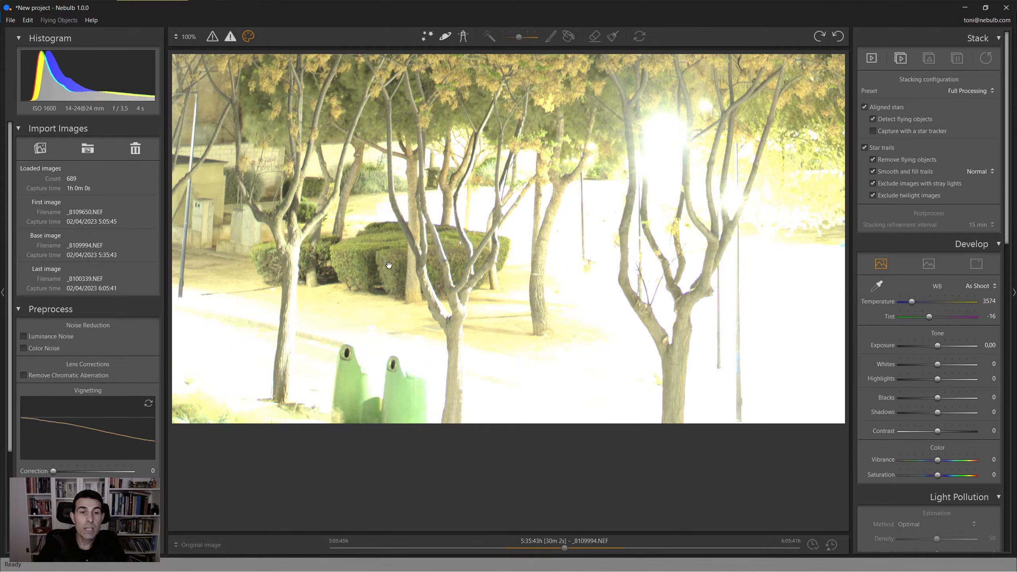
{"action": "left_click_drag", "start_coordinate": [322, 229], "coordinate": [357, 239]}
{"action": "left_click_drag", "start_coordinate": [574, 252], "coordinate": [283, 235]}
{"action": "left_click_drag", "start_coordinate": [522, 253], "coordinate": [276, 254]}
{"action": "left_click_drag", "start_coordinate": [620, 255], "coordinate": [482, 254]}
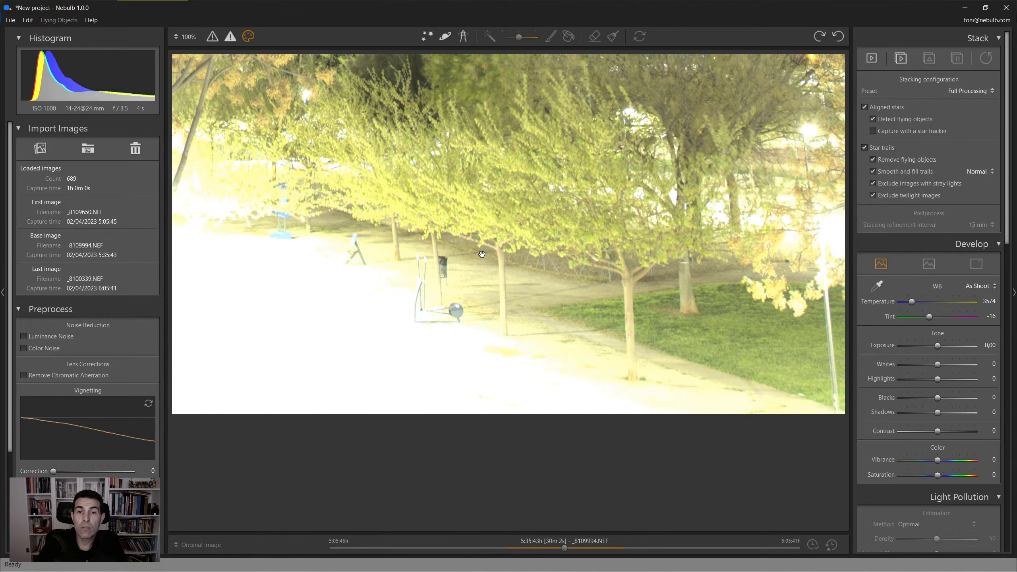
{"action": "left_click_drag", "start_coordinate": [491, 205], "coordinate": [497, 303]}
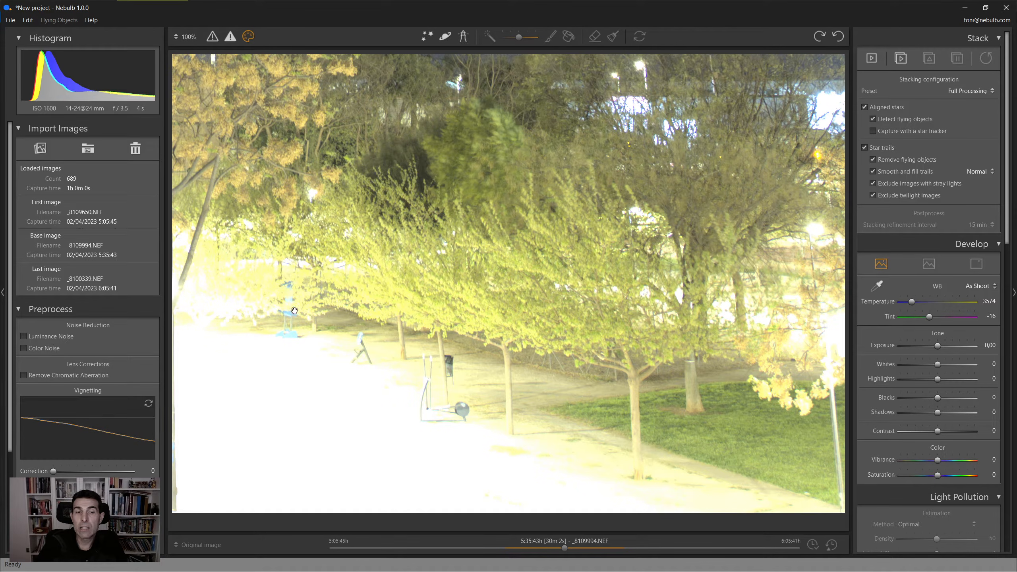
{"action": "left_click", "coordinate": [607, 359]}
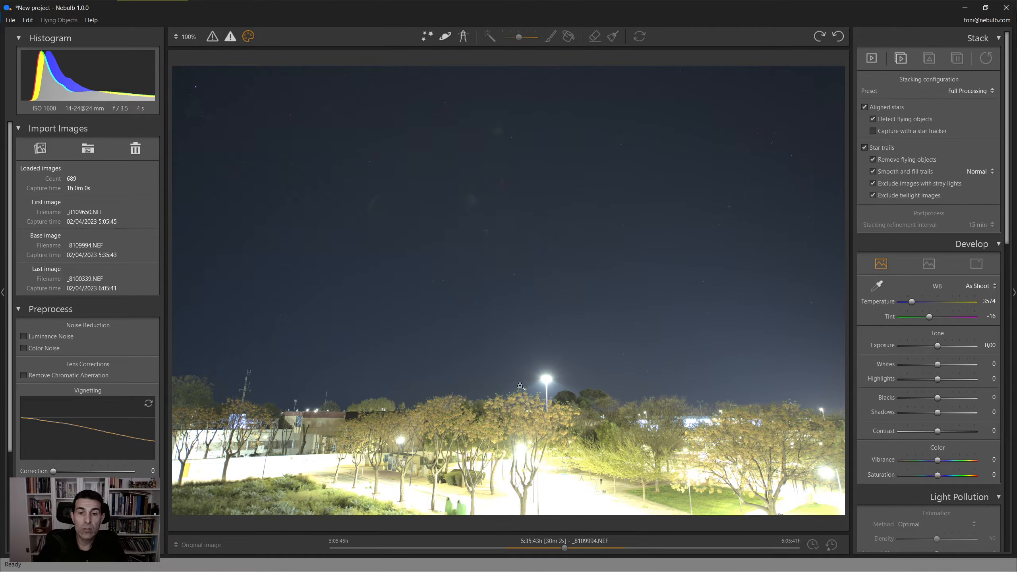
- Examine the faint reflections and sparse stars across the base image's sky at 100%, and zoom back out
{"action": "left_click", "coordinate": [475, 196]}
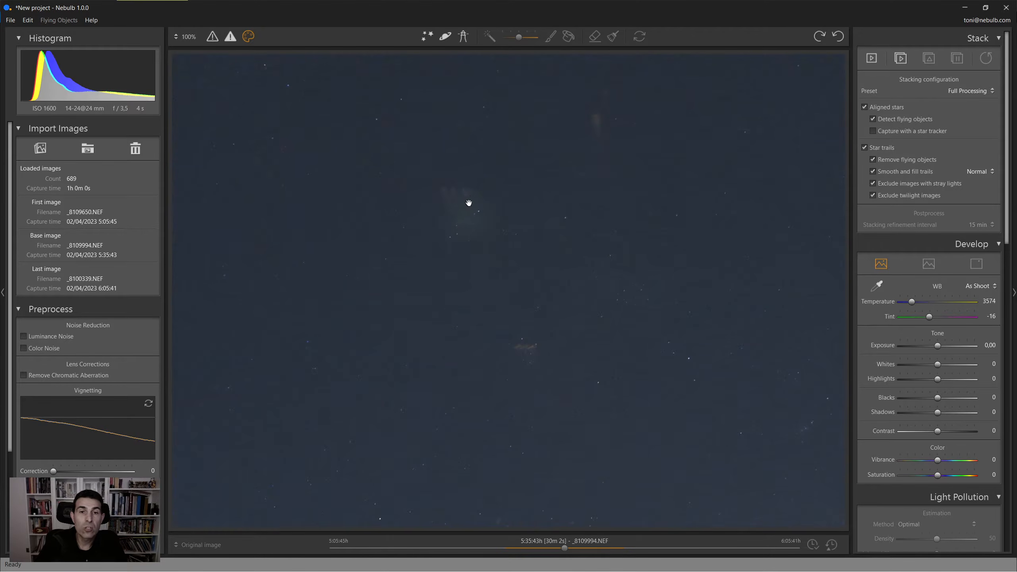
{"action": "left_click_drag", "start_coordinate": [468, 203], "coordinate": [679, 237]}
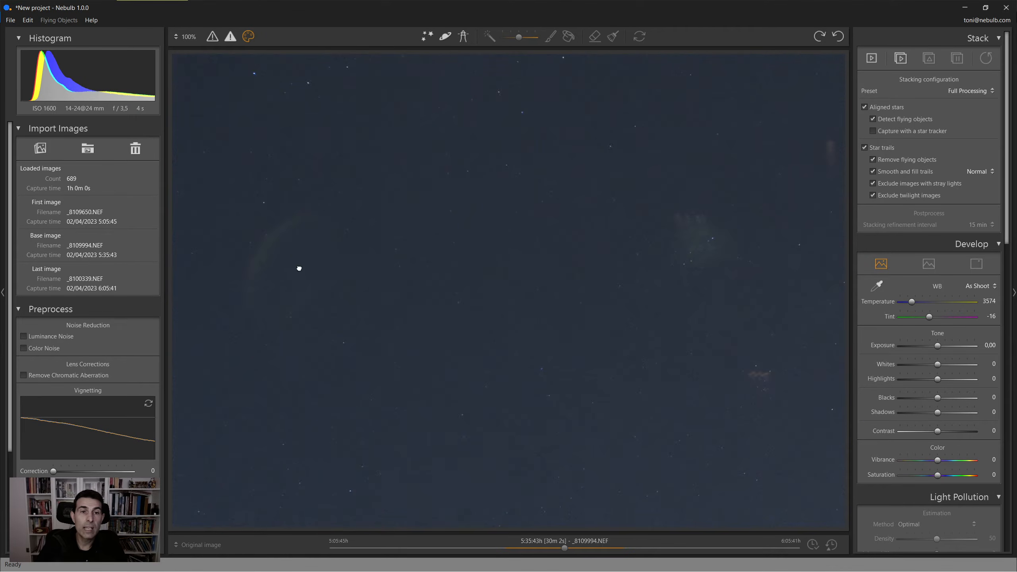
{"action": "left_click", "coordinate": [368, 300]}
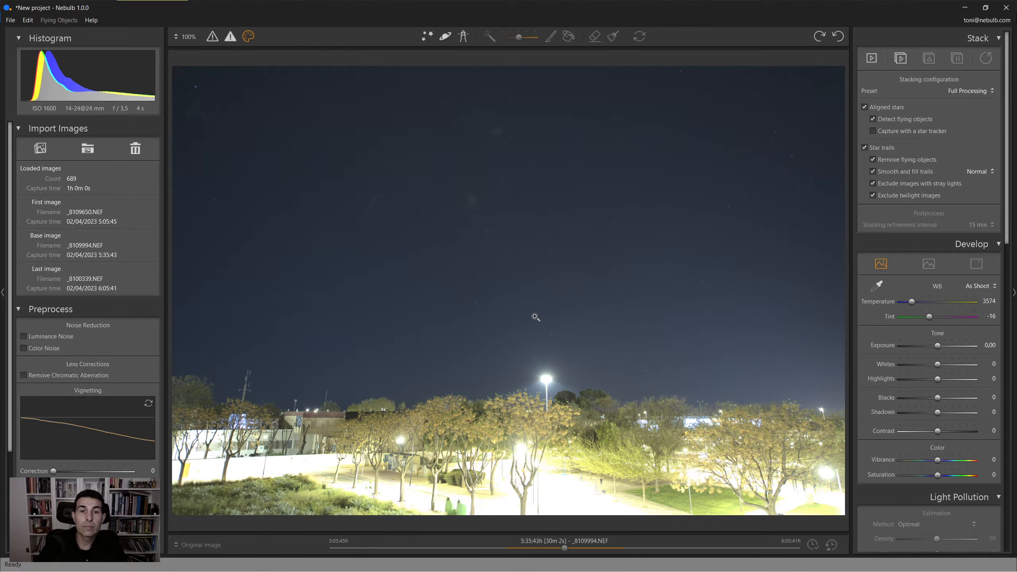
{"action": "left_click", "coordinate": [513, 265]}
{"action": "left_click", "coordinate": [442, 251]}
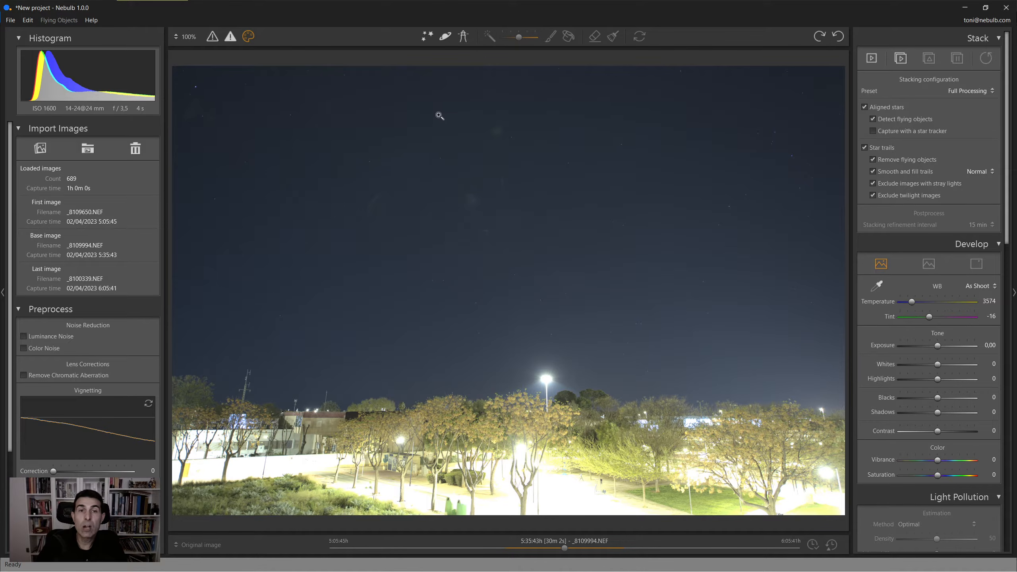
{"action": "left_click", "coordinate": [443, 102]}
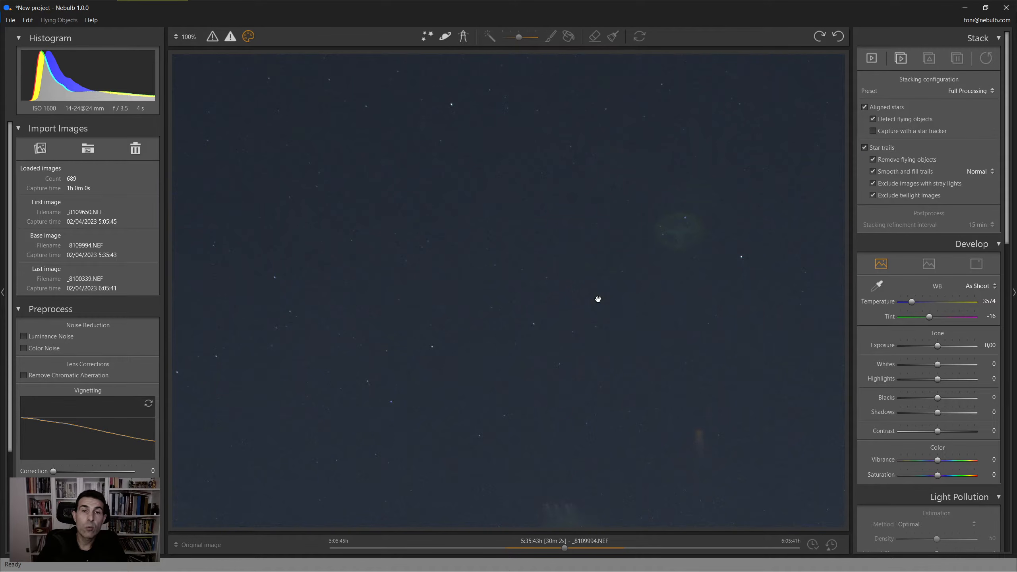
{"action": "left_click", "coordinate": [561, 317]}
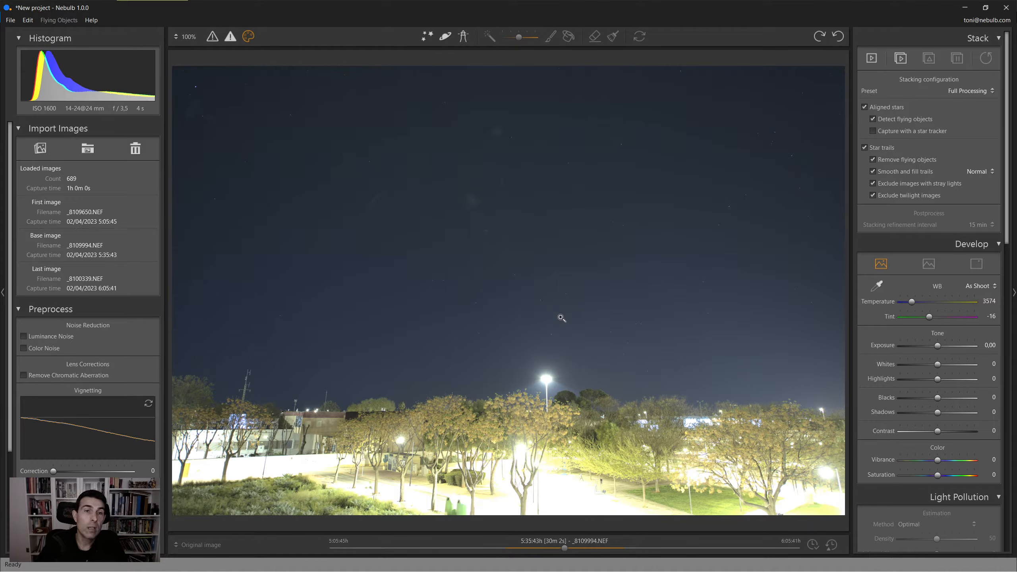
- Start the sky mask with the automatic fill brush, painting the sky around the dark tree at the photo's left edge
{"action": "left_click", "coordinate": [426, 38]}
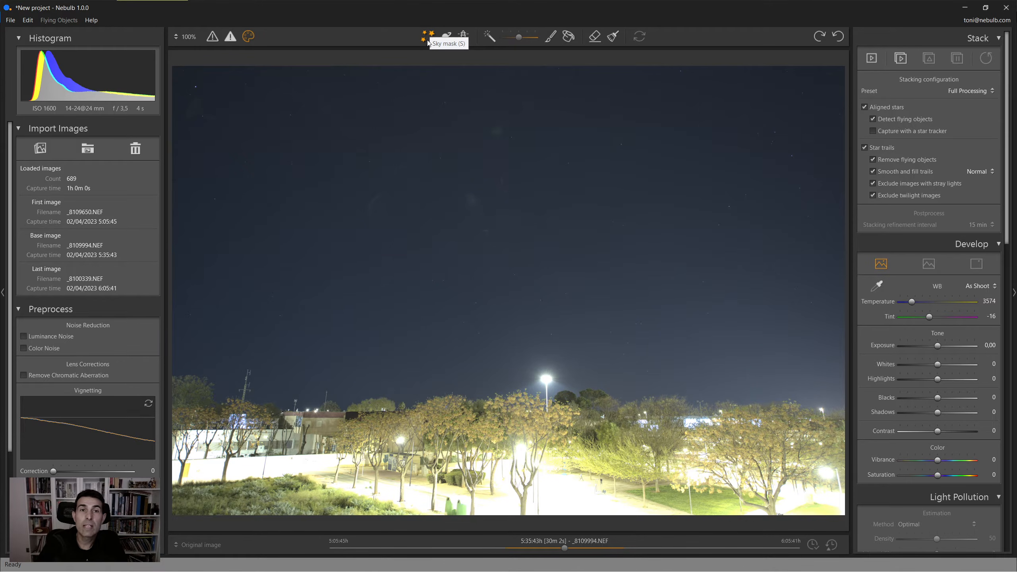
{"action": "left_click", "coordinate": [490, 37]}
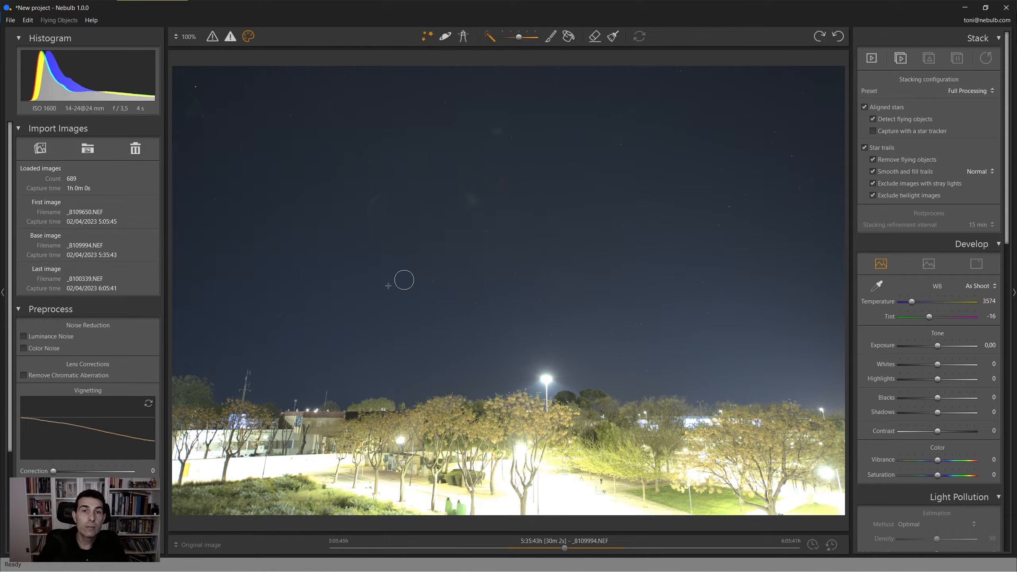
{"action": "scroll", "coordinate": [238, 374], "scroll_direction": "up", "scroll_amount": 3}
{"action": "left_click_drag", "start_coordinate": [238, 375], "coordinate": [516, 323]}
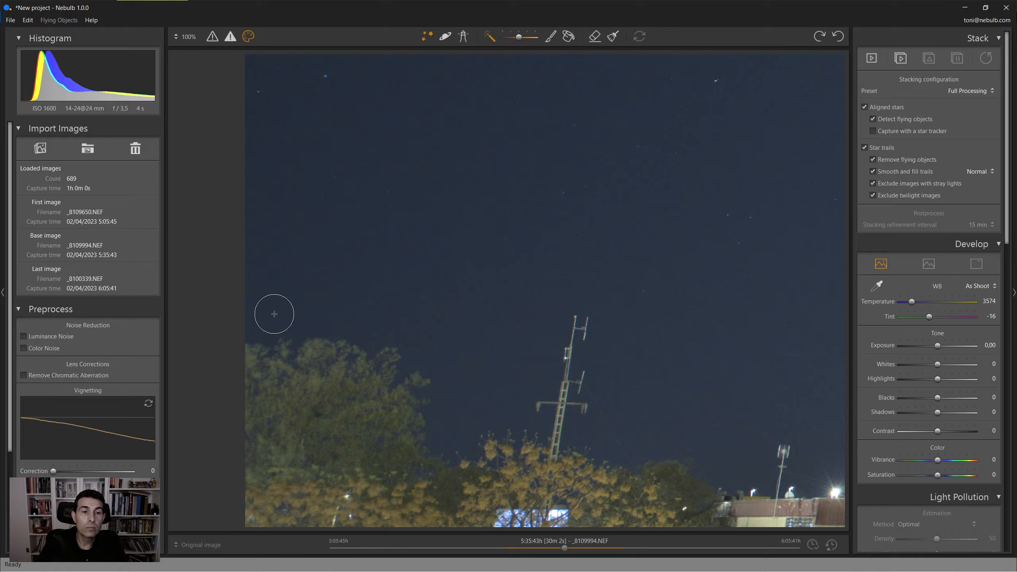
{"action": "mouse_move", "coordinate": [252, 302]}
{"action": "left_mouse_down"}
{"action": "mouse_move", "coordinate": [334, 289]}
{"action": "mouse_move", "coordinate": [396, 305]}
{"action": "mouse_move", "coordinate": [455, 365]}
{"action": "mouse_move", "coordinate": [462, 414]}
{"action": "left_mouse_up"}
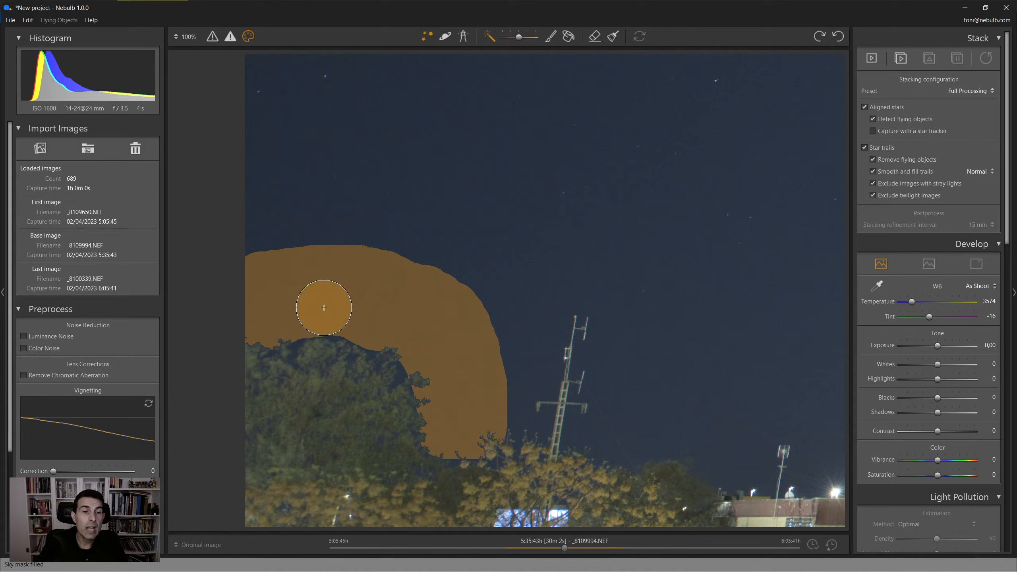
{"action": "left_click", "coordinate": [373, 311]}
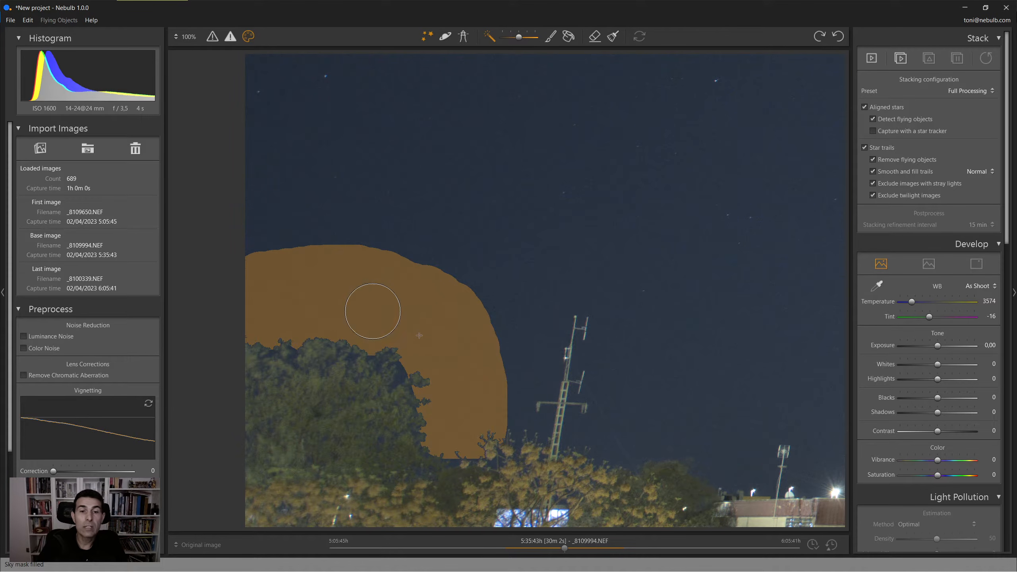
{"action": "left_click", "coordinate": [432, 338]}
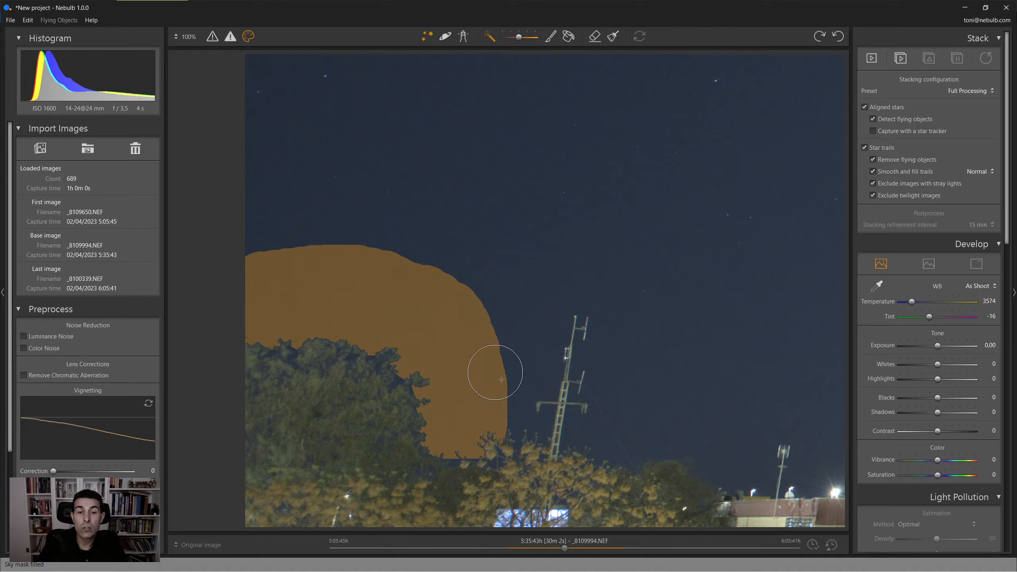
- Extend the auto-filled sky mask from the dark tree up and over the top of the tall antenna mast
{"action": "mouse_move", "coordinate": [500, 396]}
{"action": "left_mouse_down"}
{"action": "mouse_move", "coordinate": [512, 337]}
{"action": "mouse_move", "coordinate": [569, 272]}
{"action": "mouse_move", "coordinate": [622, 303]}
{"action": "mouse_move", "coordinate": [626, 321]}
{"action": "left_mouse_up"}
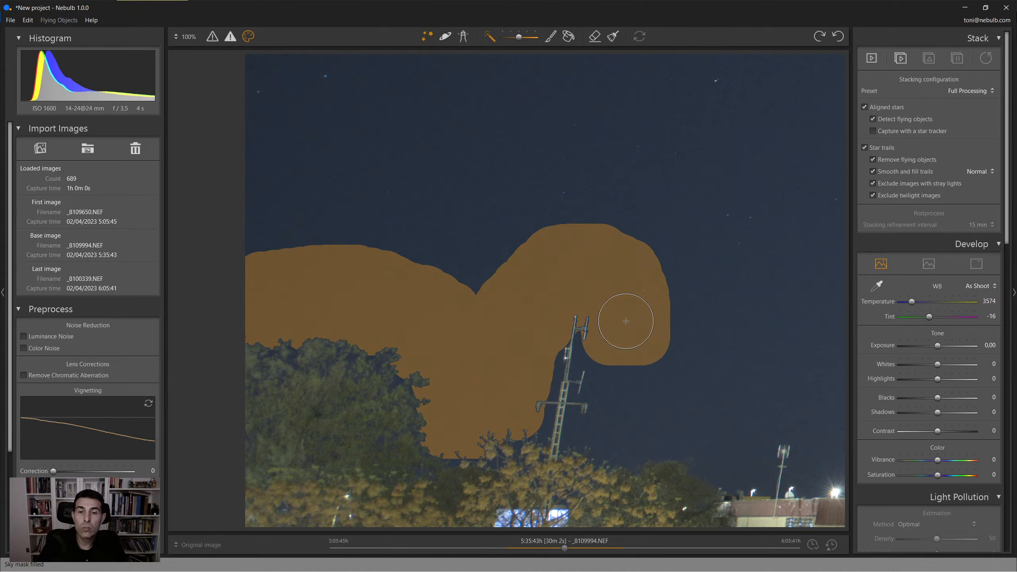
{"action": "left_click", "coordinate": [529, 364]}
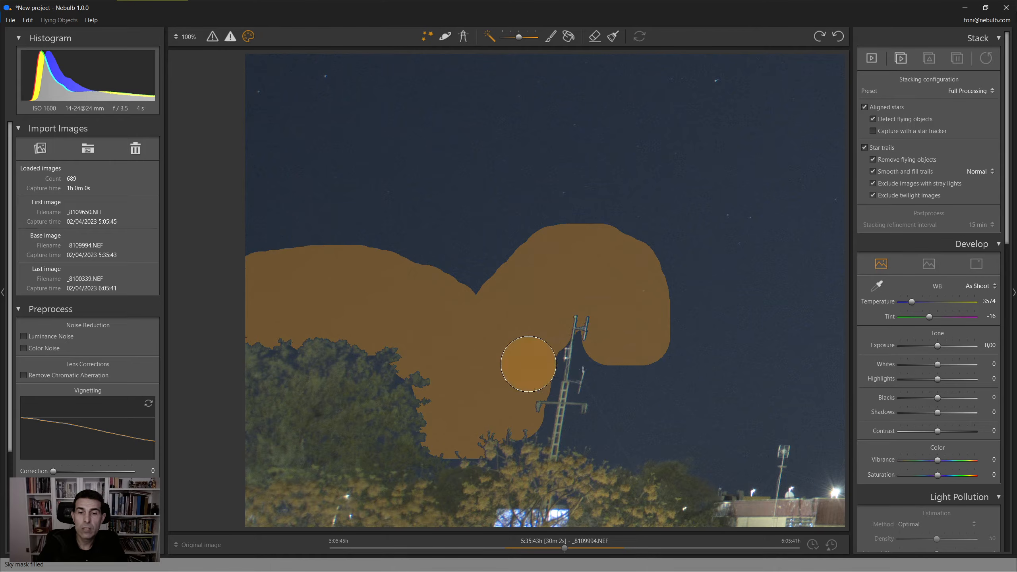
{"action": "left_click_drag", "start_coordinate": [633, 395], "coordinate": [594, 280]}
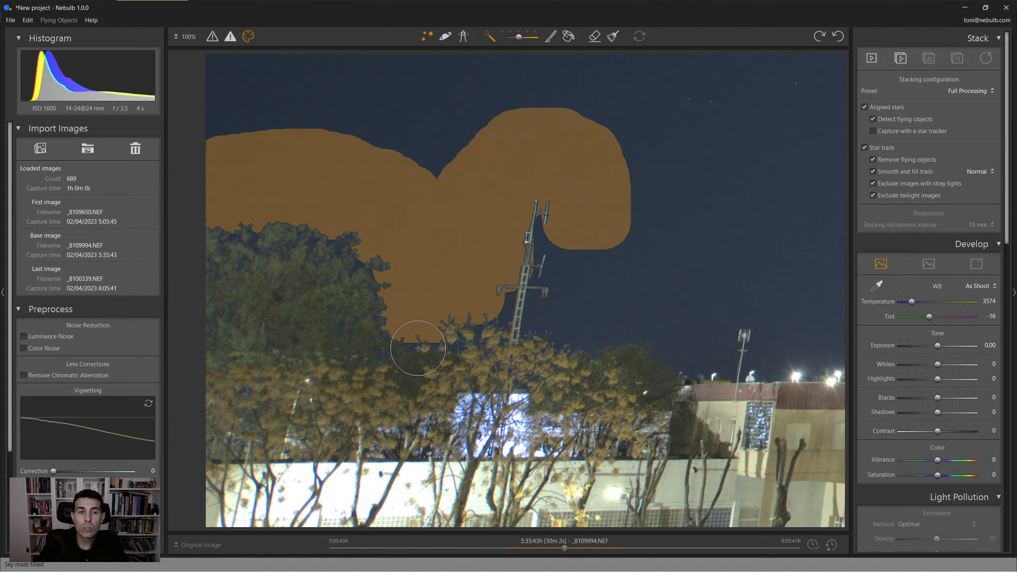
- Try auto-filling the sky mask over the foliage below the dark tree and beside the antenna mast, undoing each stroke
{"action": "left_click_drag", "start_coordinate": [324, 326], "coordinate": [383, 415]}
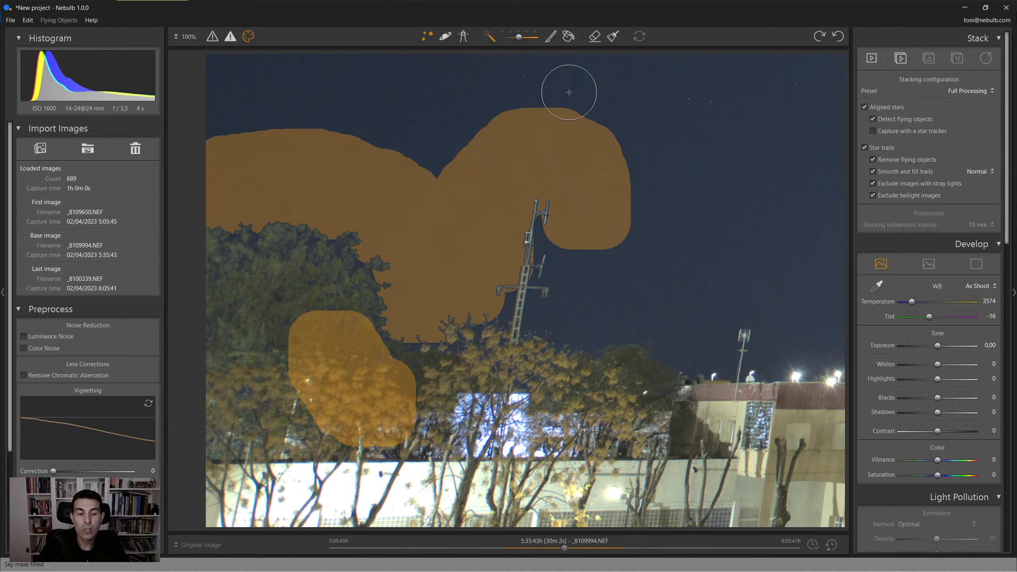
{"action": "left_click", "coordinate": [28, 20]}
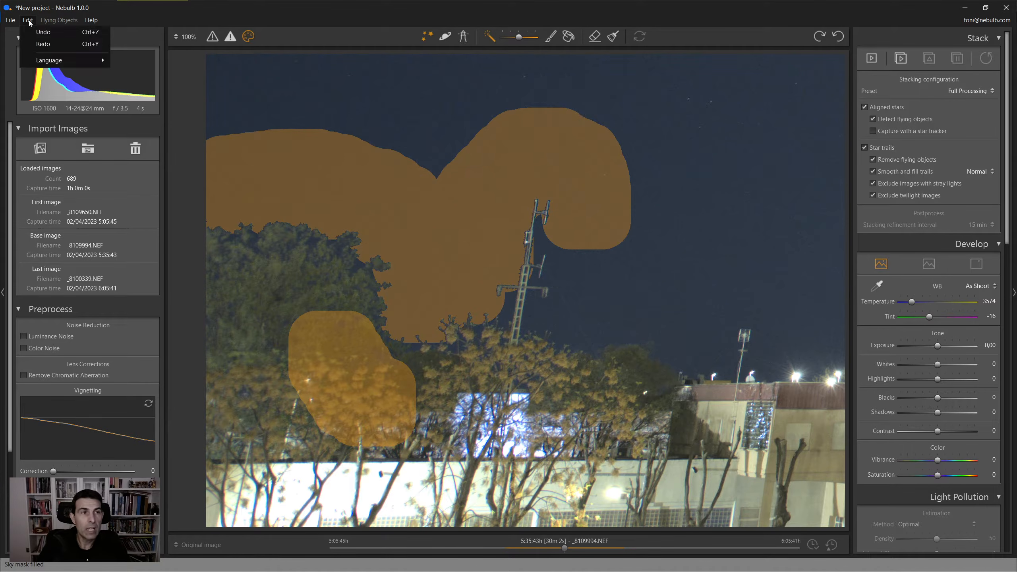
{"action": "left_click", "coordinate": [42, 32]}
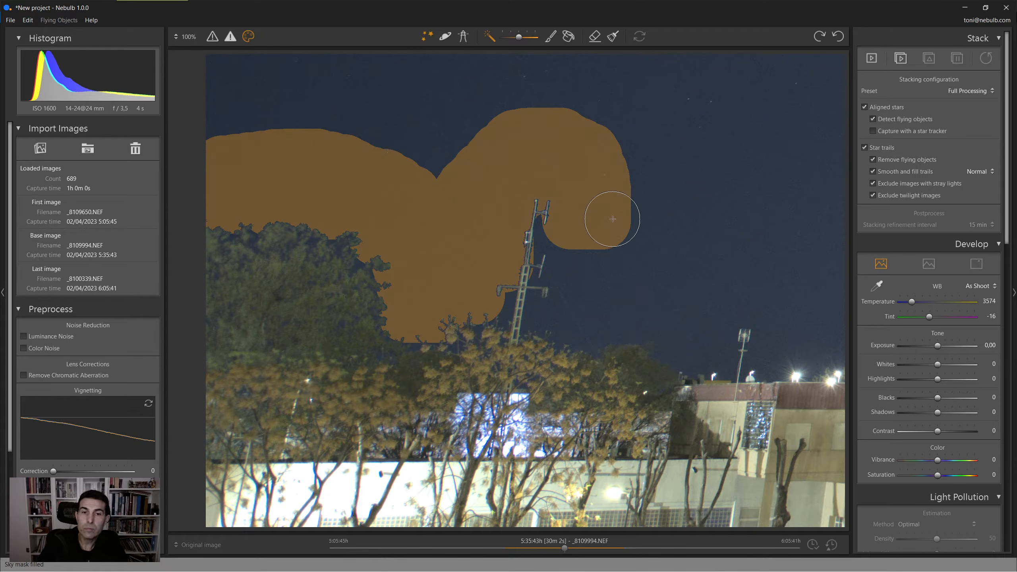
{"action": "left_click_drag", "start_coordinate": [584, 233], "coordinate": [576, 340]}
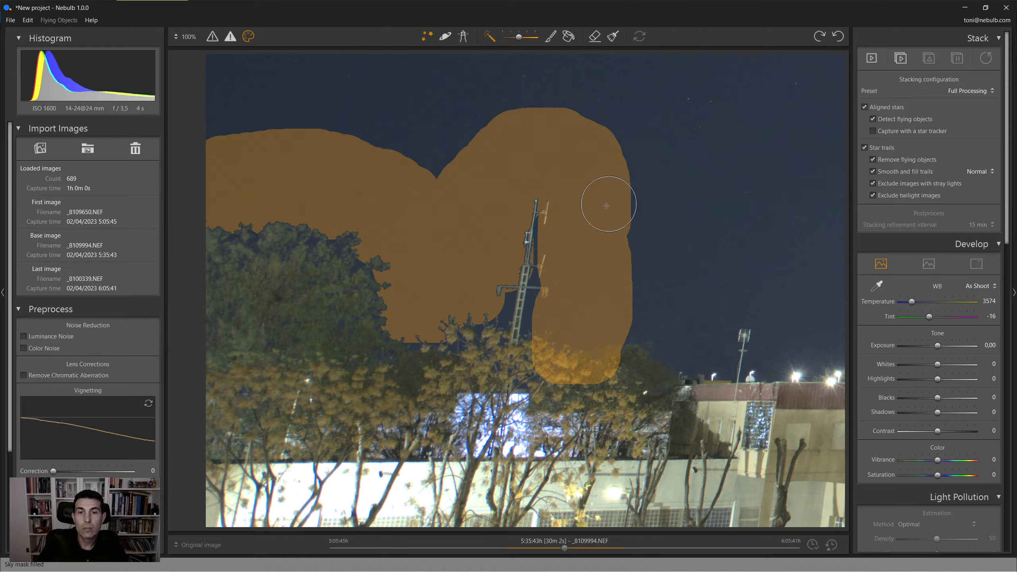
{"action": "left_click", "coordinate": [35, 21]}
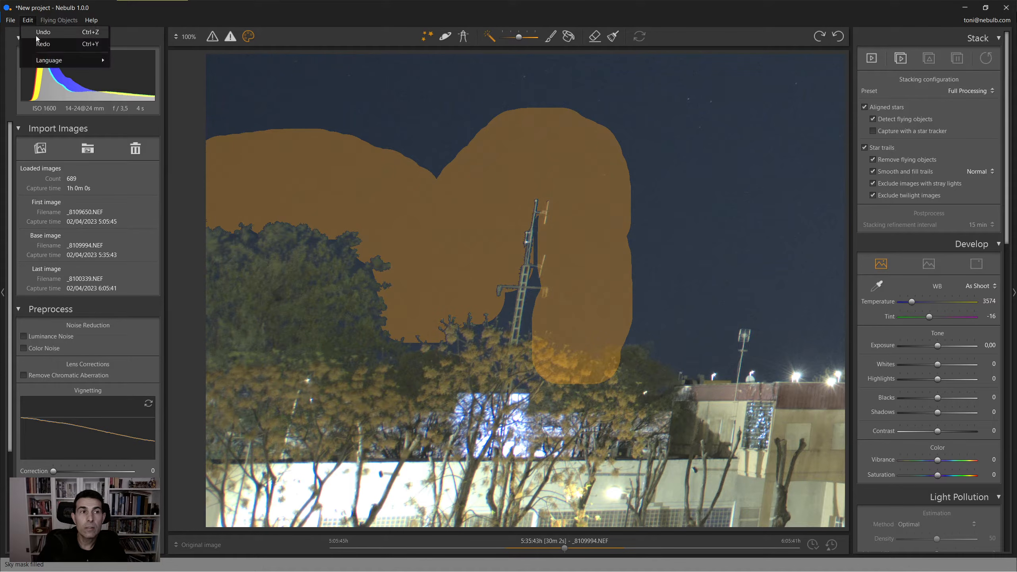
{"action": "left_click", "coordinate": [38, 35]}
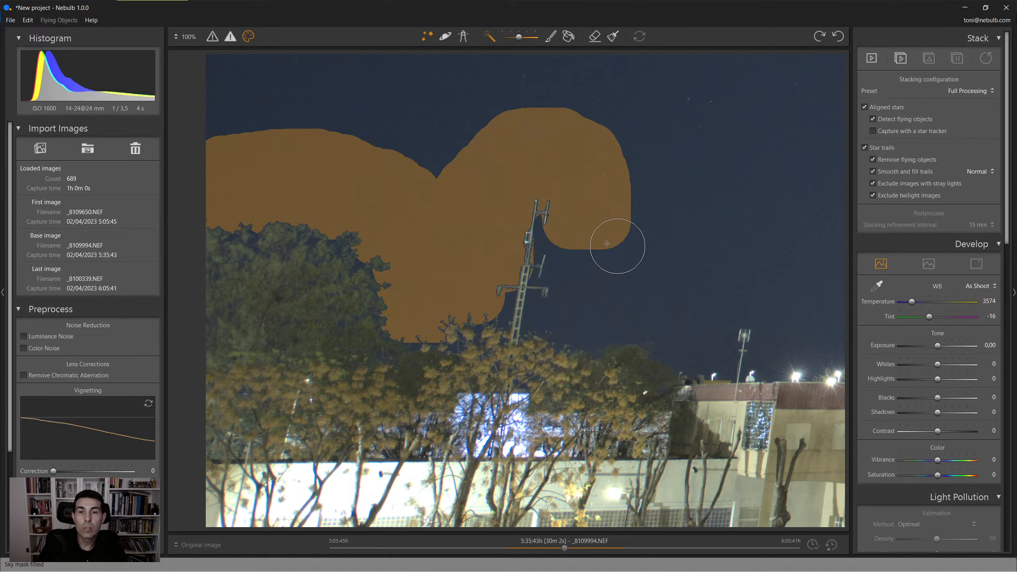
- Auto-fill the sky mask beside the antenna mast down to the treetops and across to the second antenna above the roof
{"action": "mouse_move", "coordinate": [589, 238]}
{"action": "left_mouse_down"}
{"action": "mouse_move", "coordinate": [581, 311]}
{"action": "mouse_move", "coordinate": [604, 317]}
{"action": "left_mouse_up"}
{"action": "scroll", "coordinate": [553, 364], "scroll_direction": "down", "scroll_amount": 1}
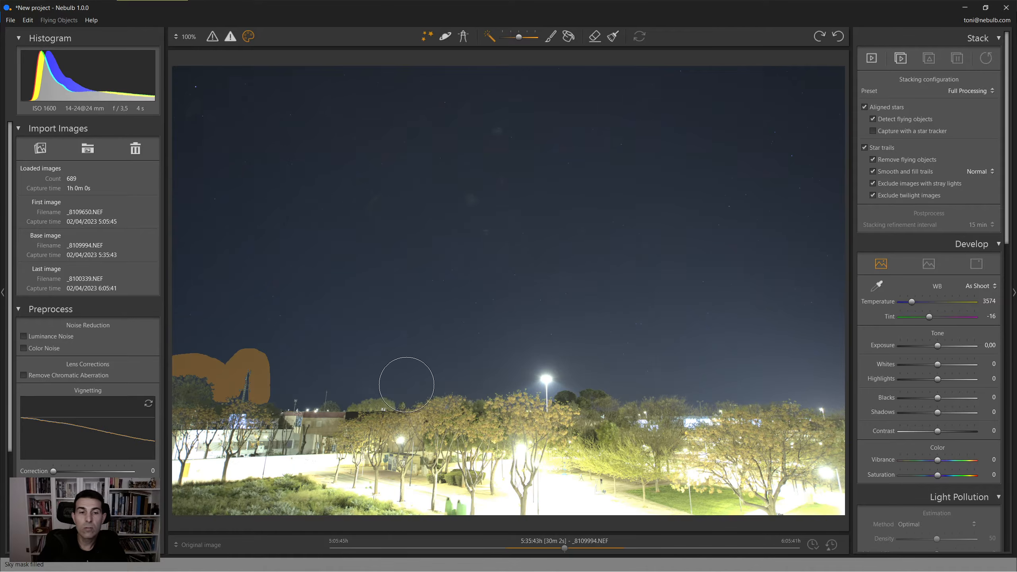
{"action": "scroll", "coordinate": [251, 413], "scroll_direction": "up", "scroll_amount": 2}
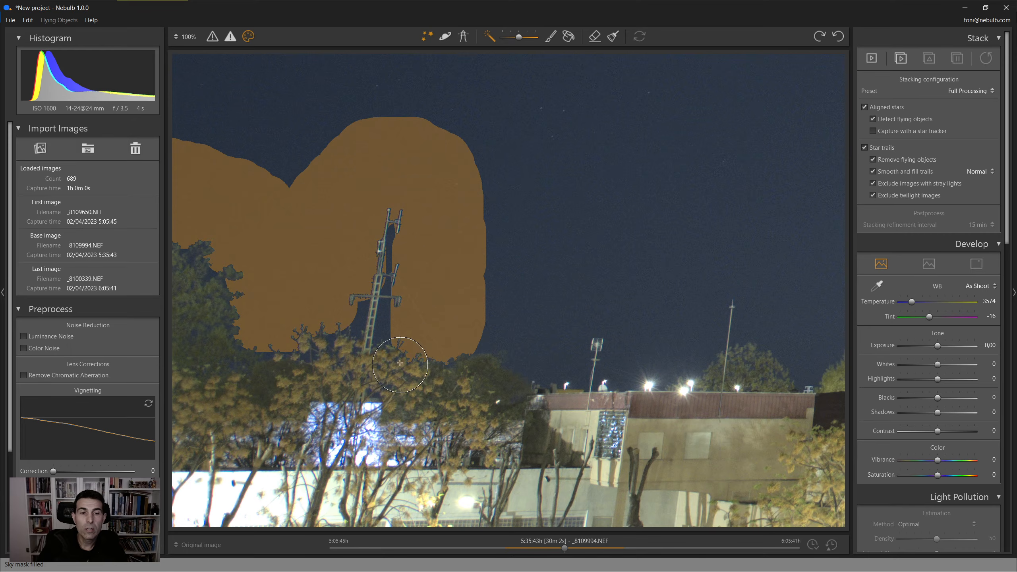
{"action": "scroll", "coordinate": [401, 361], "scroll_direction": "up", "scroll_amount": 4}
{"action": "scroll", "coordinate": [412, 334], "scroll_direction": "down", "scroll_amount": 10}
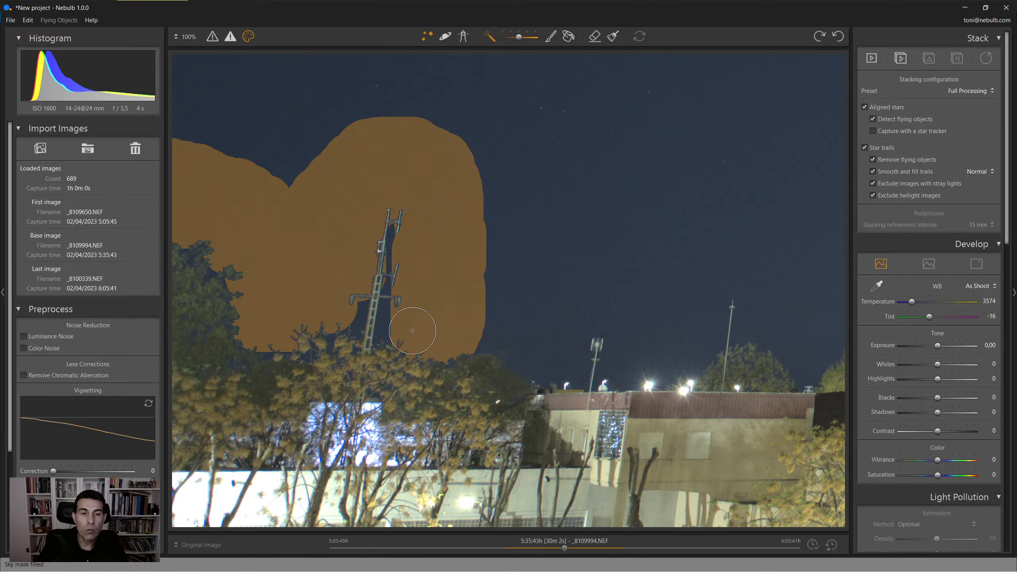
{"action": "mouse_move", "coordinate": [390, 326]}
{"action": "left_mouse_down"}
{"action": "mouse_move", "coordinate": [389, 309]}
{"action": "mouse_move", "coordinate": [390, 327]}
{"action": "mouse_move", "coordinate": [357, 314]}
{"action": "left_mouse_up"}
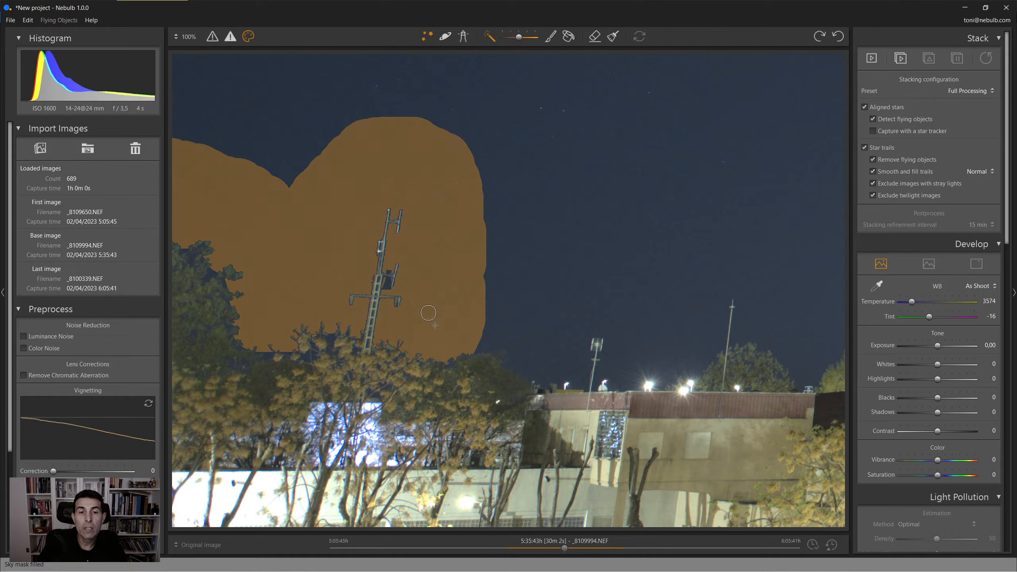
{"action": "scroll", "coordinate": [454, 333], "scroll_direction": "up", "scroll_amount": 6}
{"action": "mouse_move", "coordinate": [461, 324]}
{"action": "left_mouse_down"}
{"action": "mouse_move", "coordinate": [466, 317]}
{"action": "mouse_move", "coordinate": [556, 346]}
{"action": "mouse_move", "coordinate": [551, 332]}
{"action": "mouse_move", "coordinate": [569, 303]}
{"action": "mouse_move", "coordinate": [623, 311]}
{"action": "mouse_move", "coordinate": [637, 331]}
{"action": "left_mouse_up"}
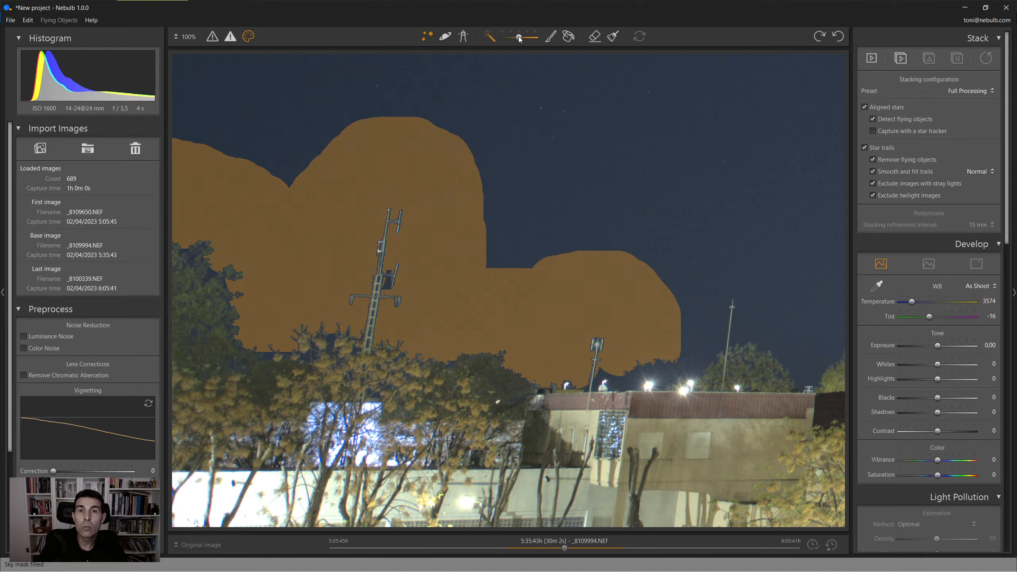
- Lower the automatic fill sensitivity and extend the sky mask around the thin rooftop mast and the round tree behind it
{"action": "left_click_drag", "start_coordinate": [519, 37], "coordinate": [511, 41]}
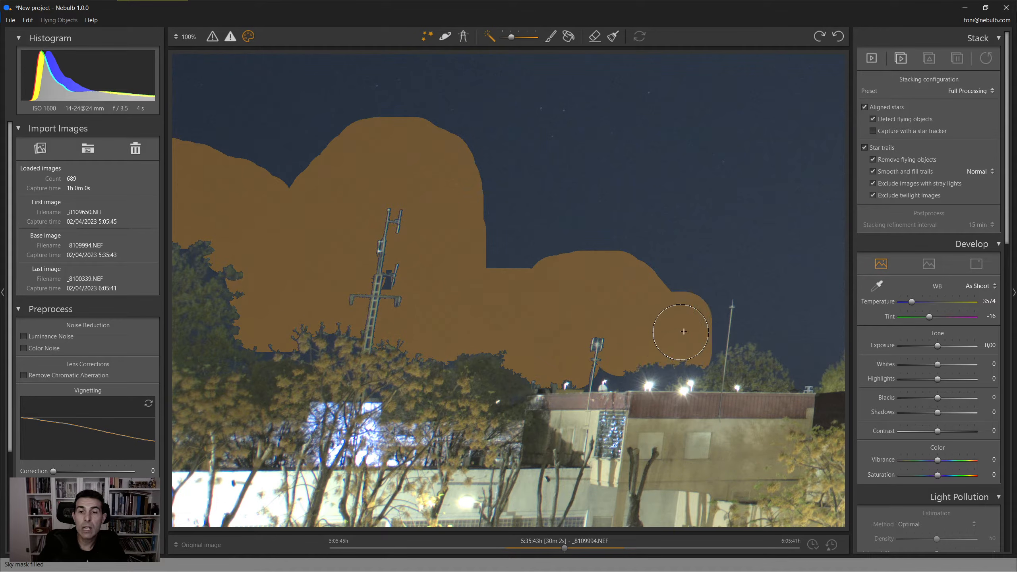
{"action": "mouse_move", "coordinate": [679, 333]}
{"action": "left_mouse_down"}
{"action": "mouse_move", "coordinate": [727, 254]}
{"action": "mouse_move", "coordinate": [777, 313]}
{"action": "left_mouse_up"}
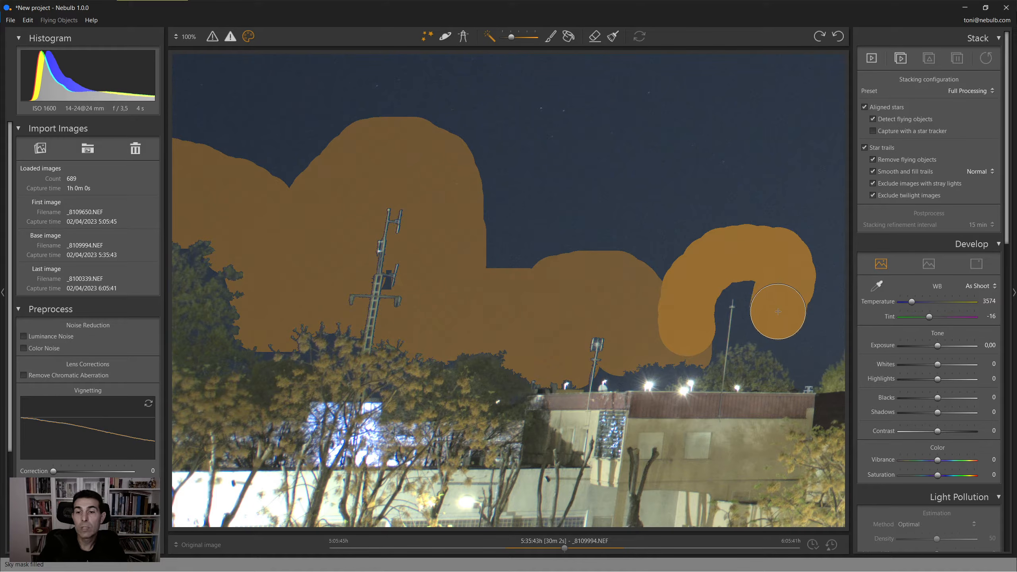
{"action": "left_click_drag", "start_coordinate": [722, 355], "coordinate": [603, 326]}
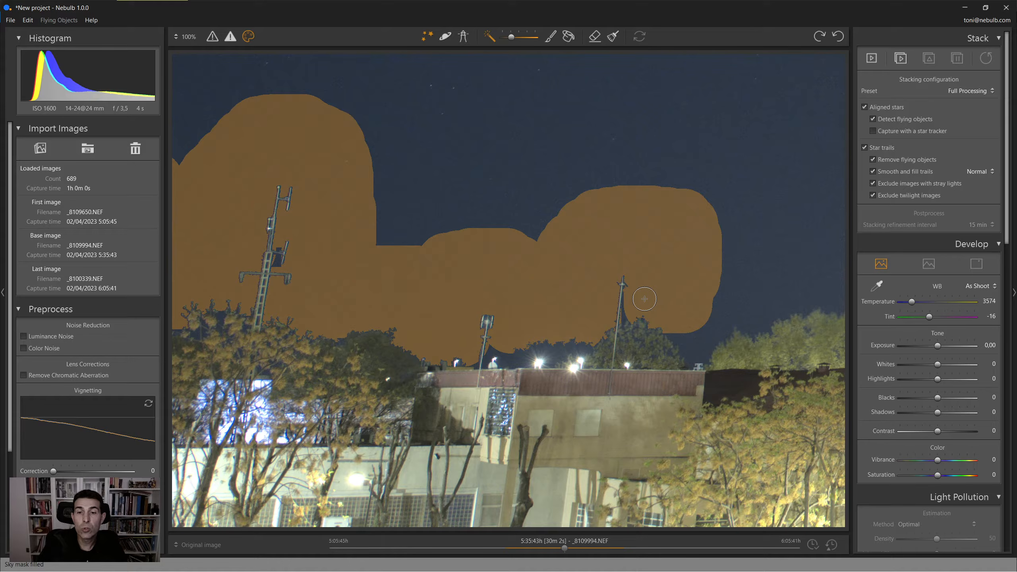
{"action": "mouse_move", "coordinate": [643, 298]}
{"action": "left_mouse_down"}
{"action": "mouse_move", "coordinate": [632, 303]}
{"action": "mouse_move", "coordinate": [680, 322]}
{"action": "mouse_move", "coordinate": [696, 346]}
{"action": "left_mouse_up"}
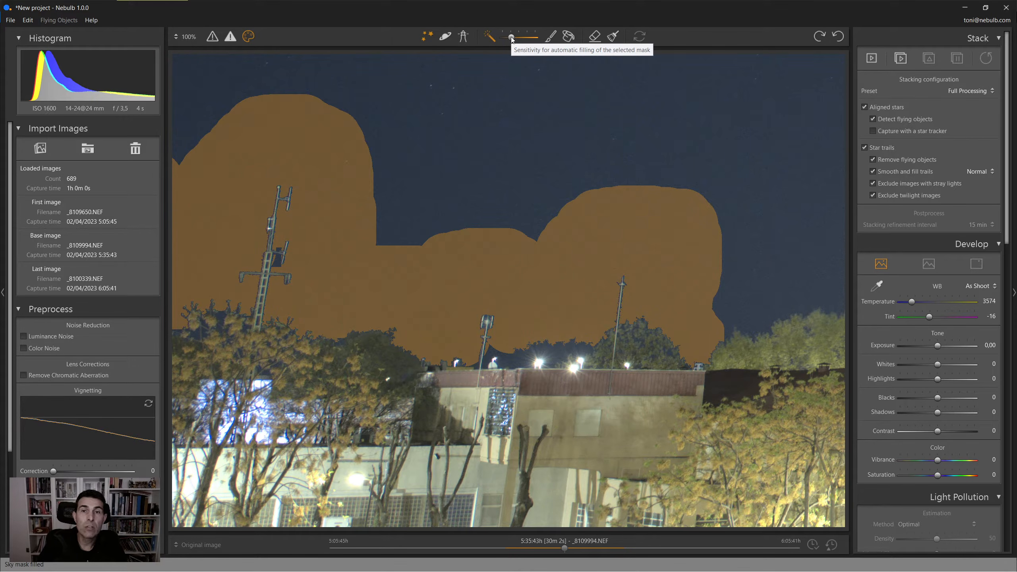
- Raise the automatic fill sensitivity and extend the sky mask over the green trees and around the small palm toward the yellow treetops
{"action": "left_click_drag", "start_coordinate": [513, 39], "coordinate": [524, 42]}
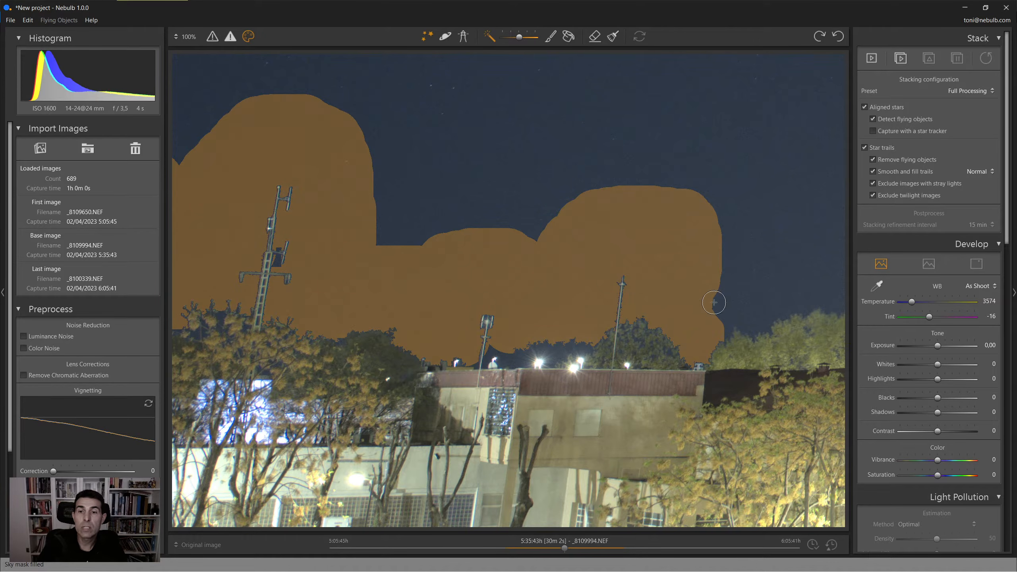
{"action": "mouse_move", "coordinate": [714, 302]}
{"action": "left_mouse_down"}
{"action": "mouse_move", "coordinate": [504, 248]}
{"action": "mouse_move", "coordinate": [528, 232]}
{"action": "mouse_move", "coordinate": [647, 219]}
{"action": "left_mouse_up"}
{"action": "scroll", "coordinate": [504, 248], "scroll_direction": "up", "scroll_amount": 4}
{"action": "left_click_drag", "start_coordinate": [644, 277], "coordinate": [503, 258]}
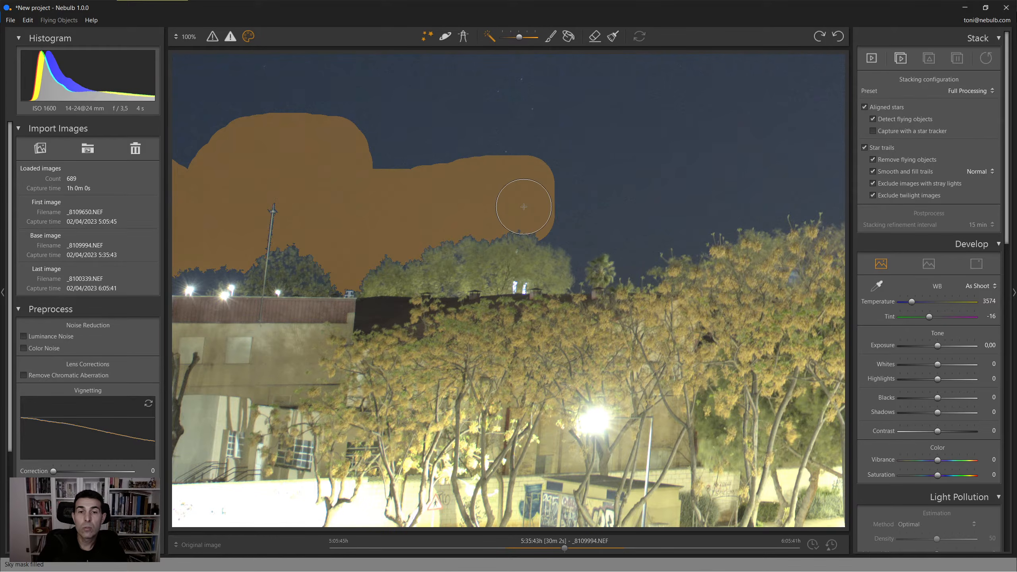
{"action": "left_click_drag", "start_coordinate": [545, 201], "coordinate": [595, 225]}
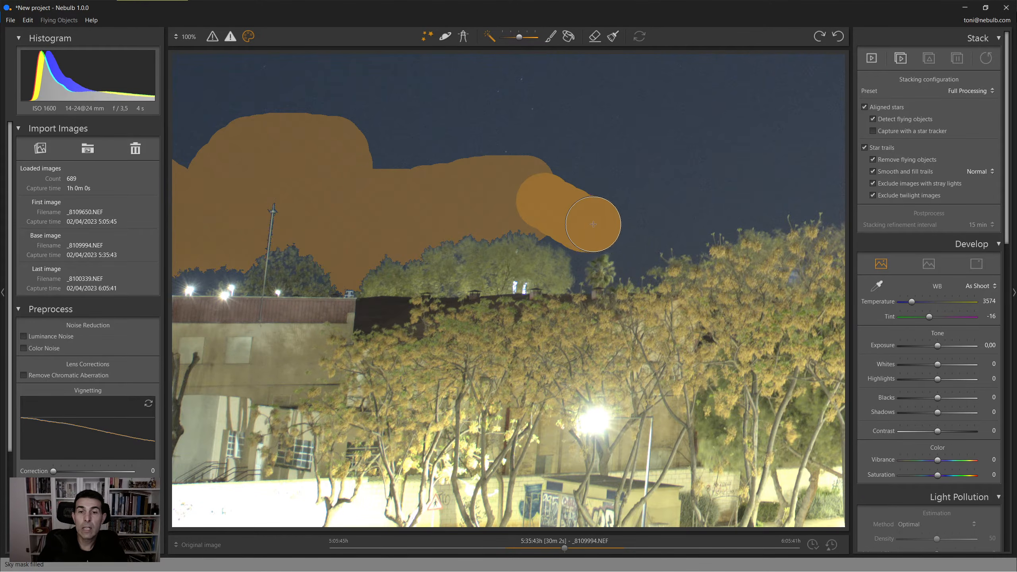
{"action": "scroll", "coordinate": [584, 257], "scroll_direction": "down", "scroll_amount": 4}
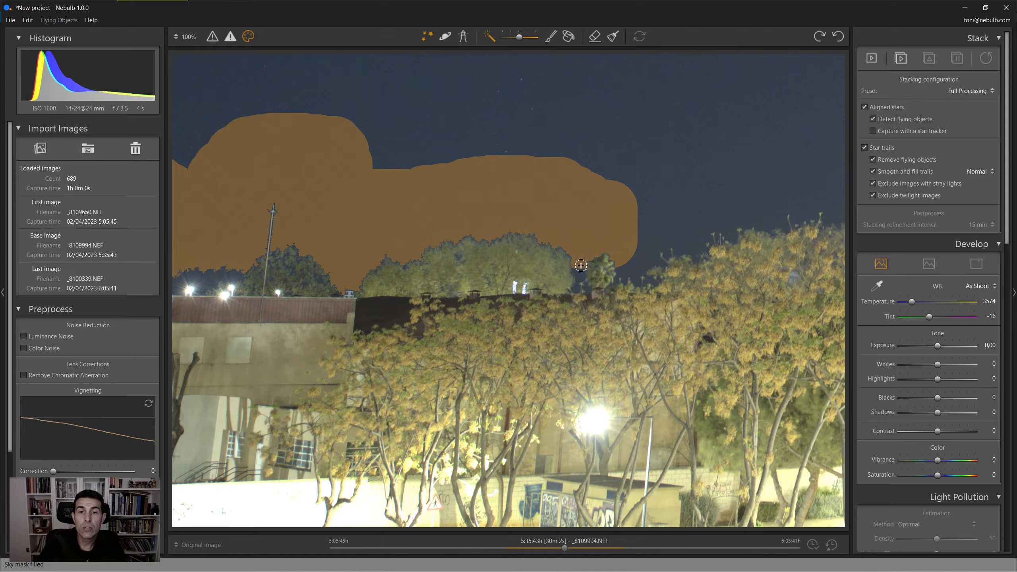
{"action": "mouse_move", "coordinate": [613, 244]}
{"action": "left_mouse_down"}
{"action": "mouse_move", "coordinate": [629, 267]}
{"action": "mouse_move", "coordinate": [730, 222]}
{"action": "left_mouse_up"}
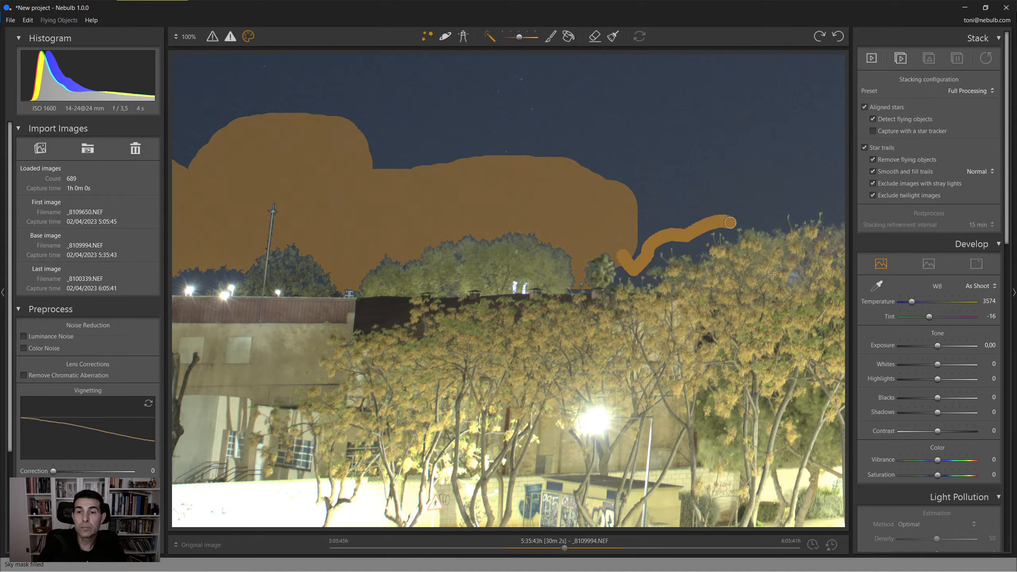
- Extend the auto-filled sky mask along the yellow treetops up to the area beside the bright street lamp
{"action": "left_click_drag", "start_coordinate": [776, 274], "coordinate": [557, 269]}
{"action": "scroll", "coordinate": [527, 206], "scroll_direction": "up", "scroll_amount": 3}
{"action": "mouse_move", "coordinate": [527, 207]}
{"action": "left_mouse_down"}
{"action": "mouse_move", "coordinate": [562, 214]}
{"action": "mouse_move", "coordinate": [569, 199]}
{"action": "mouse_move", "coordinate": [625, 192]}
{"action": "mouse_move", "coordinate": [666, 219]}
{"action": "mouse_move", "coordinate": [737, 217]}
{"action": "left_mouse_up"}
{"action": "left_click_drag", "start_coordinate": [754, 280], "coordinate": [551, 269]}
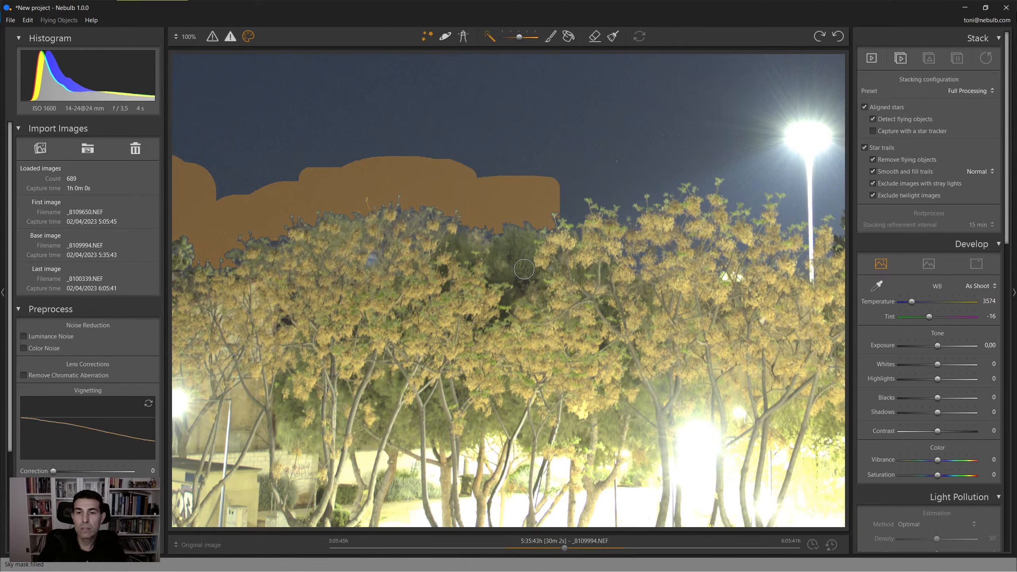
{"action": "left_click_drag", "start_coordinate": [559, 200], "coordinate": [699, 164]}
{"action": "left_click_drag", "start_coordinate": [733, 227], "coordinate": [573, 217]}
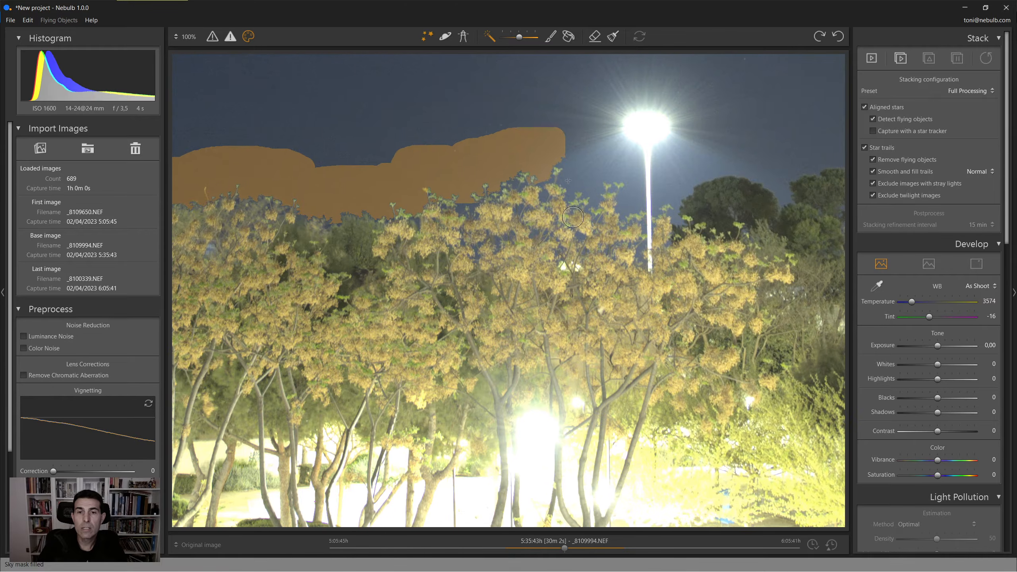
- Auto-fill the sky mask around the bright street lamp and erase it from the lamp head and pole
{"action": "mouse_move", "coordinate": [555, 152]}
{"action": "left_mouse_down"}
{"action": "mouse_move", "coordinate": [629, 173]}
{"action": "mouse_move", "coordinate": [597, 100]}
{"action": "mouse_move", "coordinate": [680, 90]}
{"action": "mouse_move", "coordinate": [699, 132]}
{"action": "mouse_move", "coordinate": [667, 202]}
{"action": "mouse_move", "coordinate": [653, 202]}
{"action": "left_mouse_up"}
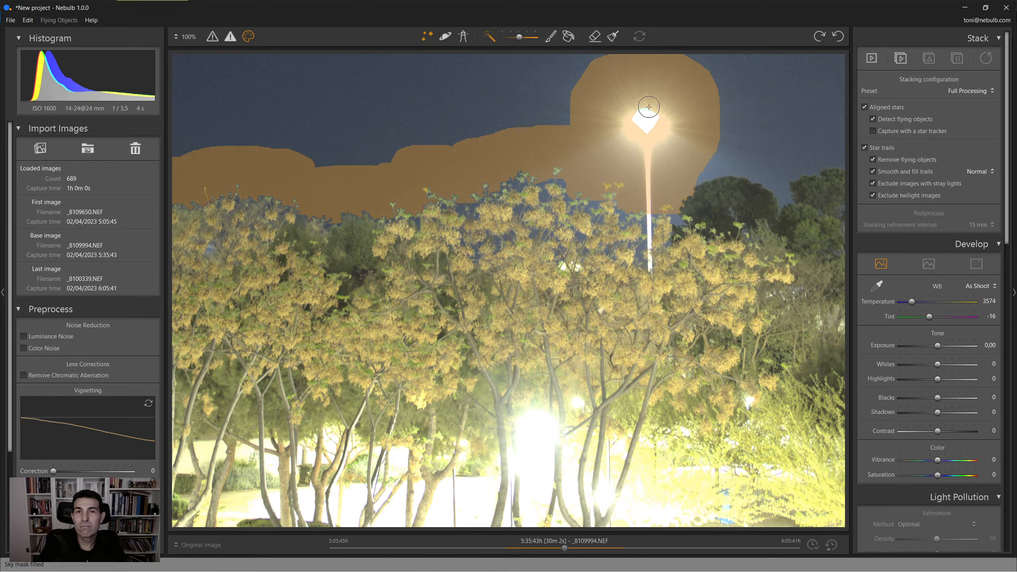
{"action": "left_click", "coordinate": [594, 36]}
{"action": "scroll", "coordinate": [648, 136], "scroll_direction": "down", "scroll_amount": 5}
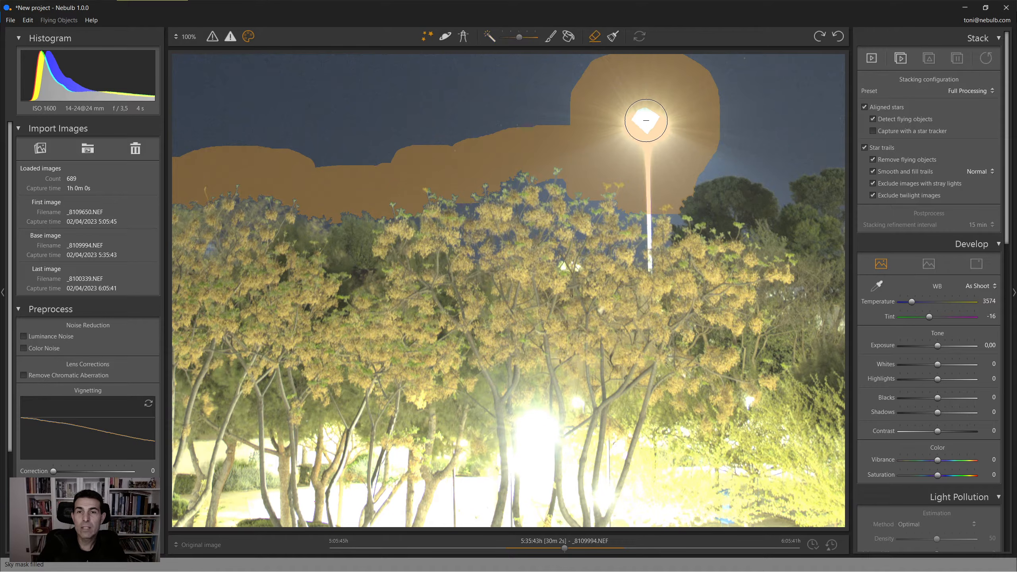
{"action": "mouse_move", "coordinate": [646, 127]}
{"action": "left_mouse_down"}
{"action": "mouse_move", "coordinate": [650, 203]}
{"action": "mouse_move", "coordinate": [510, 214]}
{"action": "left_mouse_up"}
{"action": "scroll", "coordinate": [650, 130], "scroll_direction": "down", "scroll_amount": 5}
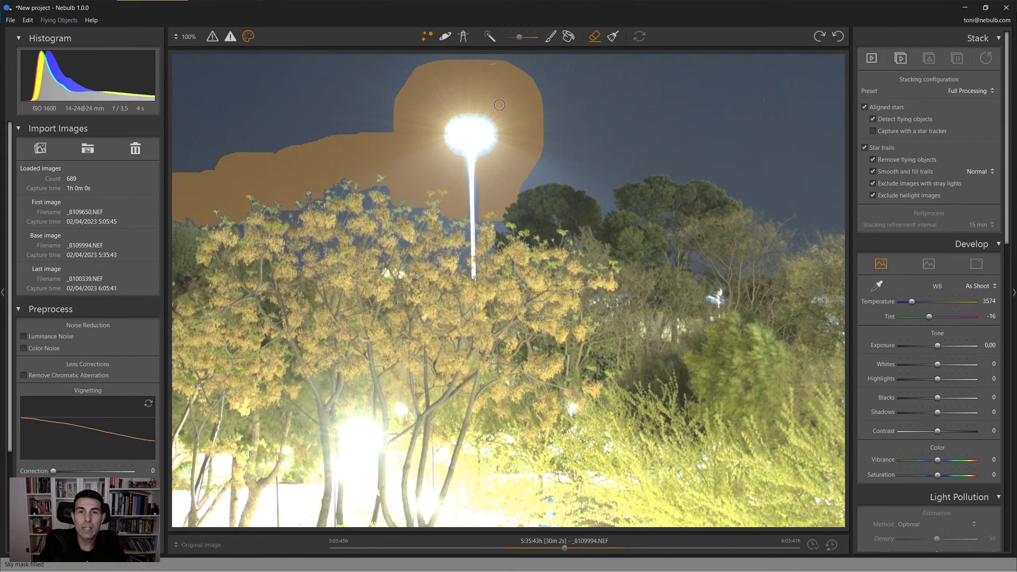
- Switch back to automatic filling and extend the sky mask from the street lamp over the two dark round trees
{"action": "left_click", "coordinate": [489, 37]}
{"action": "mouse_move", "coordinate": [538, 163]}
{"action": "left_mouse_down"}
{"action": "mouse_move", "coordinate": [550, 167]}
{"action": "mouse_move", "coordinate": [547, 146]}
{"action": "mouse_move", "coordinate": [597, 154]}
{"action": "mouse_move", "coordinate": [695, 142]}
{"action": "left_mouse_up"}
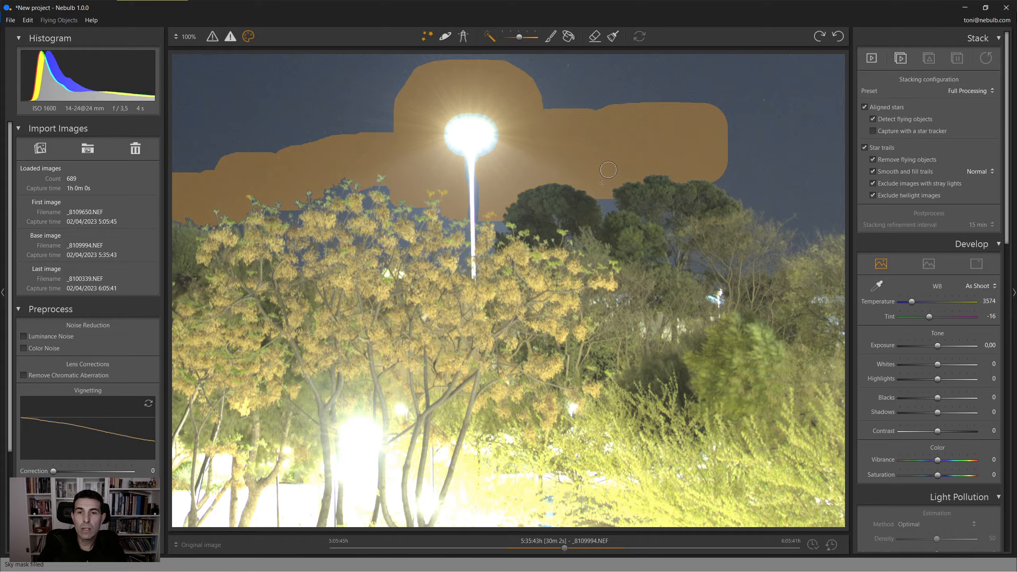
{"action": "left_click_drag", "start_coordinate": [603, 188], "coordinate": [606, 202]}
- Extend the auto-filled sky mask from the dark trees across the bare treetops toward the floodlight mast
{"action": "left_click_drag", "start_coordinate": [717, 198], "coordinate": [531, 172]}
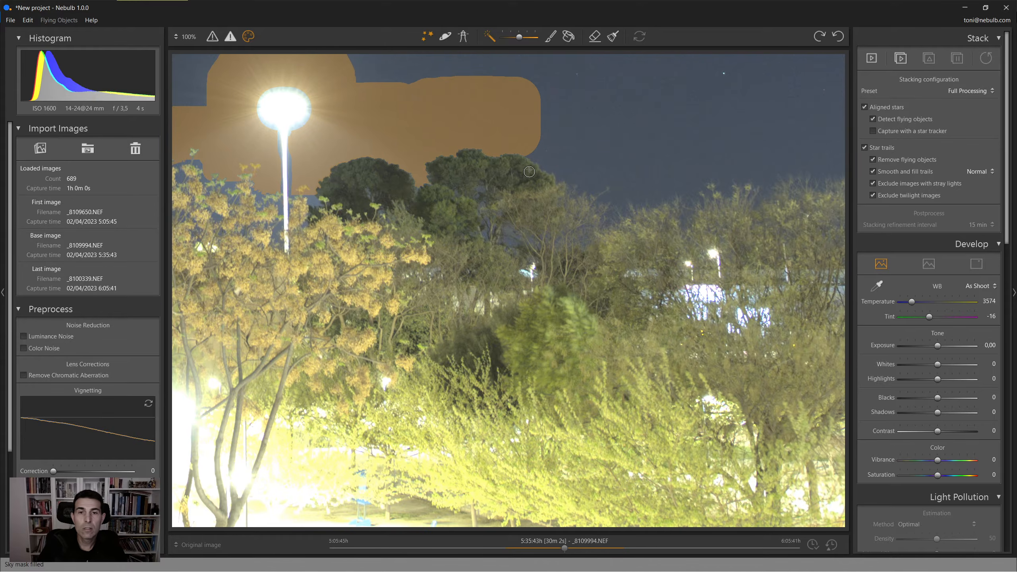
{"action": "scroll", "coordinate": [530, 169], "scroll_direction": "up", "scroll_amount": 3}
{"action": "left_click_drag", "start_coordinate": [535, 135], "coordinate": [645, 186]}
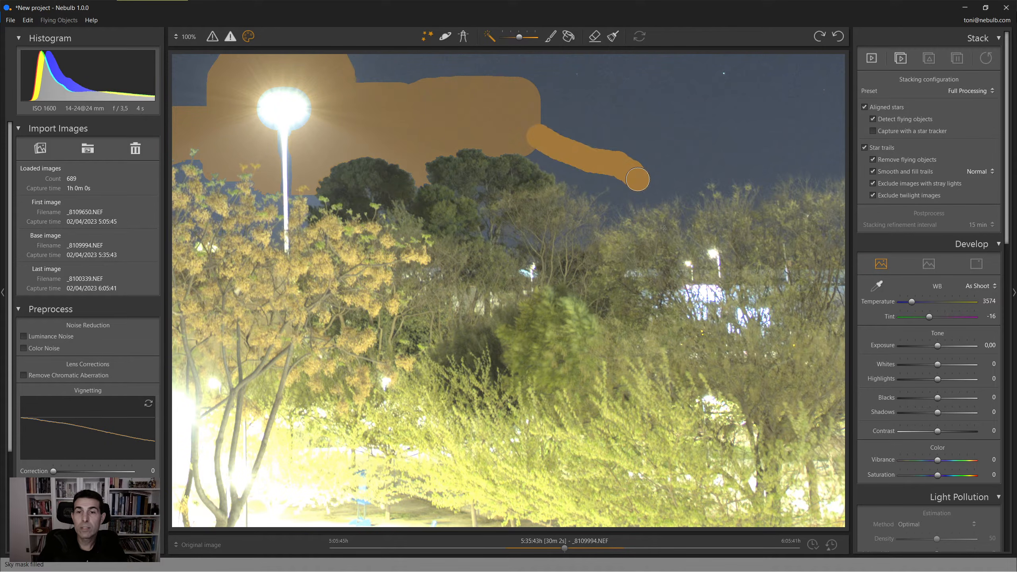
{"action": "left_click_drag", "start_coordinate": [669, 238], "coordinate": [550, 231]}
{"action": "mouse_move", "coordinate": [539, 177]}
{"action": "left_mouse_down"}
{"action": "mouse_move", "coordinate": [616, 151]}
{"action": "mouse_move", "coordinate": [665, 184]}
{"action": "mouse_move", "coordinate": [527, 221]}
{"action": "left_mouse_up"}
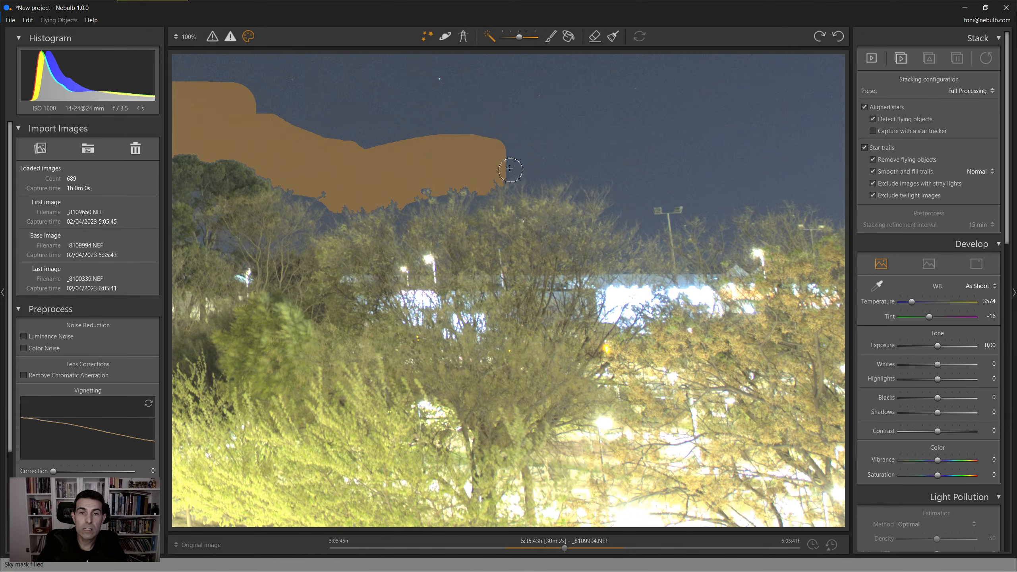
{"action": "mouse_move", "coordinate": [507, 162]}
{"action": "left_mouse_down"}
{"action": "mouse_move", "coordinate": [617, 160]}
{"action": "mouse_move", "coordinate": [639, 210]}
{"action": "left_mouse_up"}
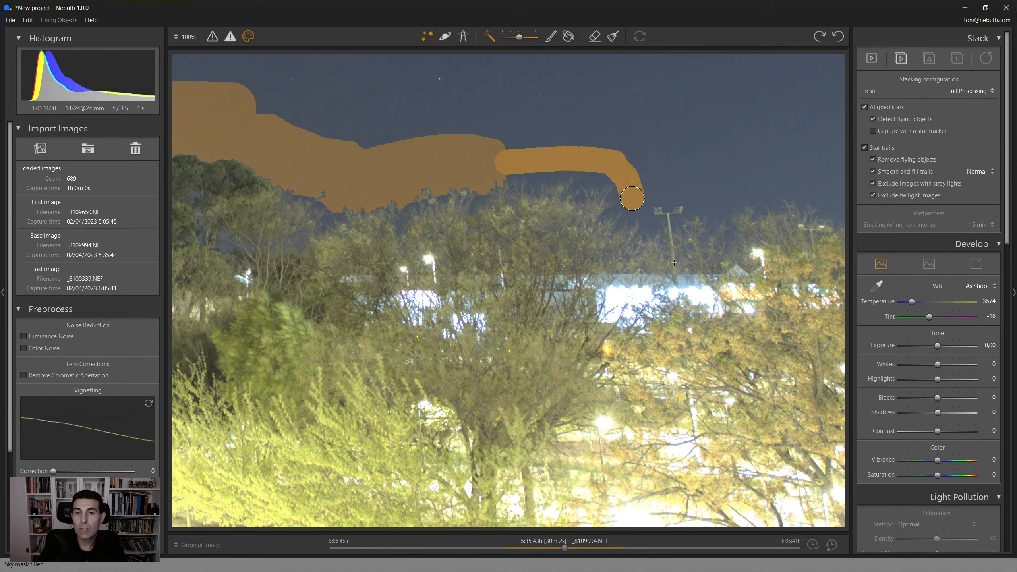
- Extend the auto-filled sky mask past the floodlight mast and over the remaining treetops to the image's right edge
{"action": "left_click_drag", "start_coordinate": [676, 262], "coordinate": [513, 258]}
{"action": "left_click_drag", "start_coordinate": [482, 172], "coordinate": [623, 181]}
{"action": "left_click_drag", "start_coordinate": [628, 229], "coordinate": [488, 232]}
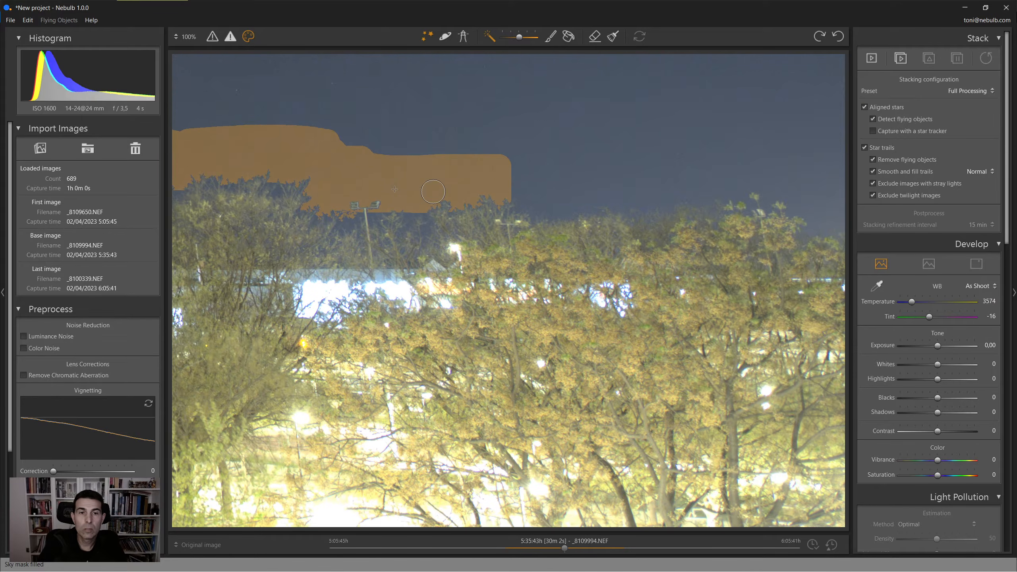
{"action": "mouse_move", "coordinate": [488, 183]}
{"action": "left_mouse_down"}
{"action": "mouse_move", "coordinate": [572, 189]}
{"action": "mouse_move", "coordinate": [654, 180]}
{"action": "left_mouse_up"}
{"action": "left_click_drag", "start_coordinate": [703, 232], "coordinate": [474, 235]}
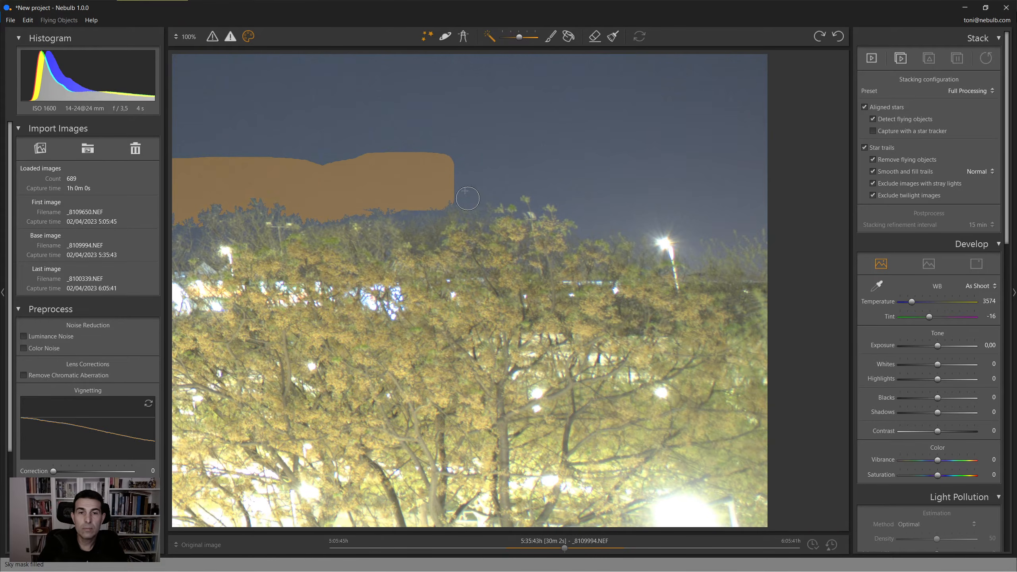
{"action": "mouse_move", "coordinate": [453, 187]}
{"action": "left_mouse_down"}
{"action": "mouse_move", "coordinate": [541, 183]}
{"action": "mouse_move", "coordinate": [600, 227]}
{"action": "mouse_move", "coordinate": [761, 211]}
{"action": "left_mouse_up"}
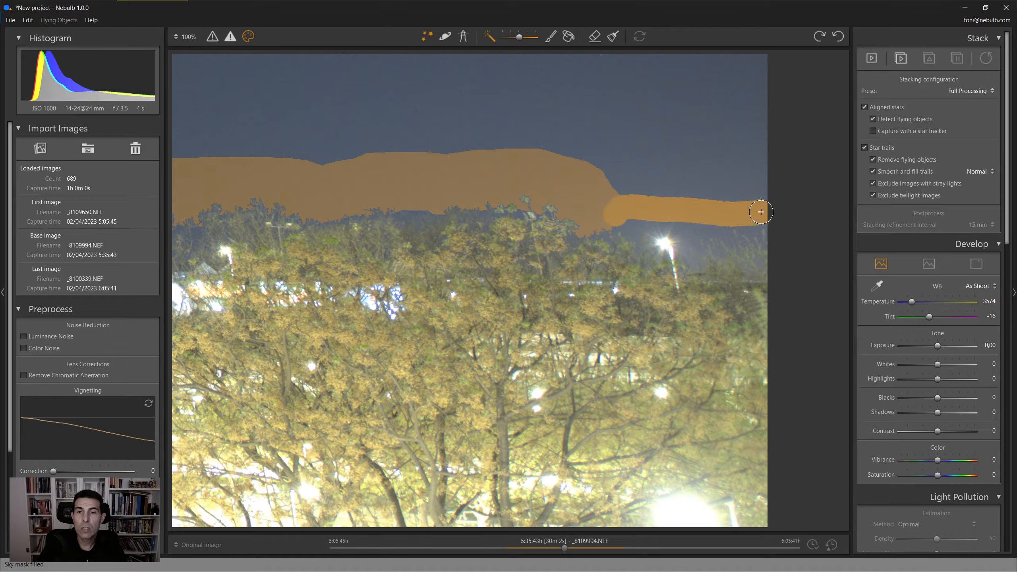
- Flood-fill the rest of the sky above the masked horizon band with the sky mask
{"action": "right_click", "coordinate": [522, 224]}
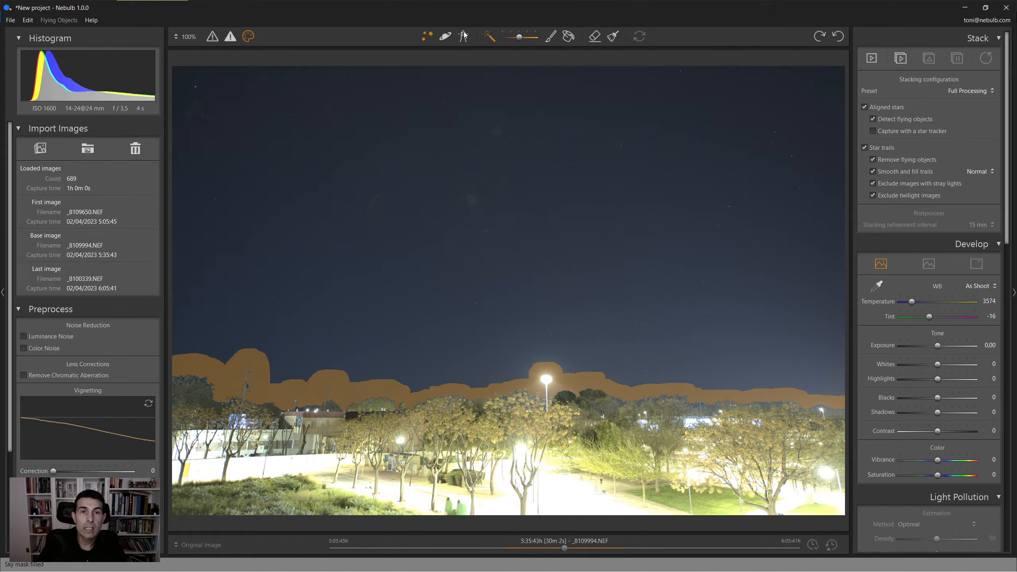
{"action": "left_click", "coordinate": [573, 38]}
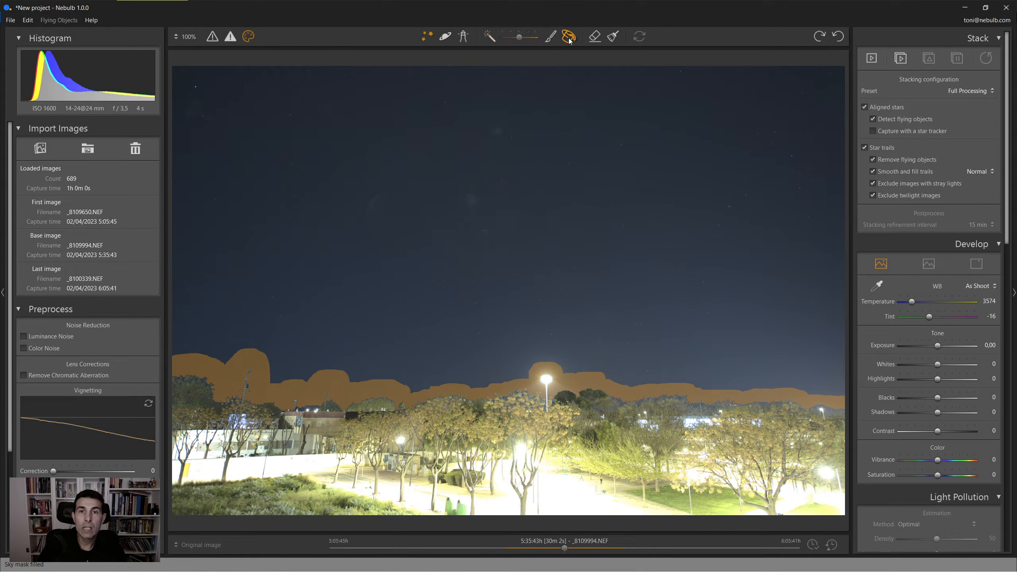
{"action": "left_click", "coordinate": [486, 312]}
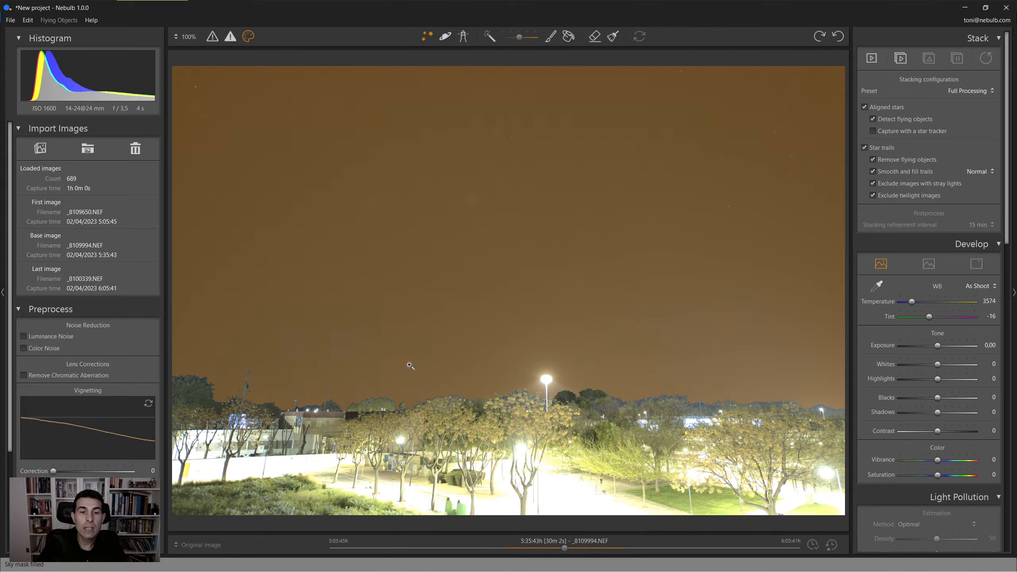
- Examine the sky mask's edge up close along the treetops, street lamp, floodlight mast and rooftop antennas
{"action": "left_click", "coordinate": [423, 404]}
{"action": "left_click_drag", "start_coordinate": [579, 381], "coordinate": [137, 357]}
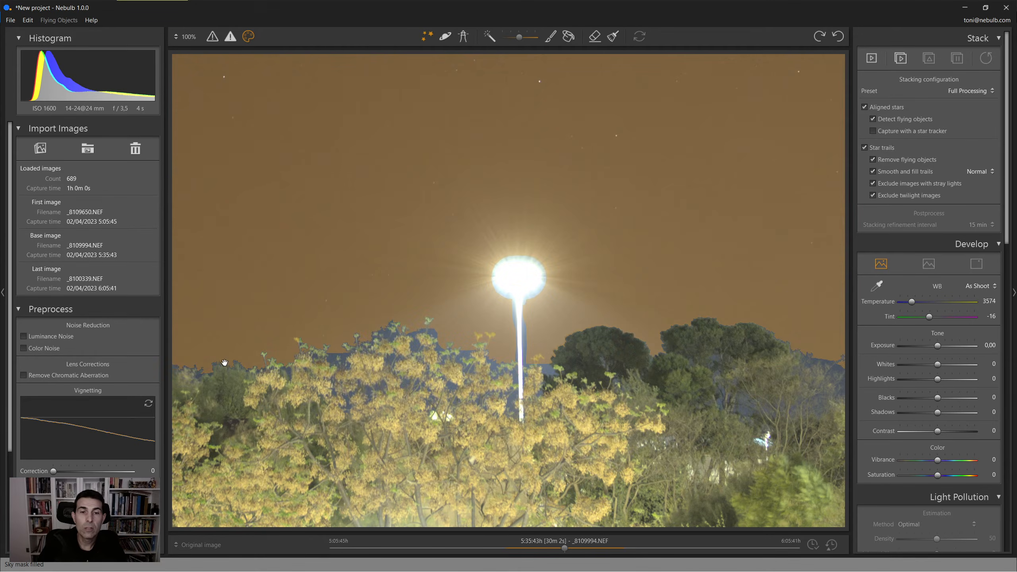
{"action": "left_click_drag", "start_coordinate": [280, 358], "coordinate": [640, 315]}
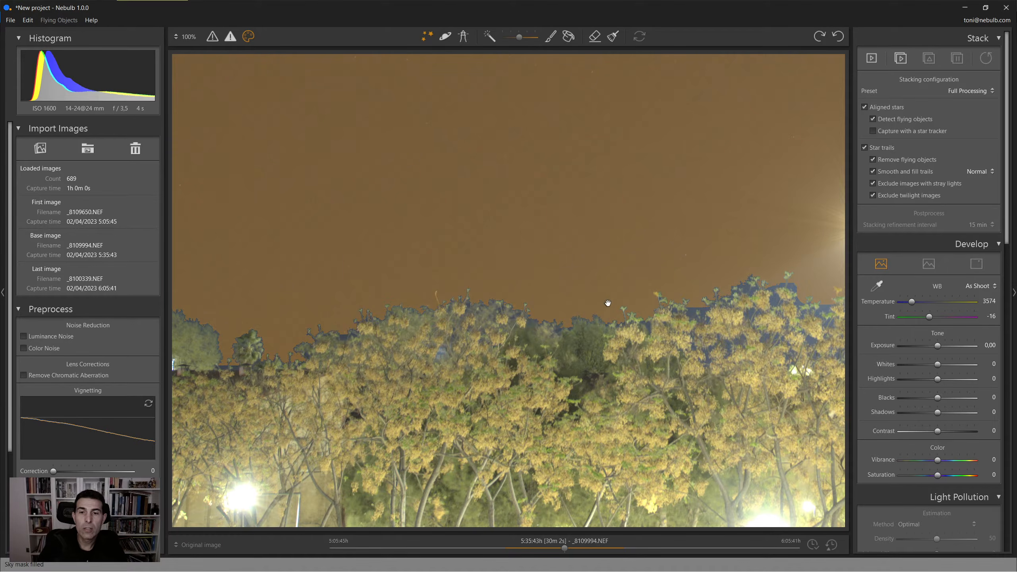
{"action": "left_click_drag", "start_coordinate": [670, 306], "coordinate": [538, 312]}
{"action": "left_click_drag", "start_coordinate": [685, 318], "coordinate": [601, 288]}
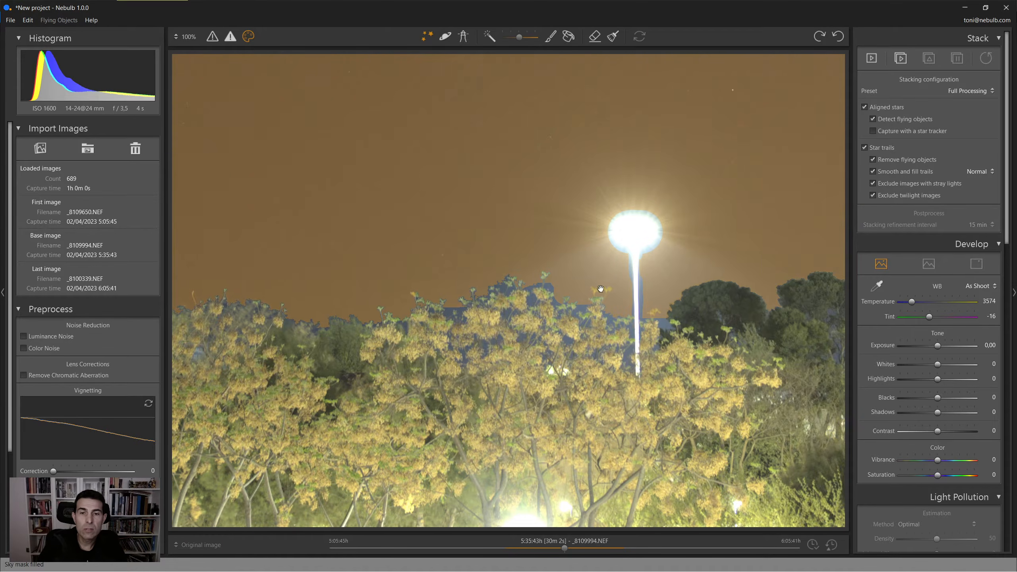
{"action": "left_click_drag", "start_coordinate": [679, 323], "coordinate": [498, 315]}
{"action": "left_click_drag", "start_coordinate": [719, 312], "coordinate": [502, 307]}
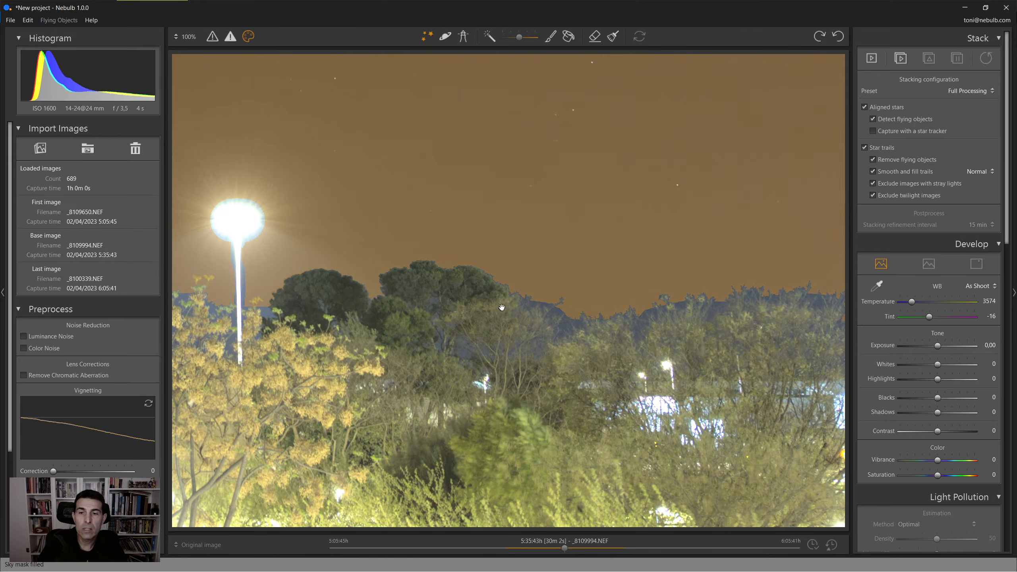
{"action": "left_click_drag", "start_coordinate": [735, 315], "coordinate": [584, 308]}
{"action": "left_click_drag", "start_coordinate": [689, 309], "coordinate": [575, 310]}
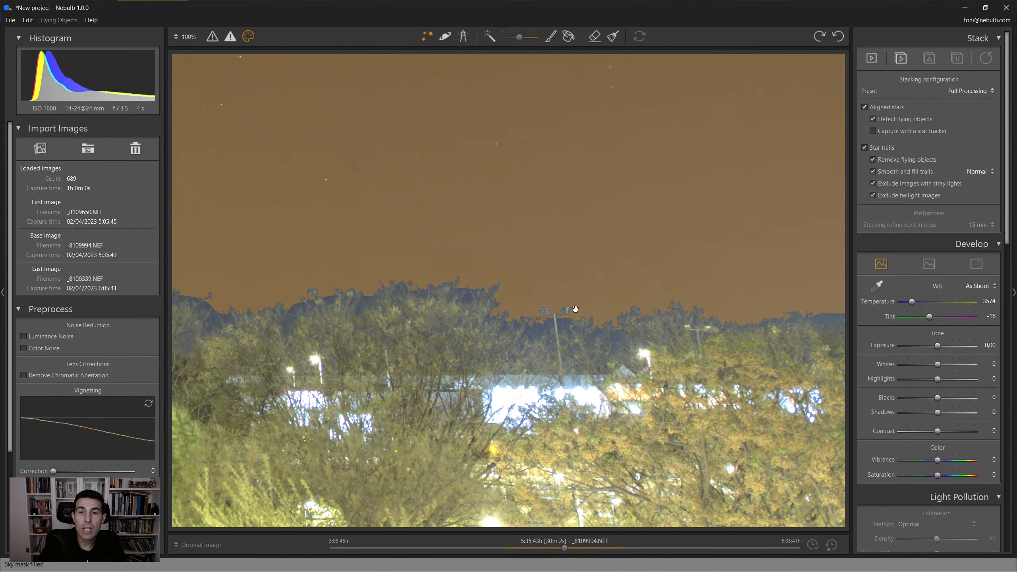
{"action": "left_click", "coordinate": [604, 317]}
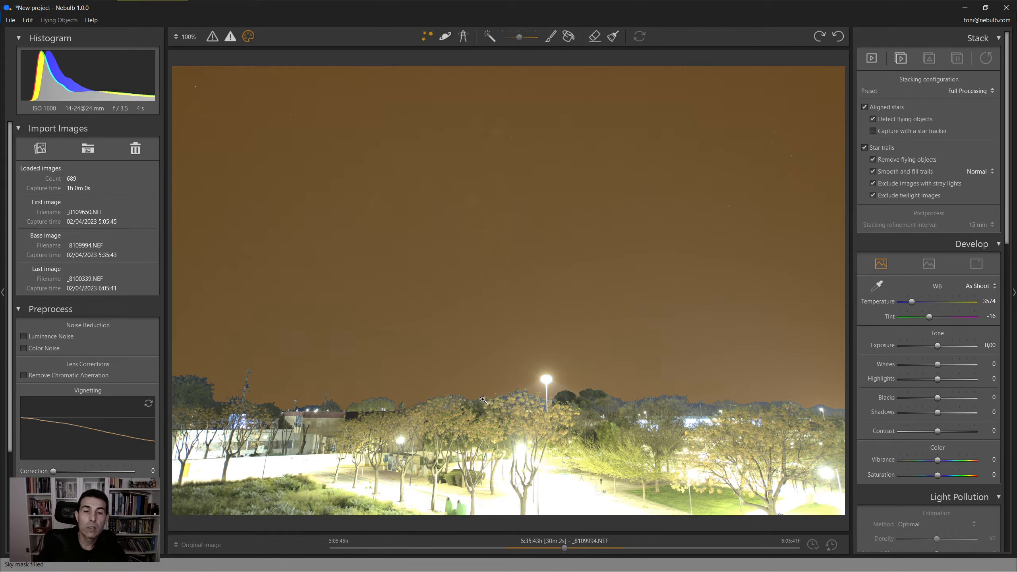
{"action": "scroll", "coordinate": [399, 403], "scroll_direction": "up", "scroll_amount": 3}
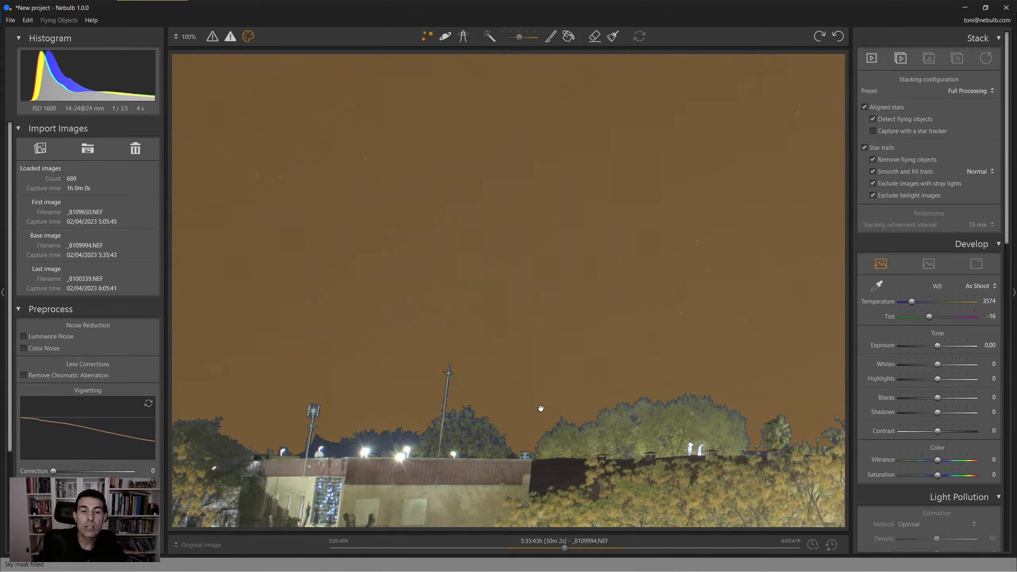
{"action": "left_click_drag", "start_coordinate": [305, 424], "coordinate": [732, 396]}
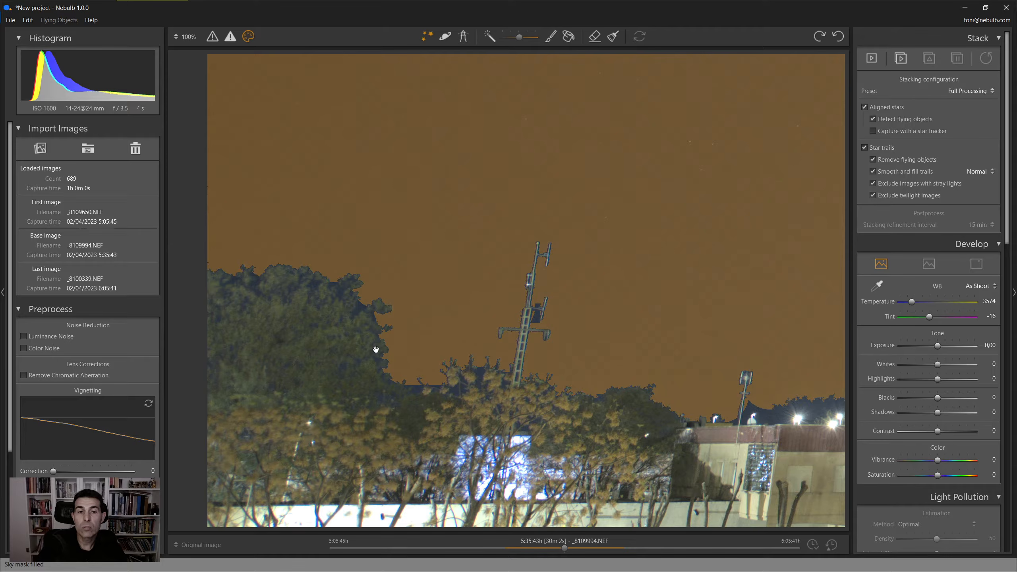
{"action": "left_click_drag", "start_coordinate": [625, 390], "coordinate": [282, 339]}
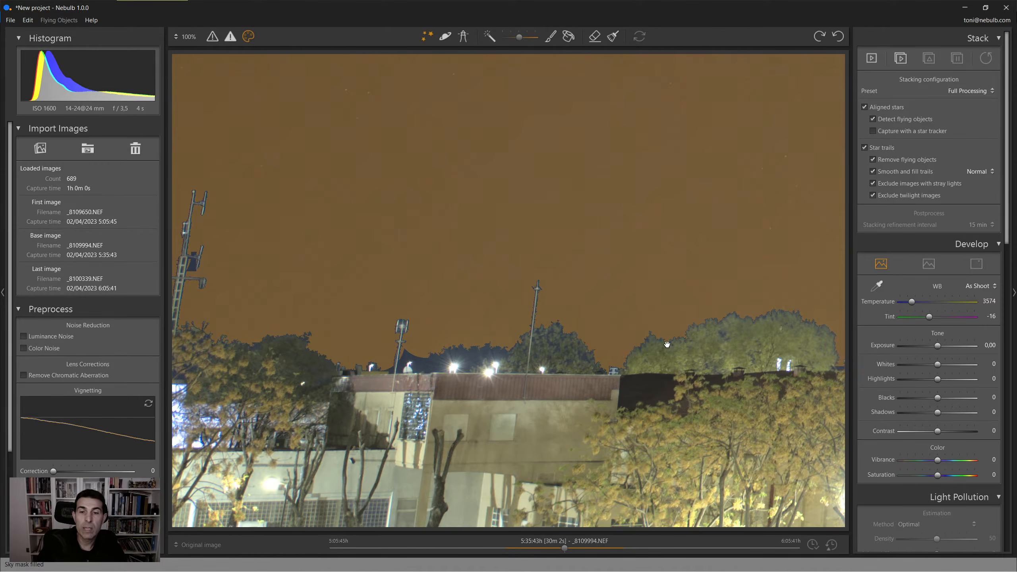
{"action": "scroll", "coordinate": [673, 341], "scroll_direction": "down", "scroll_amount": 4}
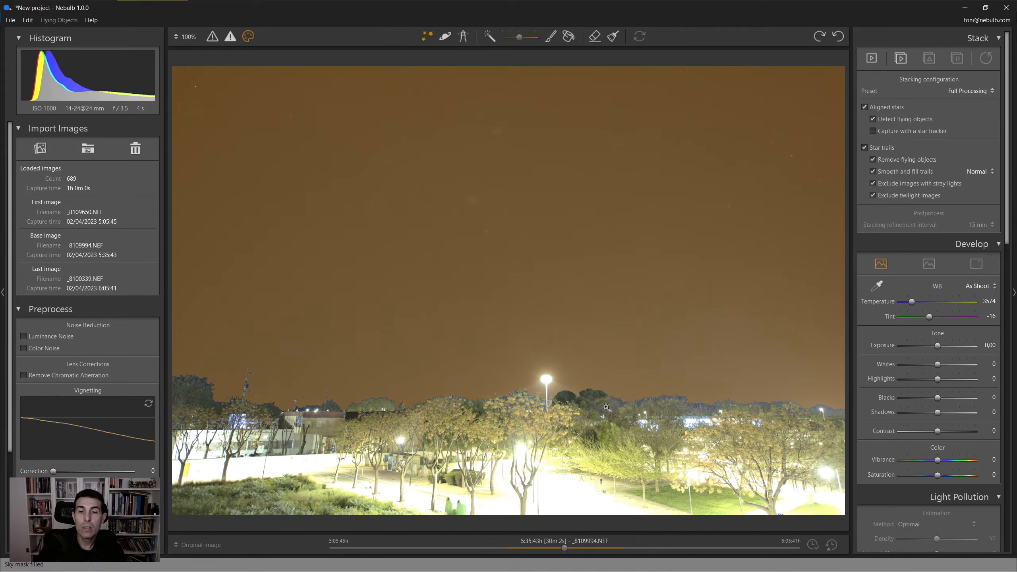
- Leave sky mask editing and set the stacking preset to Milky Way
{"action": "left_click", "coordinate": [427, 37]}
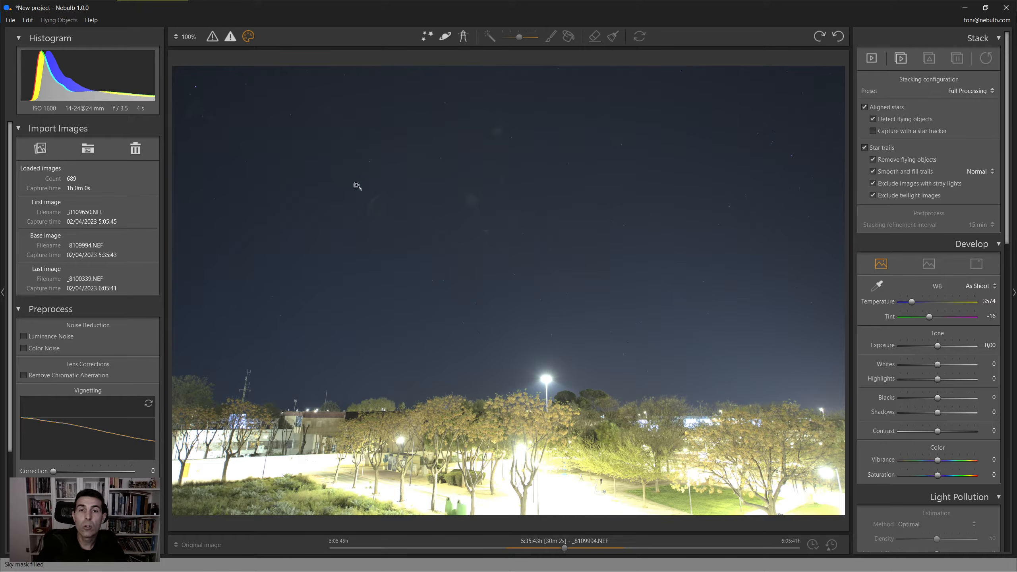
{"action": "left_click", "coordinate": [425, 41]}
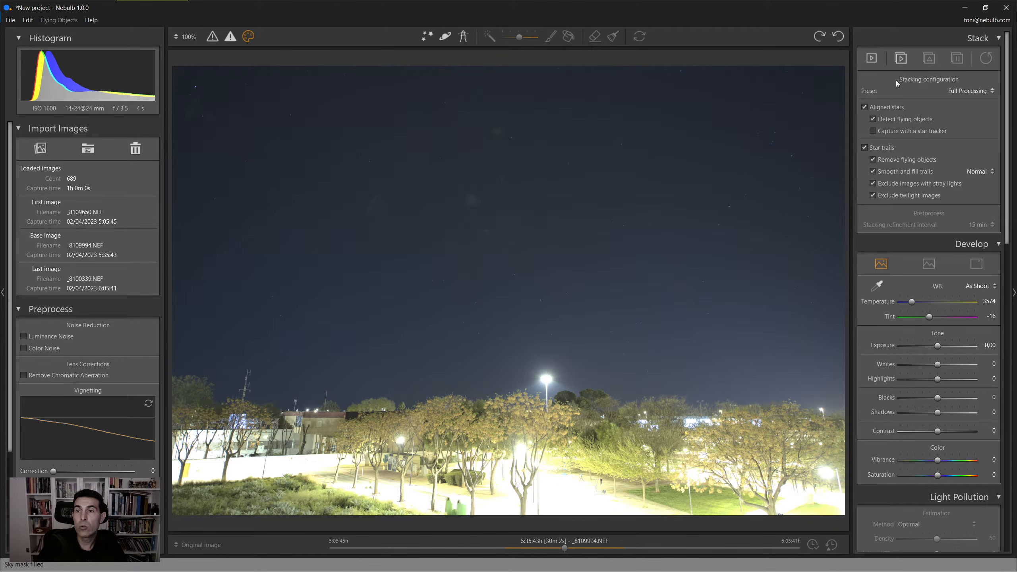
{"action": "left_click", "coordinate": [958, 92]}
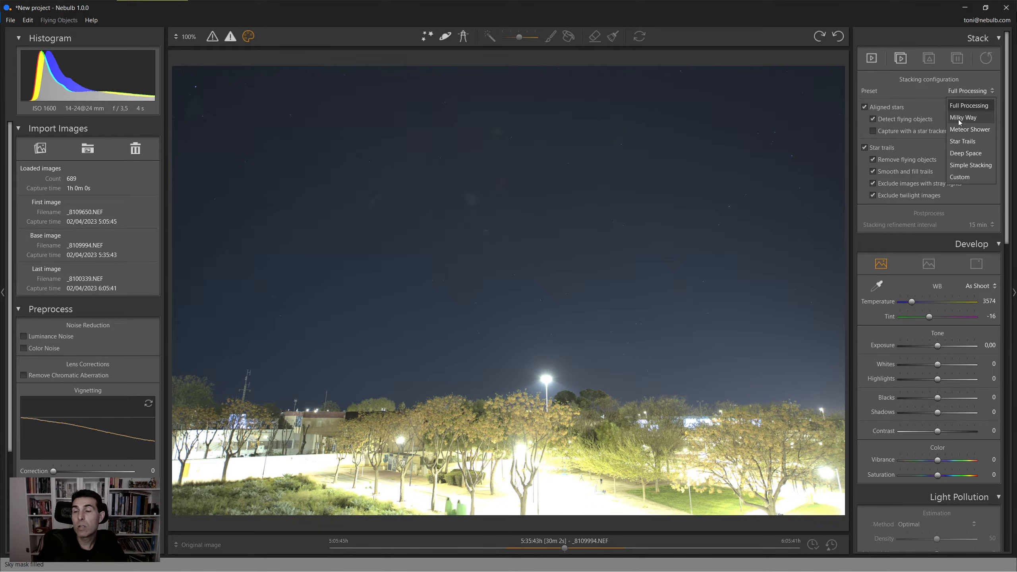
{"action": "left_click", "coordinate": [963, 118]}
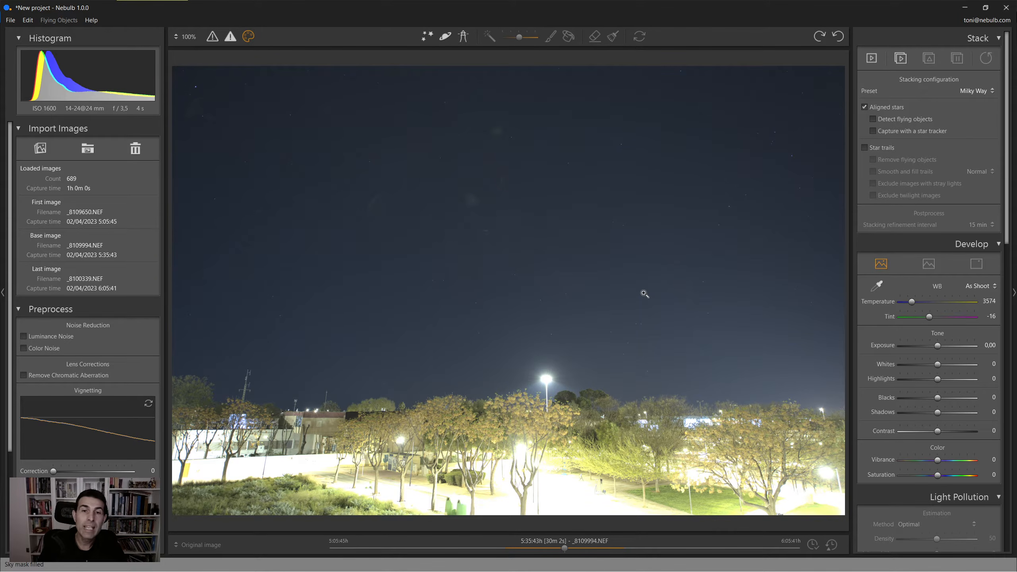
{"action": "left_click", "coordinate": [577, 262]}
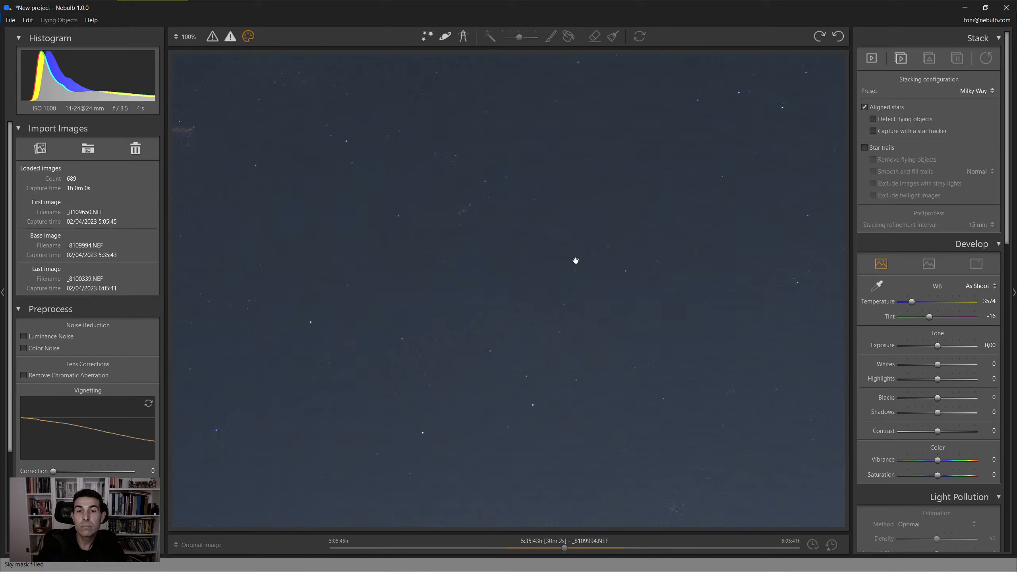
{"action": "left_click_drag", "start_coordinate": [472, 282], "coordinate": [613, 334]}
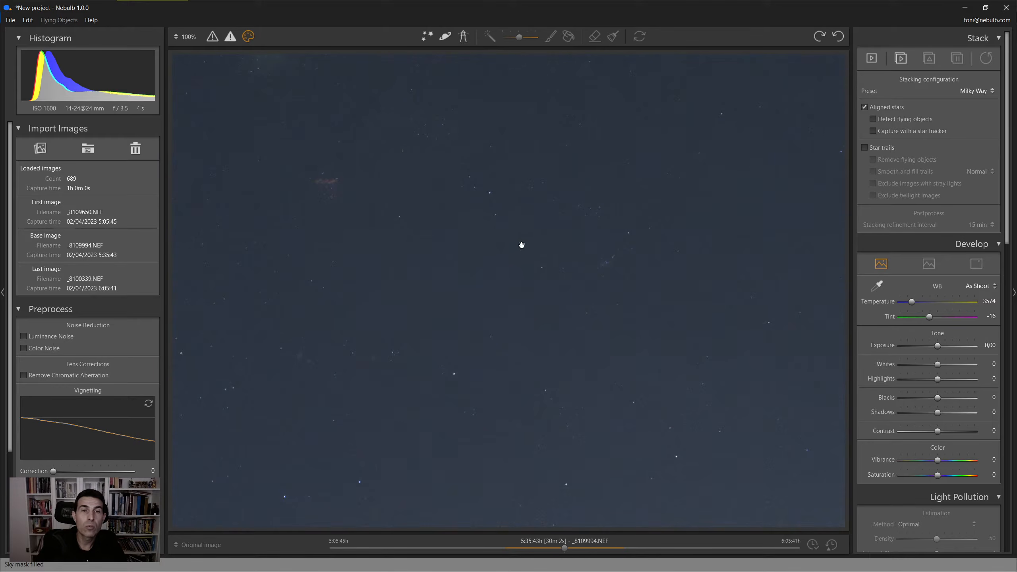
{"action": "left_click", "coordinate": [634, 311]}
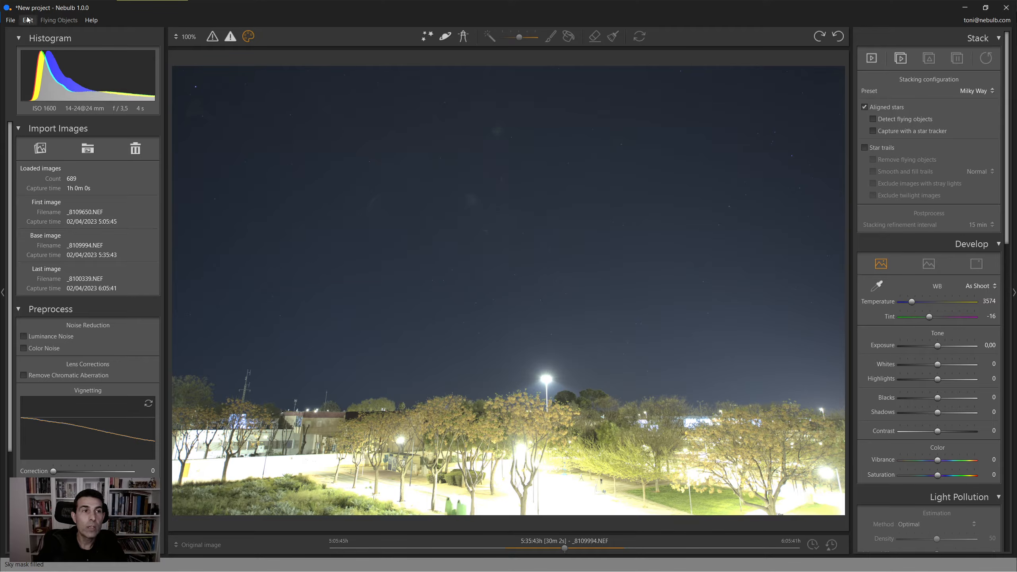
- Save the project as "Test project.nbp" in the Test projects folder
{"action": "left_click", "coordinate": [10, 20]}
{"action": "left_click", "coordinate": [34, 71]}
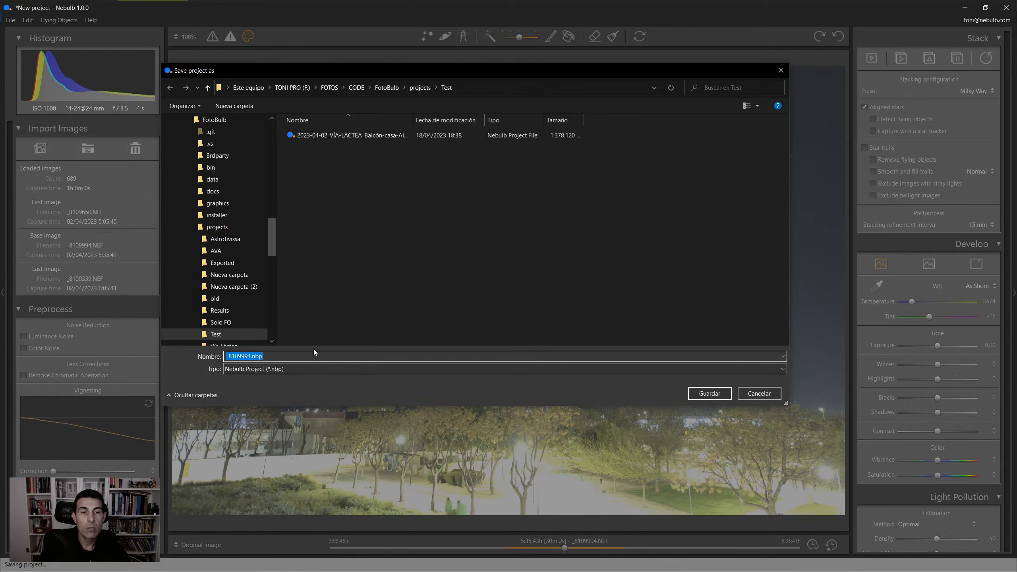
{"action": "type", "text": "Test"}
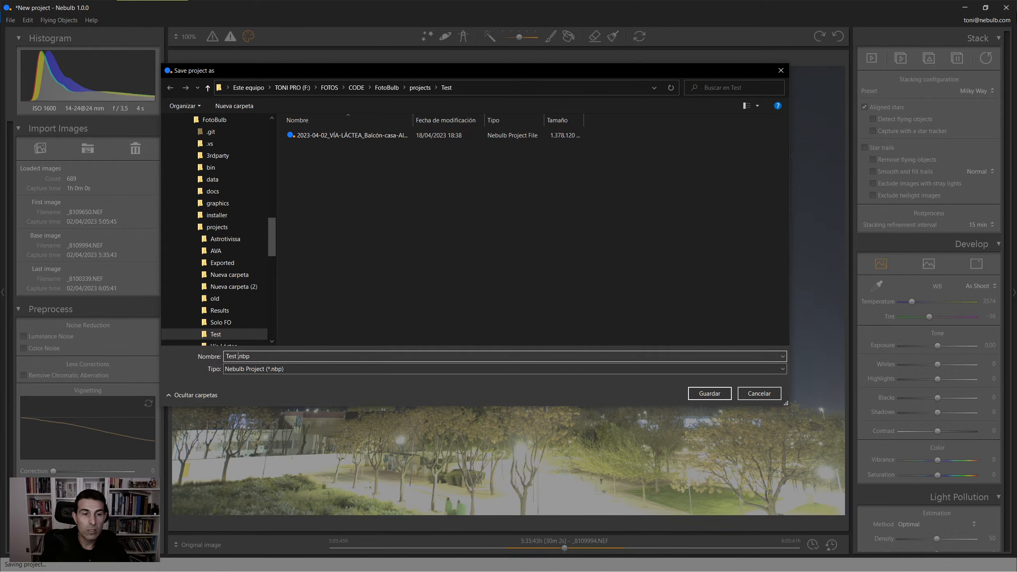
{"action": "type", "text": " project"}
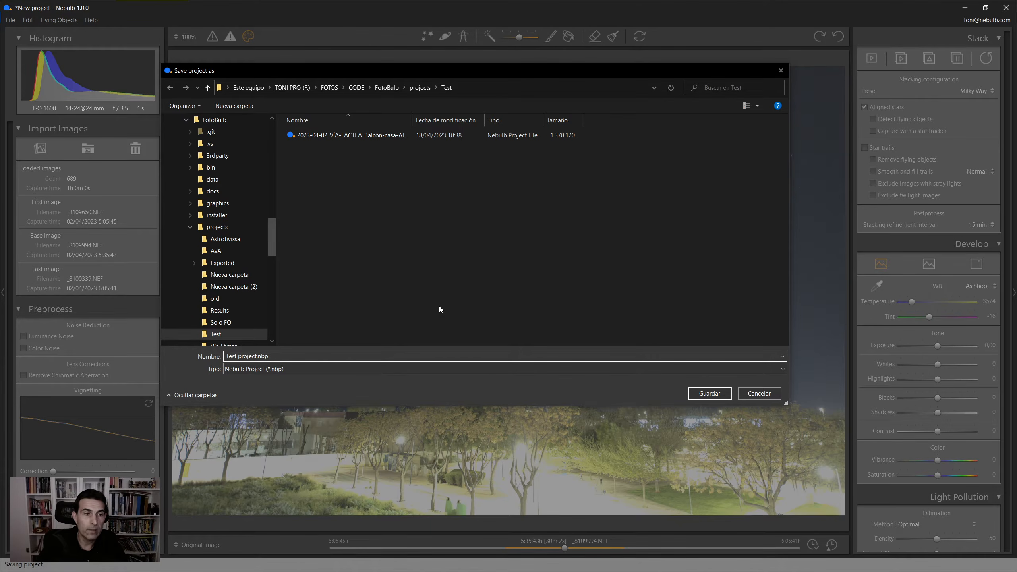
{"action": "left_click", "coordinate": [720, 395]}
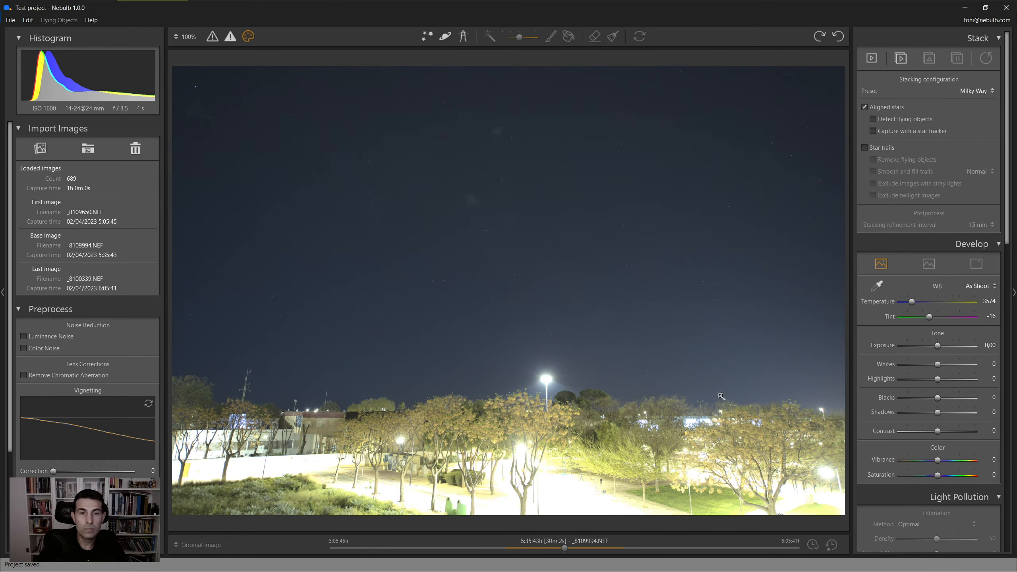
- Start stacking the whole image sequence with the TEMP folder as temporary working folder, and pause the stacking
{"action": "left_click", "coordinate": [901, 59]}
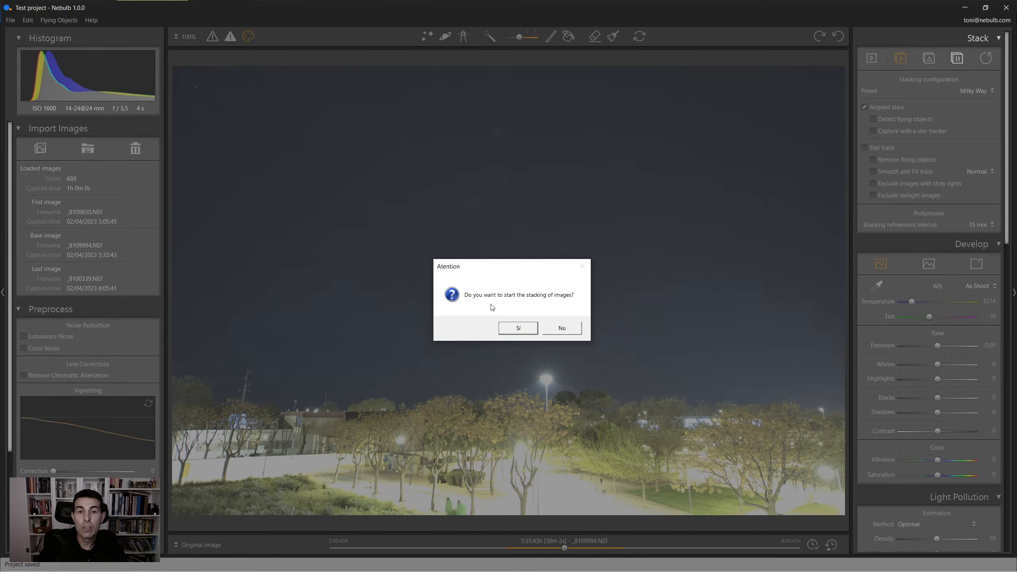
{"action": "left_click", "coordinate": [523, 330]}
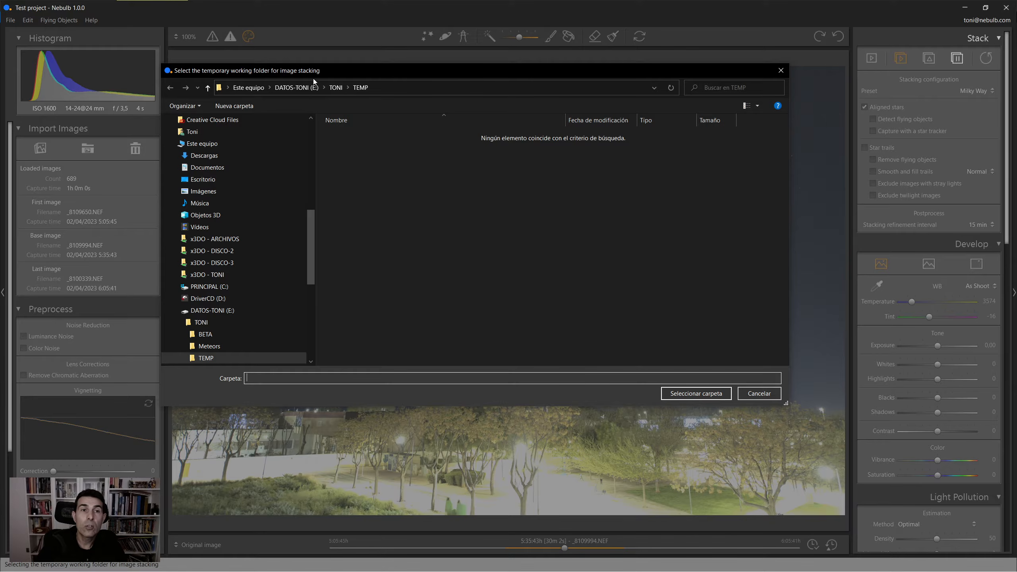
{"action": "left_click_drag", "start_coordinate": [313, 78], "coordinate": [323, 78]}
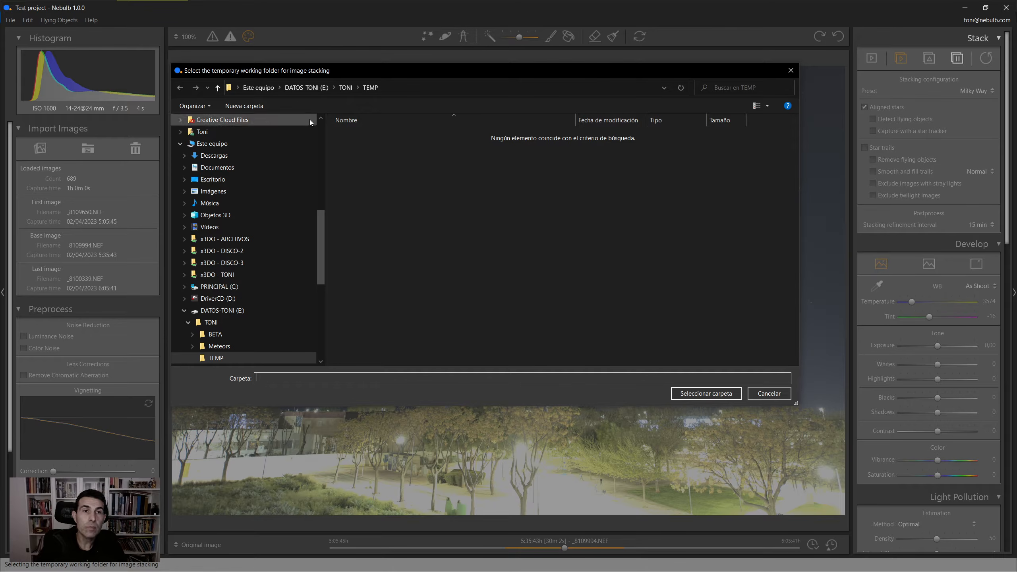
{"action": "left_click", "coordinate": [697, 394]}
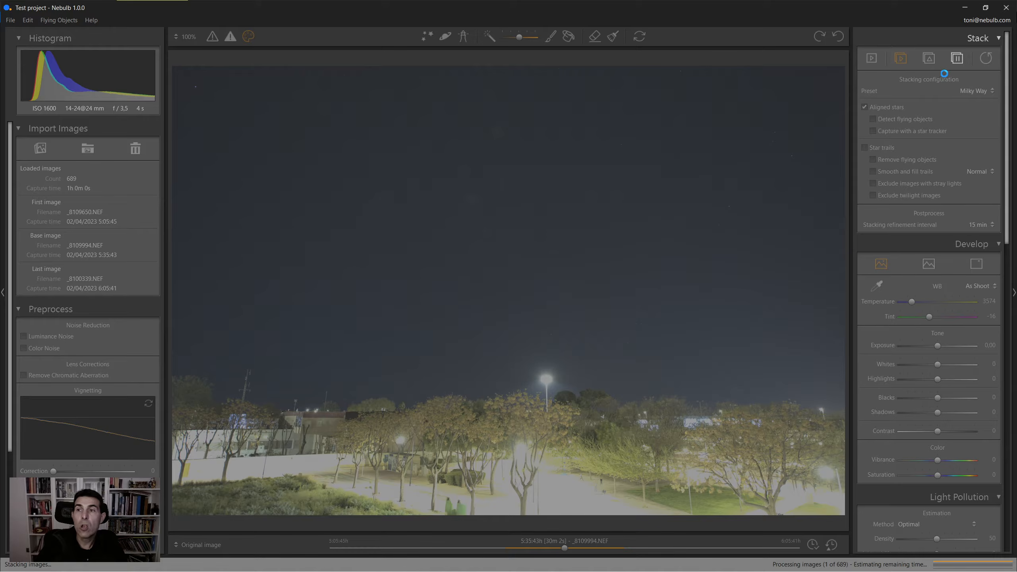
{"action": "left_click", "coordinate": [957, 59]}
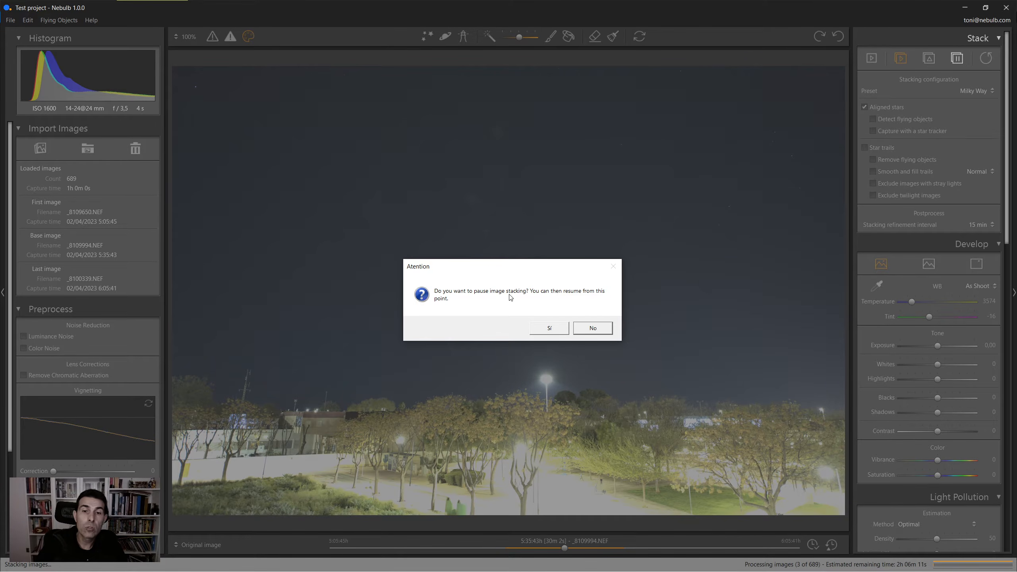
{"action": "left_click", "coordinate": [555, 328]}
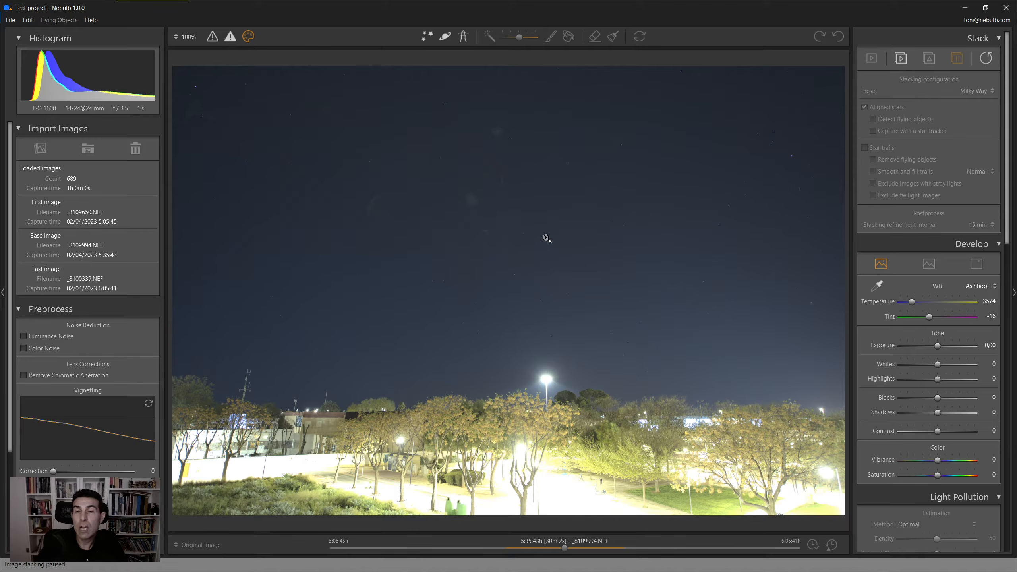
- Open the already stacked project "2023-04-02_VÍA-LÁCTEA_Balcón-casa-Albal_60-min.nbp" from the Test folder
{"action": "left_click", "coordinate": [10, 20]}
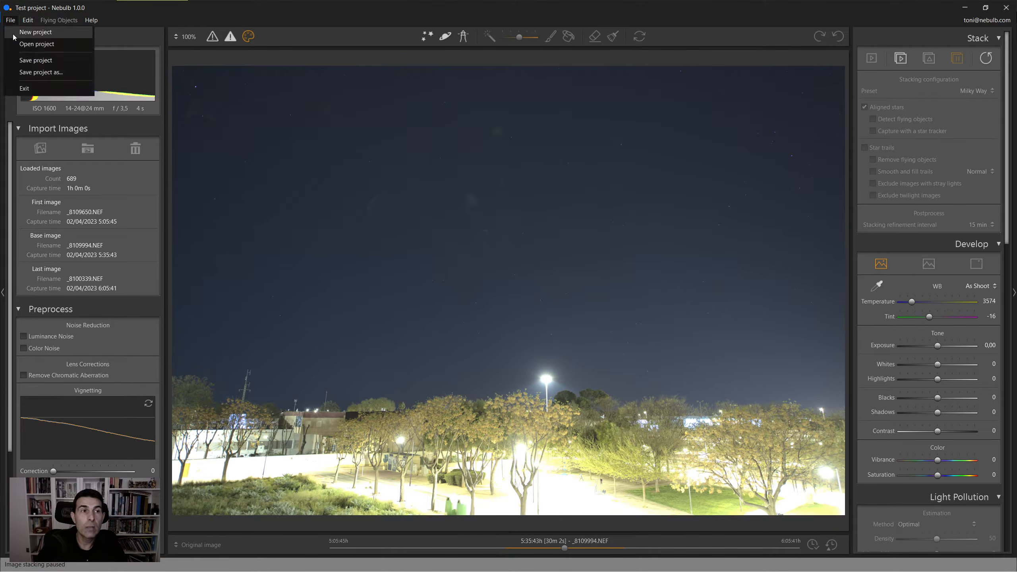
{"action": "left_click", "coordinate": [28, 44]}
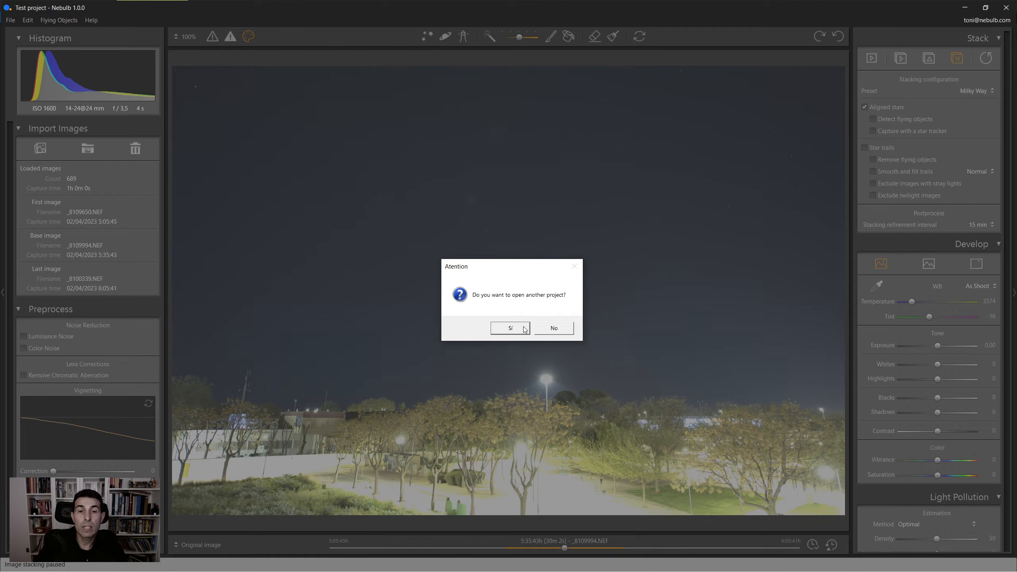
{"action": "left_click", "coordinate": [524, 330]}
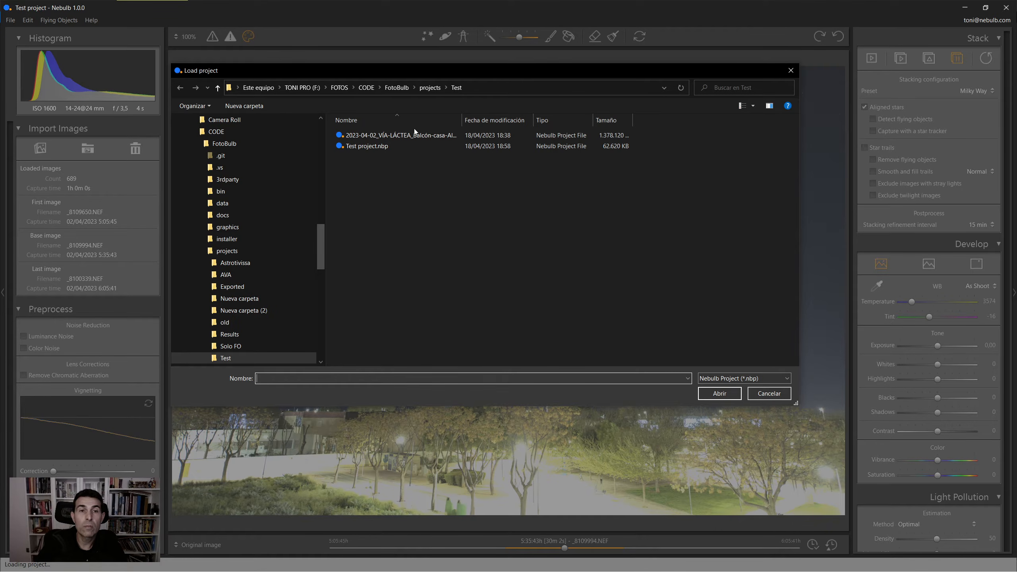
{"action": "left_click_drag", "start_coordinate": [463, 120], "coordinate": [520, 120]}
{"action": "left_click", "coordinate": [465, 136]}
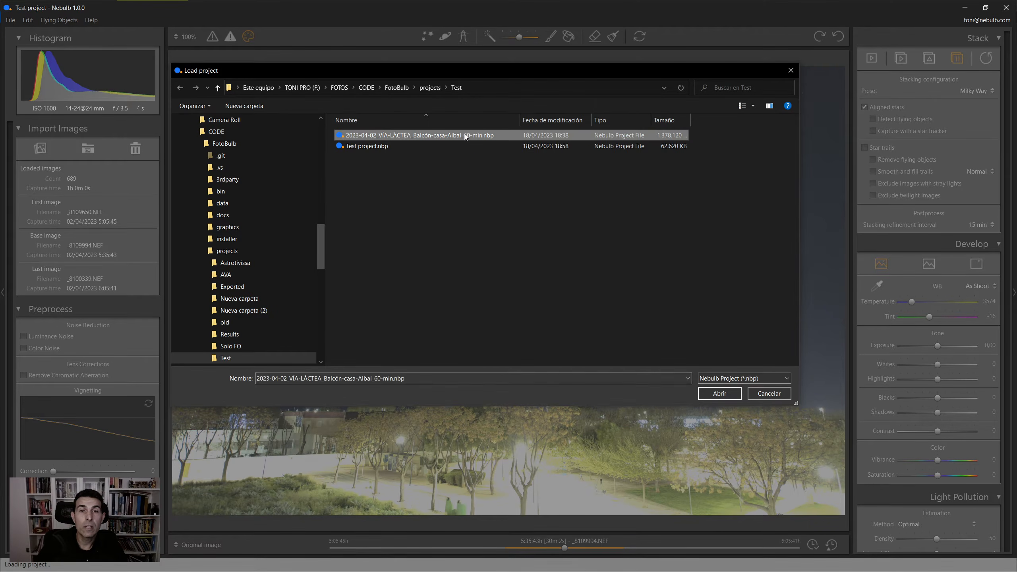
{"action": "double_click", "coordinate": [451, 137]}
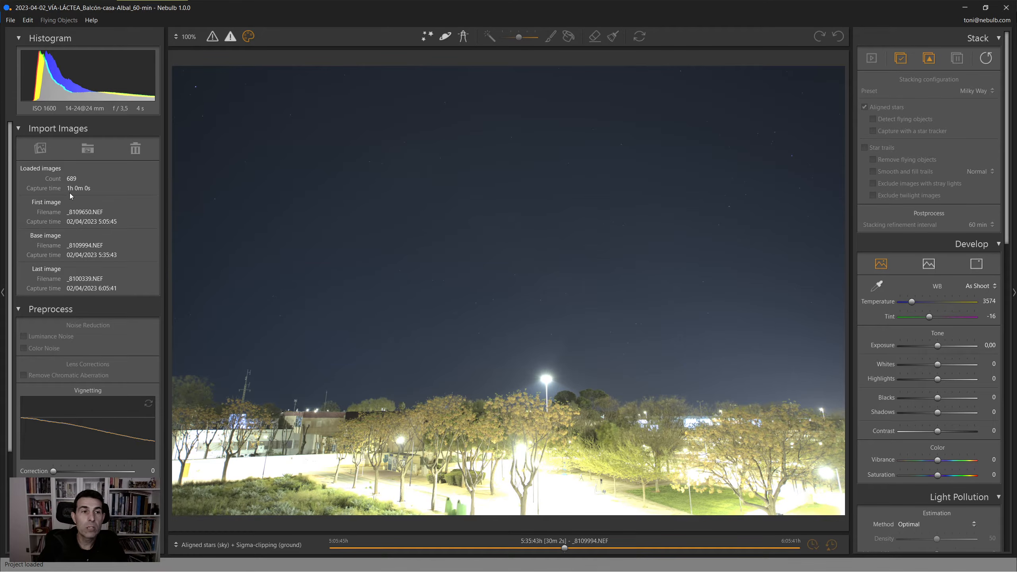
- Review the loaded project's sky mask, result view options and its Stack, Develop, Light Pollution and Flying Objects settings
{"action": "left_click", "coordinate": [428, 37]}
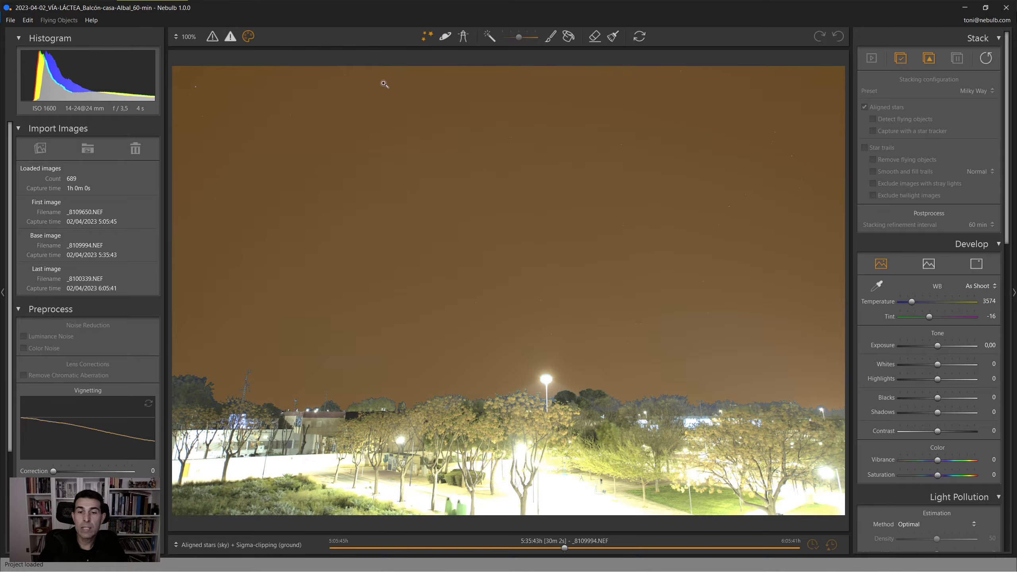
{"action": "left_click", "coordinate": [426, 37]}
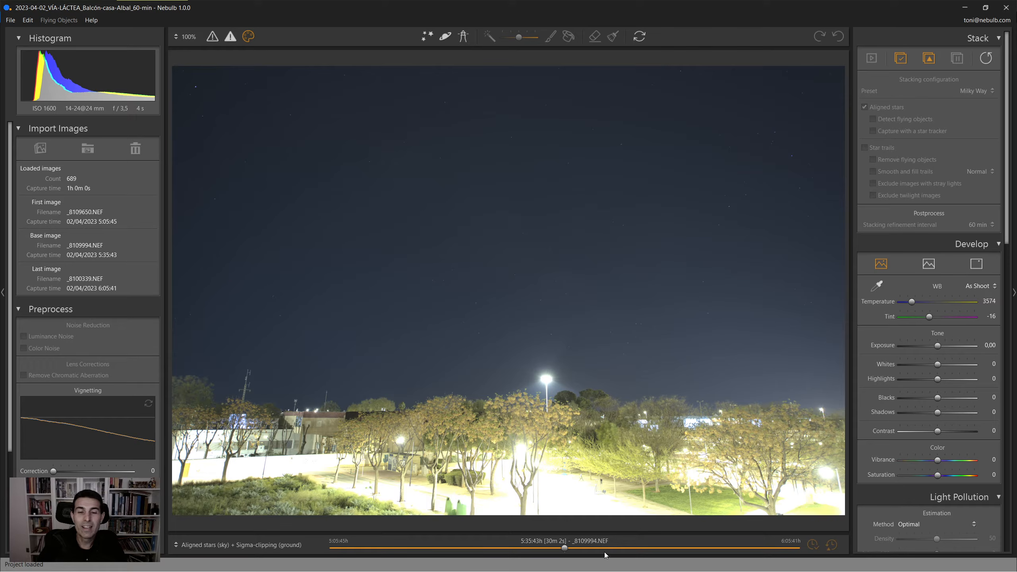
{"action": "left_click", "coordinate": [252, 549]}
{"action": "left_click", "coordinate": [252, 545]}
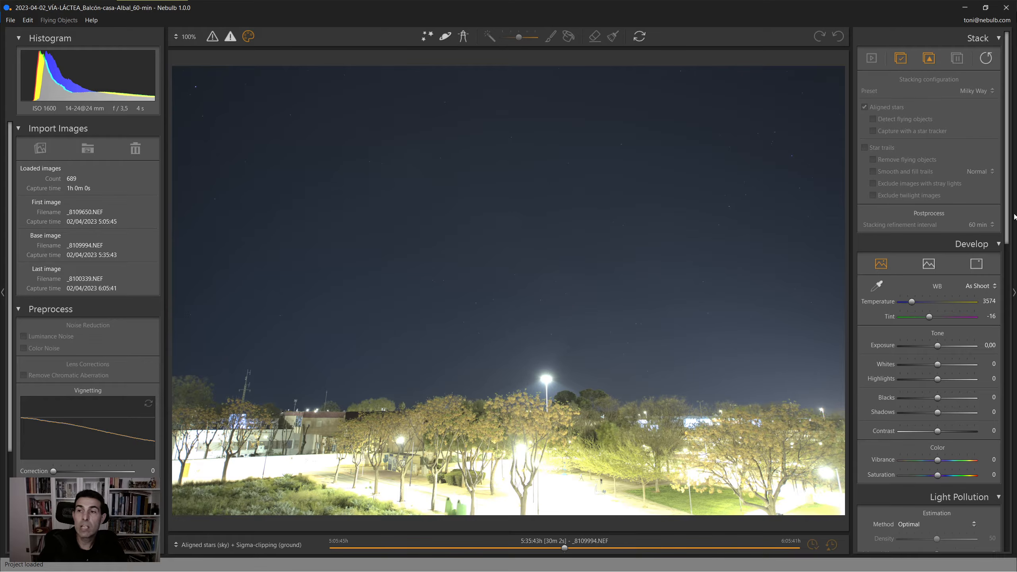
{"action": "left_click_drag", "start_coordinate": [1010, 190], "coordinate": [1015, 397]}
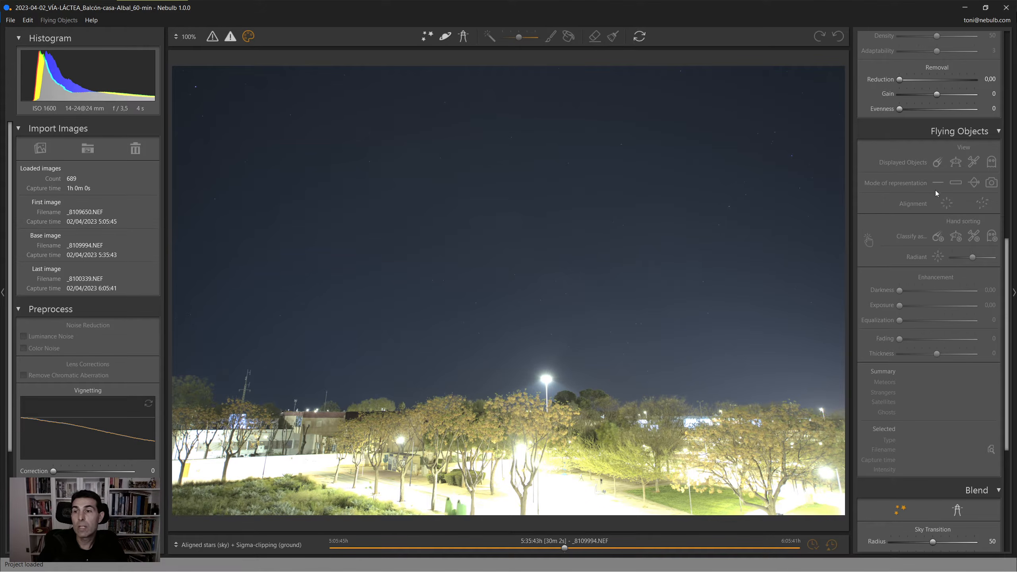
{"action": "scroll", "coordinate": [1000, 280], "scroll_direction": "up", "scroll_amount": 12}
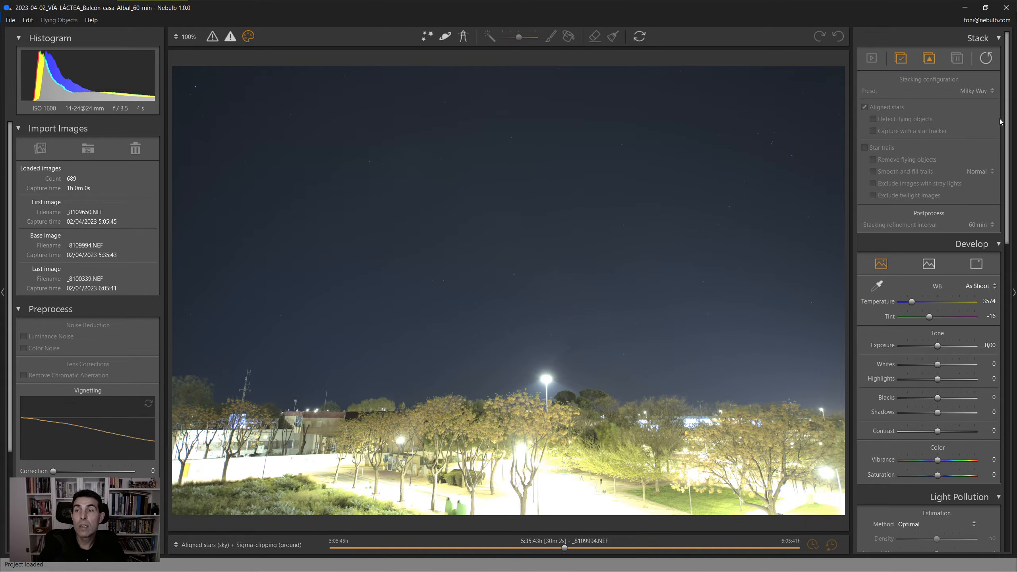
{"action": "scroll", "coordinate": [1000, 122], "scroll_direction": "down", "scroll_amount": 10}
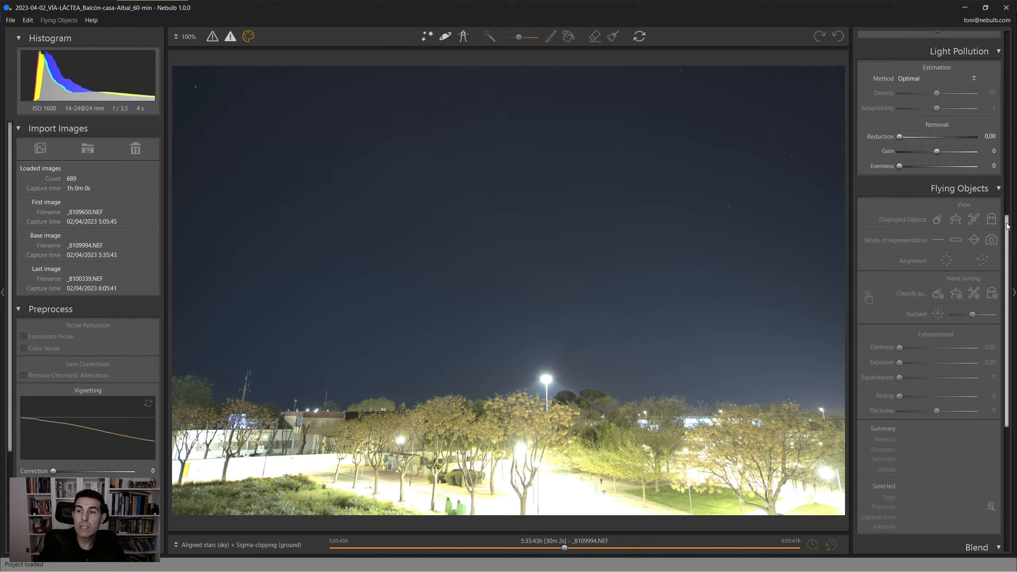
{"action": "left_click_drag", "start_coordinate": [1008, 226], "coordinate": [1009, 37]}
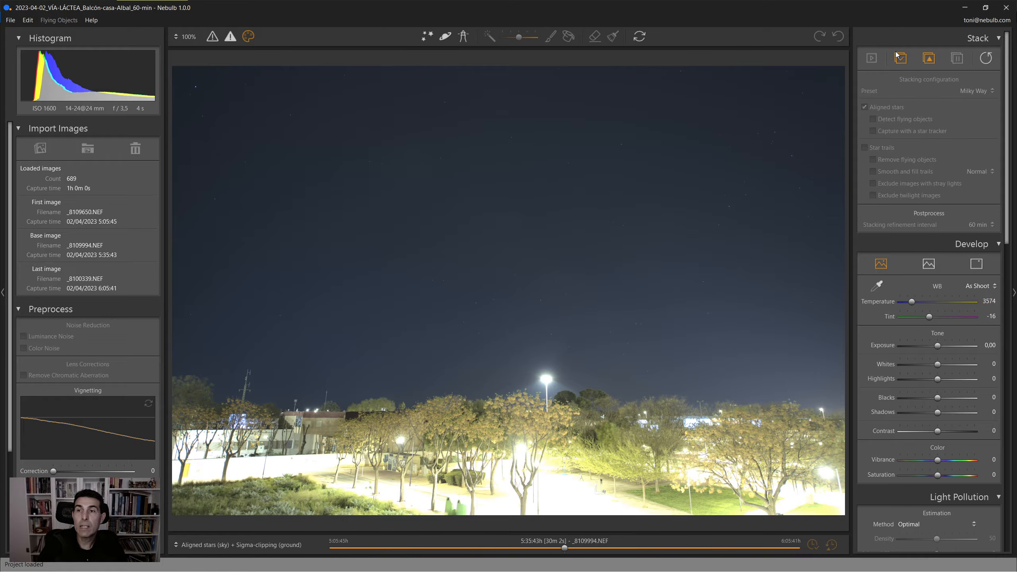
- Display the original image and examine its sky up close for stars and artifacts
{"action": "left_click", "coordinate": [236, 545]}
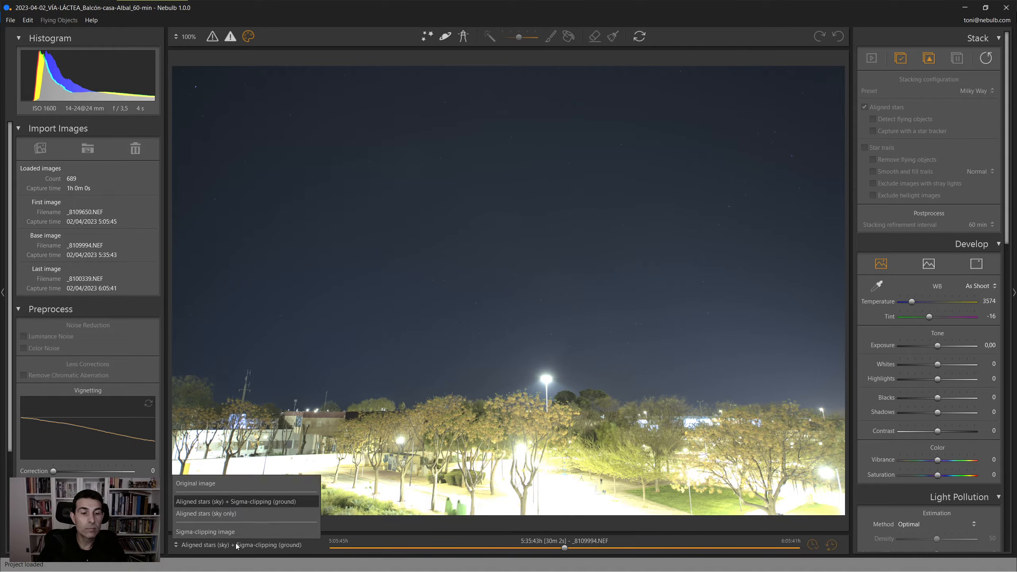
{"action": "left_click", "coordinate": [213, 483]}
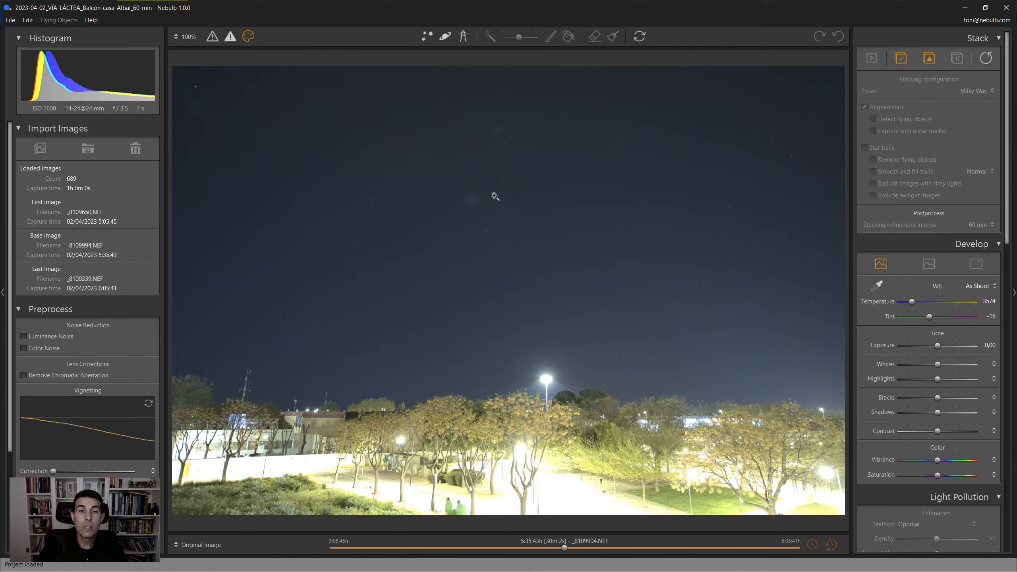
{"action": "left_click", "coordinate": [454, 205]}
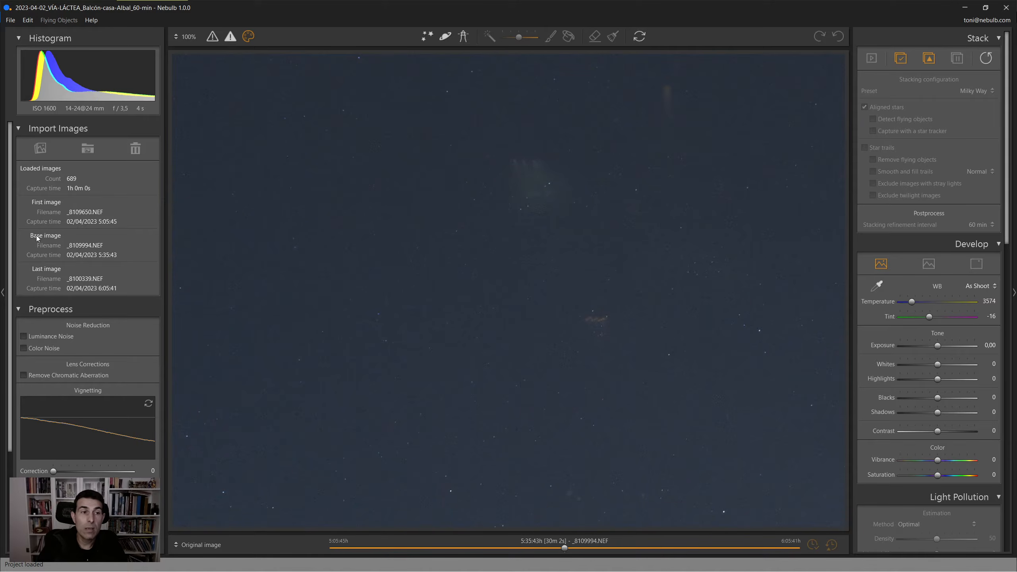
{"action": "left_click_drag", "start_coordinate": [713, 316], "coordinate": [427, 252]}
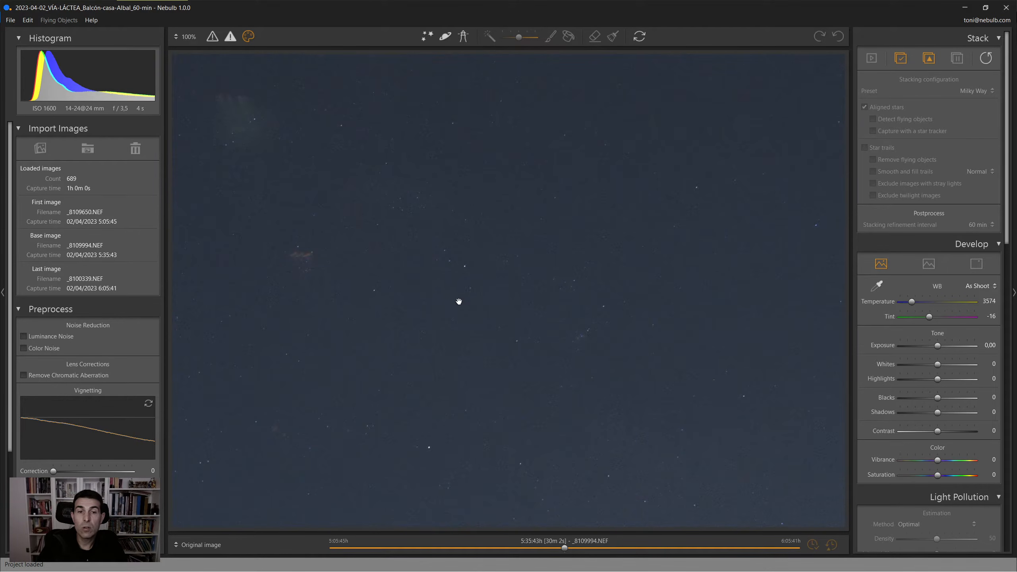
{"action": "left_click_drag", "start_coordinate": [510, 358], "coordinate": [542, 377]}
{"action": "left_click_drag", "start_coordinate": [438, 264], "coordinate": [603, 307]}
{"action": "left_click_drag", "start_coordinate": [405, 277], "coordinate": [649, 286]}
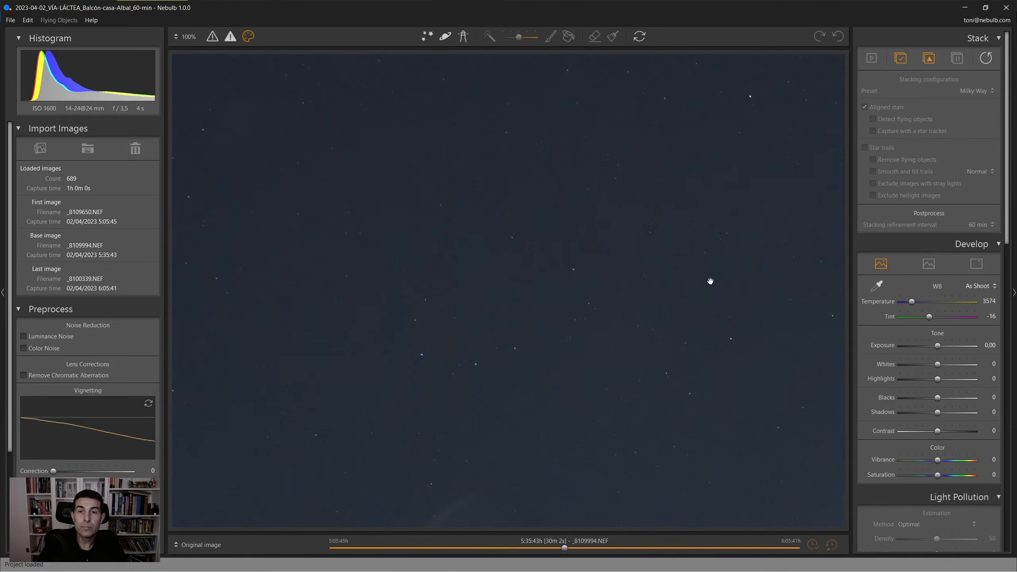
{"action": "left_click", "coordinate": [711, 282]}
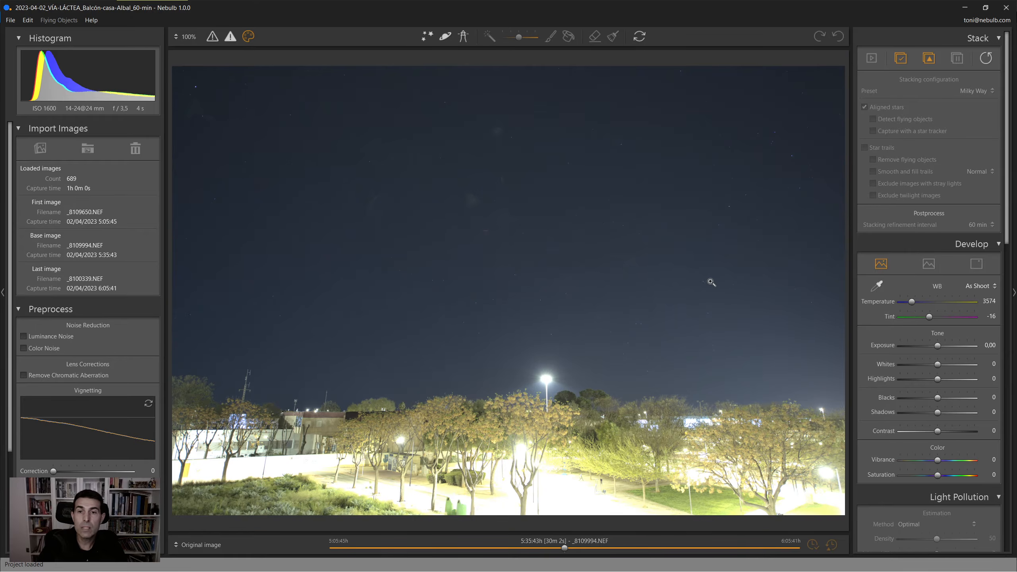
- Compare the "Aligned stars (sky) + Sigma-clipping (ground)" result with the original image, ending on the original
{"action": "left_click", "coordinate": [204, 544]}
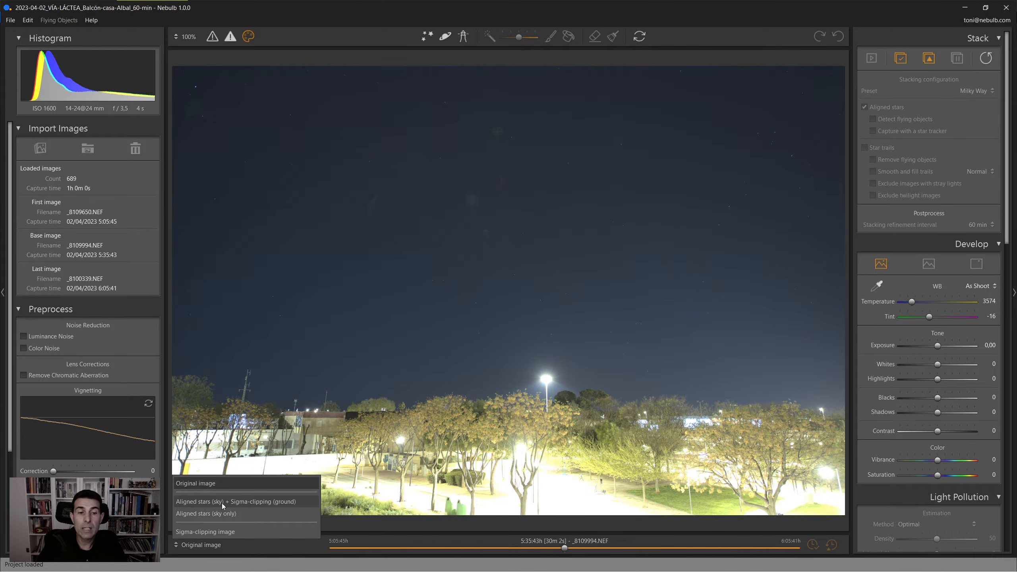
{"action": "left_click", "coordinate": [292, 502]}
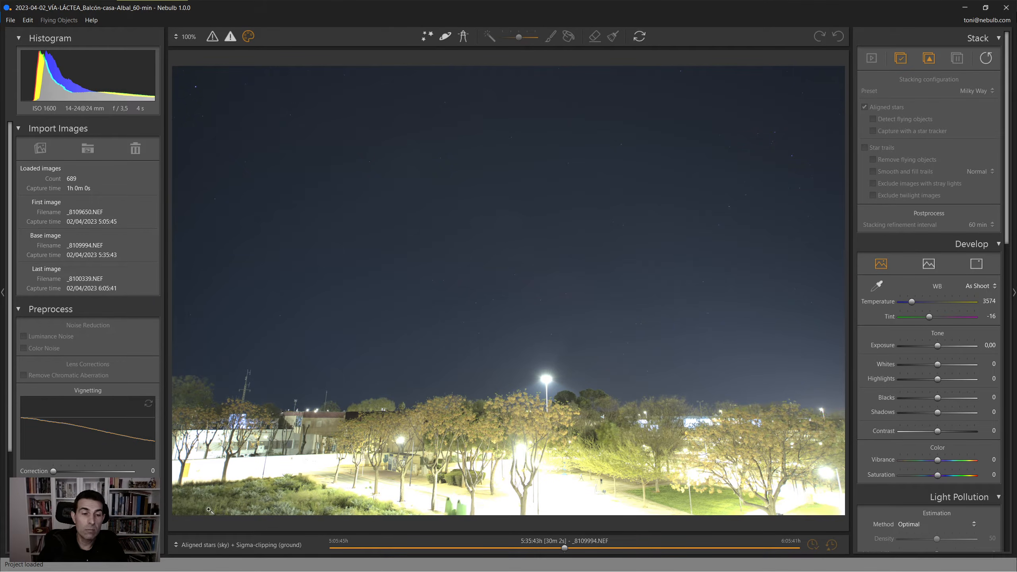
{"action": "left_click", "coordinate": [214, 549]}
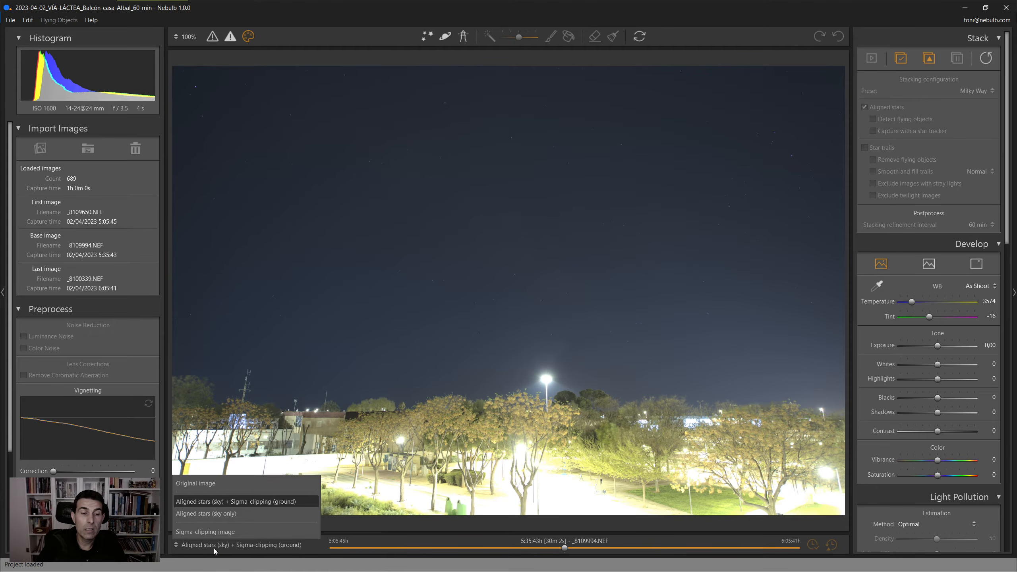
{"action": "left_click", "coordinate": [224, 487]}
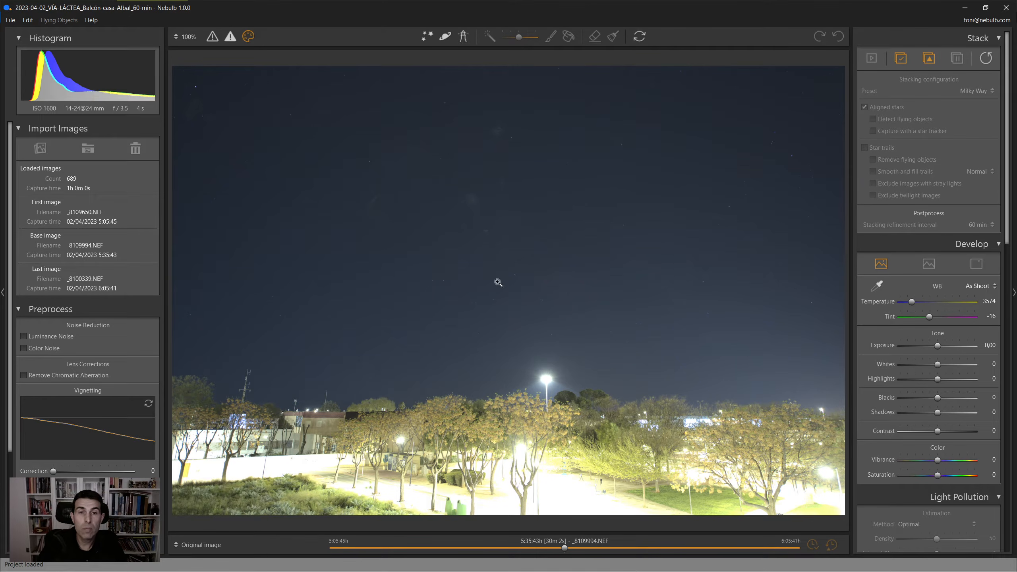
- Display the "Aligned stars (sky) + Sigma-clipping (ground)" result and examine its stars and deep-sky objects up close
{"action": "left_click", "coordinate": [214, 544]}
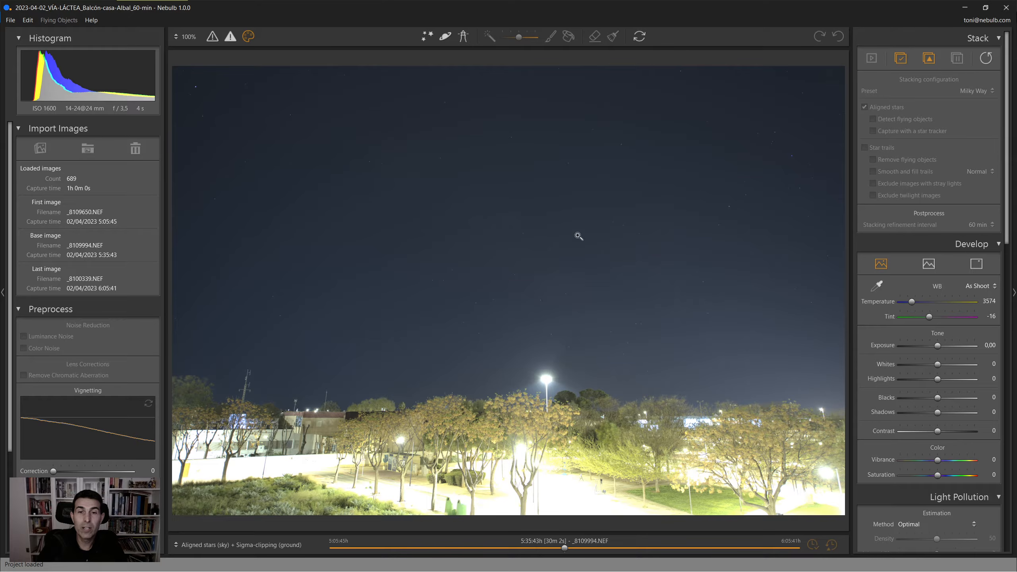
{"action": "left_click", "coordinate": [545, 246]}
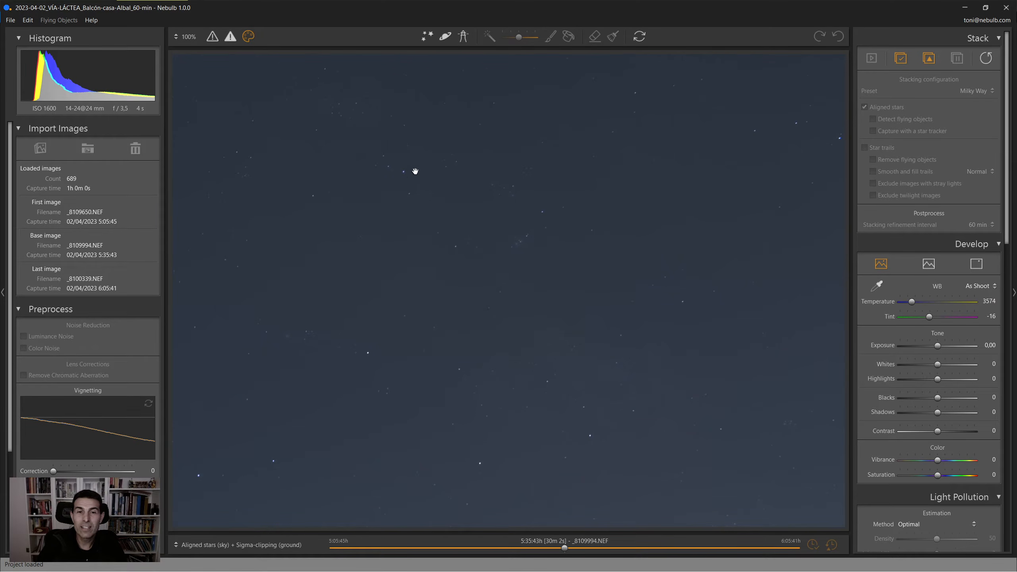
{"action": "left_click_drag", "start_coordinate": [416, 171], "coordinate": [449, 242]}
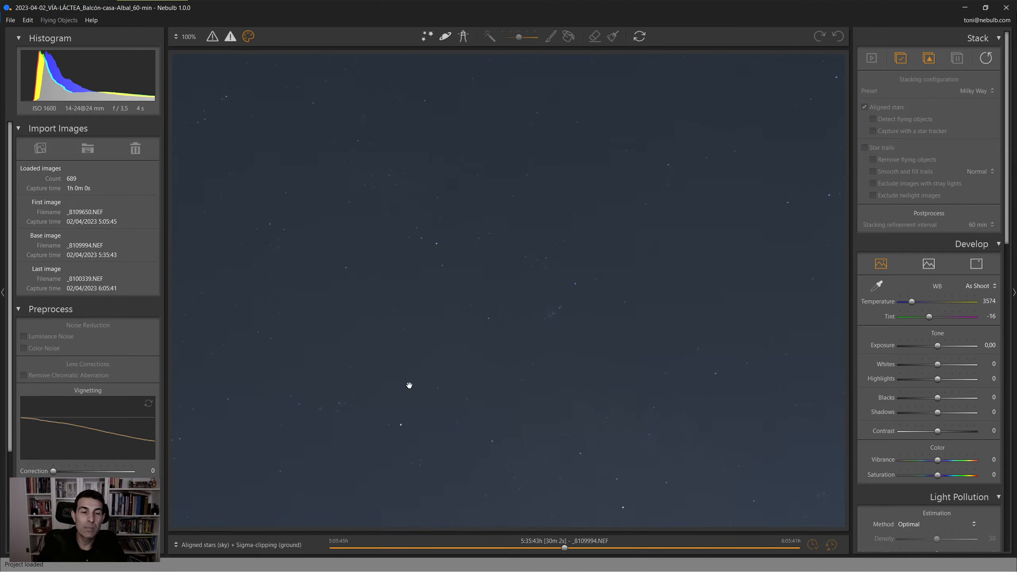
{"action": "left_click", "coordinate": [225, 546]}
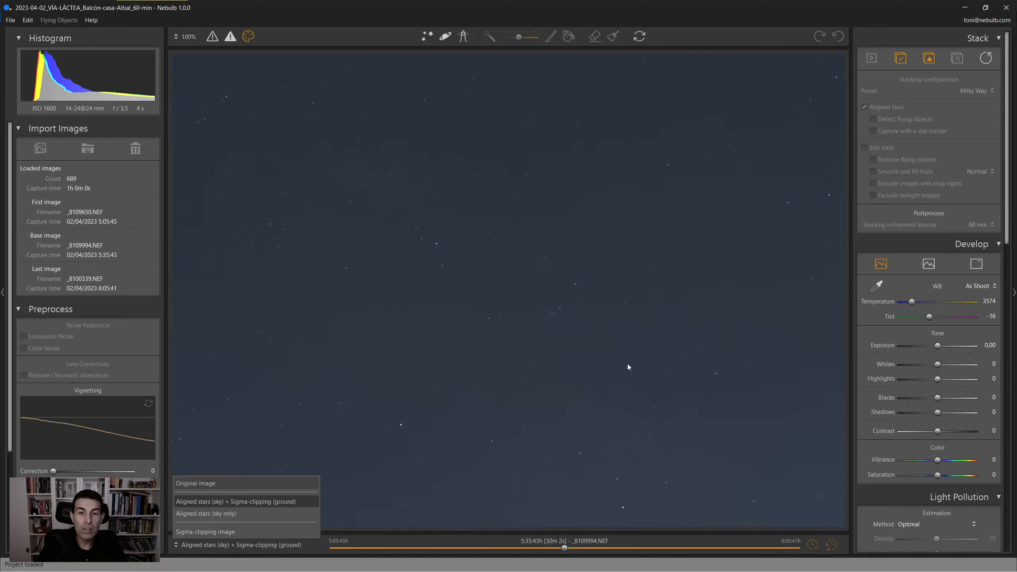
{"action": "left_click", "coordinate": [582, 326]}
{"action": "left_click", "coordinate": [577, 325]}
{"action": "left_click", "coordinate": [552, 288]}
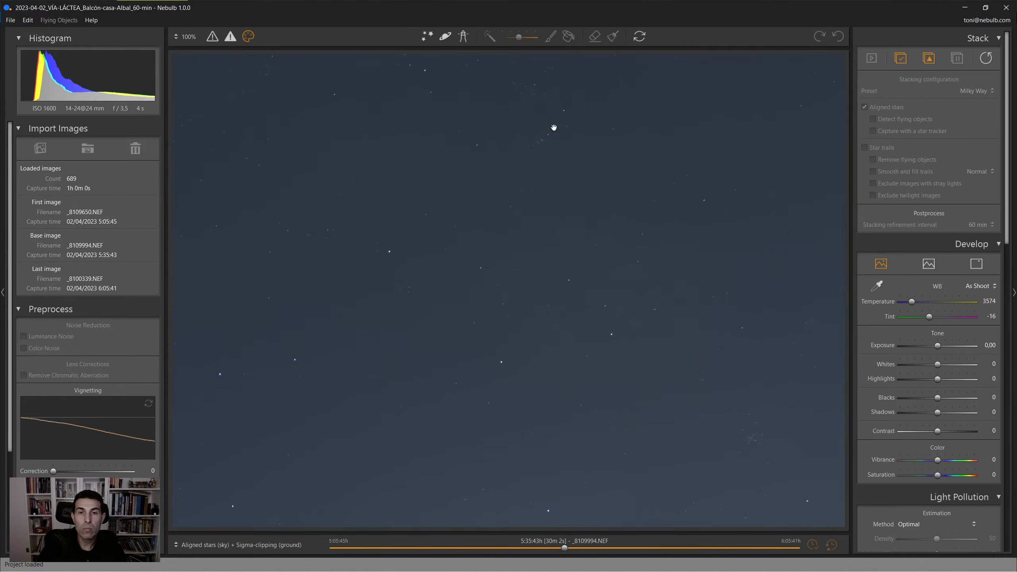
{"action": "scroll", "coordinate": [552, 133], "scroll_direction": "down", "scroll_amount": 5}
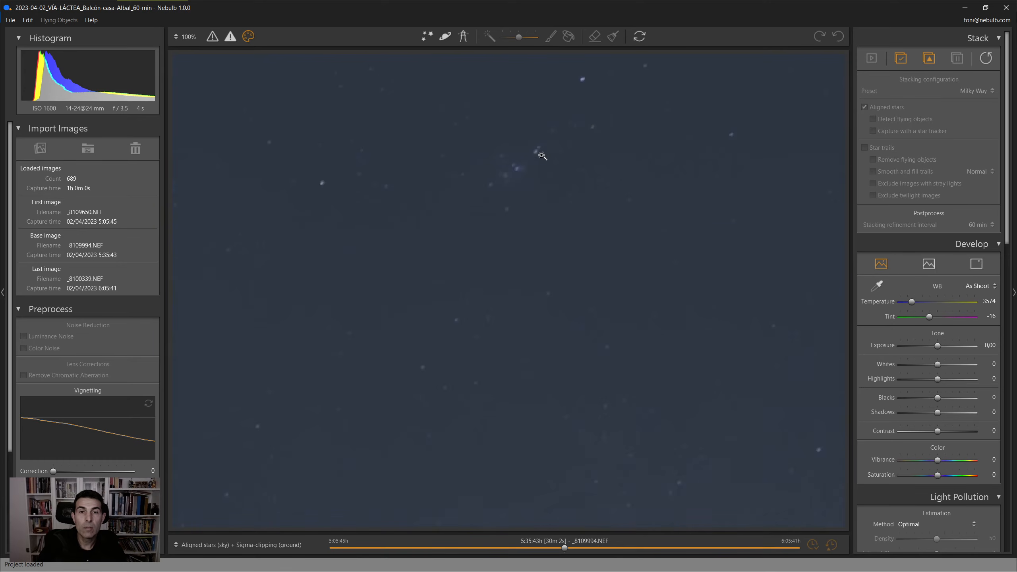
{"action": "left_click_drag", "start_coordinate": [517, 179], "coordinate": [528, 239]}
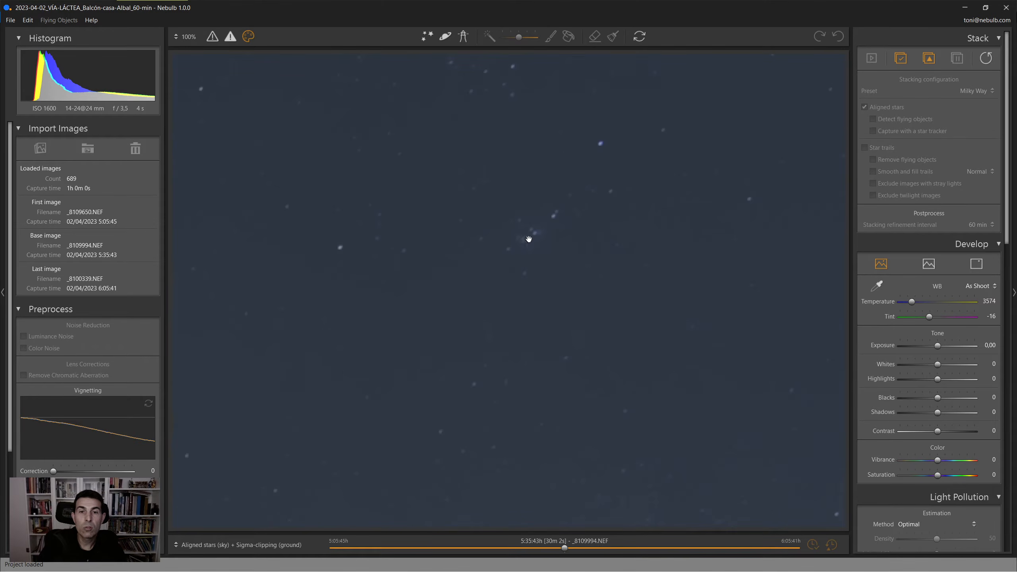
- Compare the same close-up sky region in the original image and the stacked result, ending on the full stacked result
{"action": "left_click", "coordinate": [213, 548]}
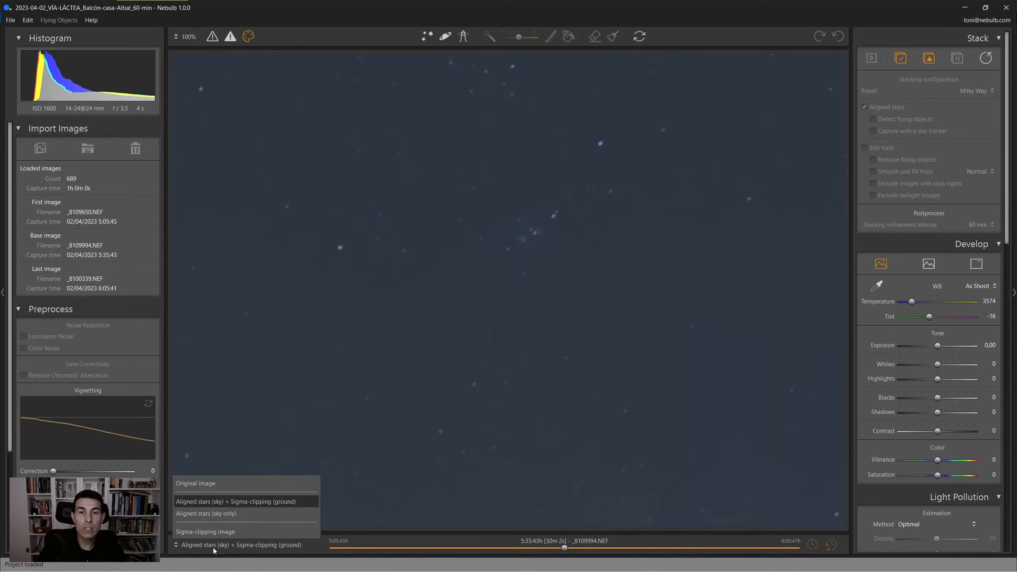
{"action": "left_click", "coordinate": [214, 484]}
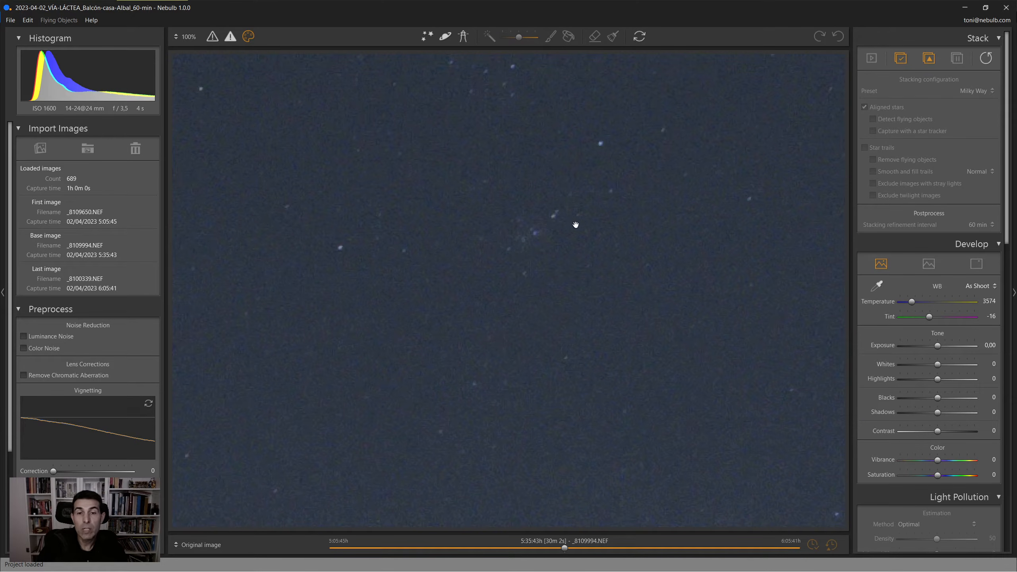
{"action": "left_click_drag", "start_coordinate": [534, 241], "coordinate": [565, 287]}
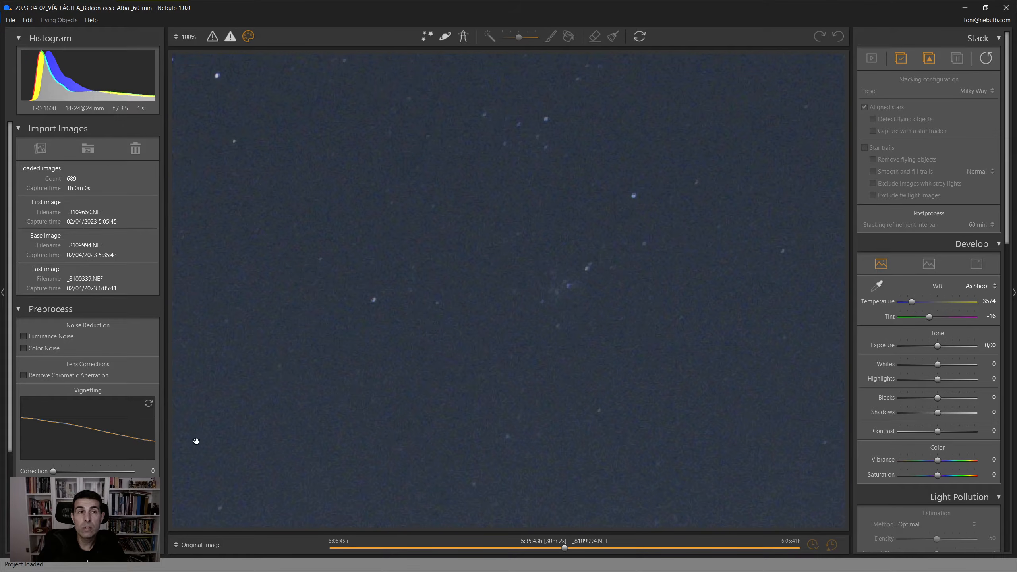
{"action": "left_click", "coordinate": [182, 546]}
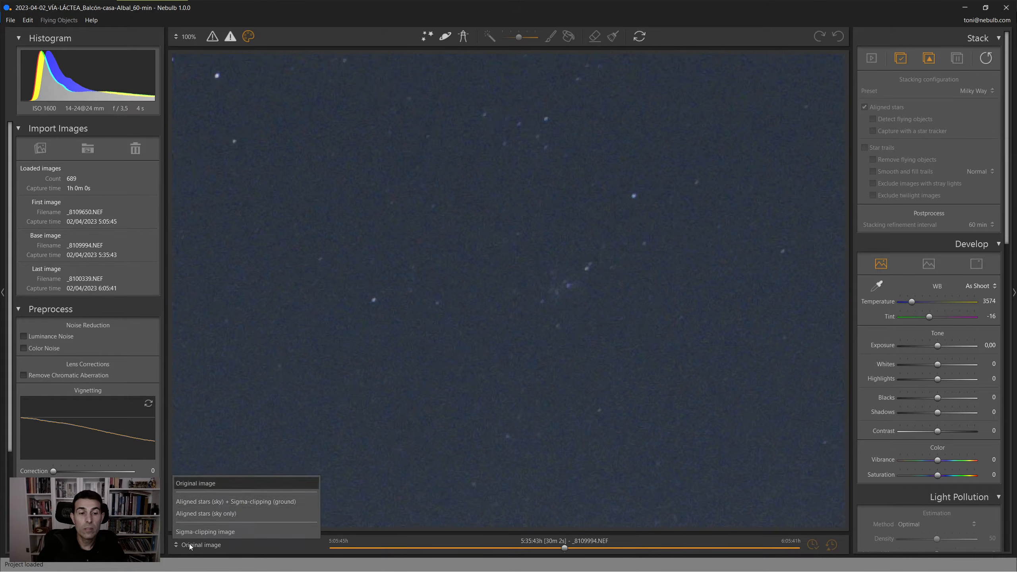
{"action": "left_click", "coordinate": [212, 505]}
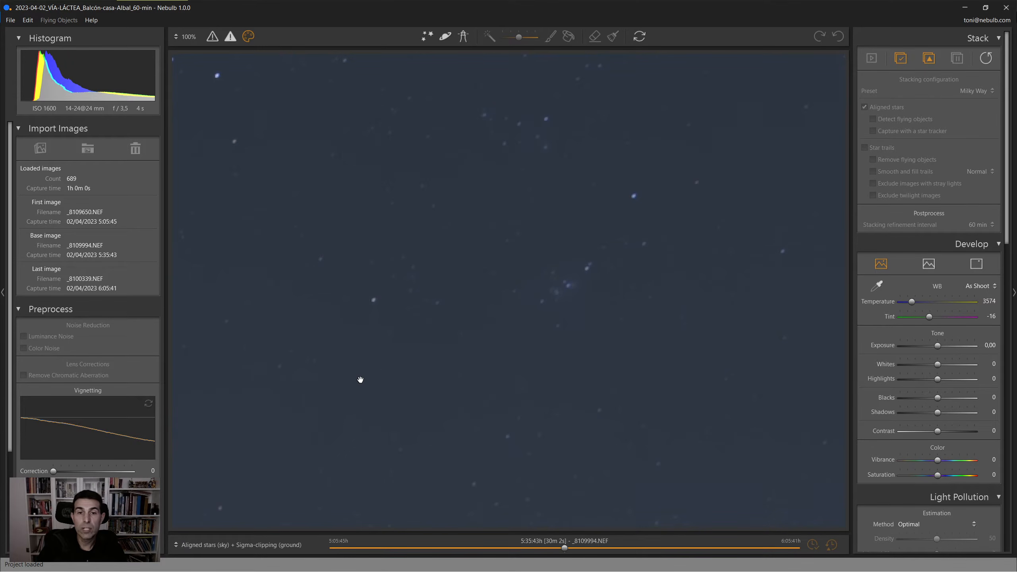
{"action": "left_click", "coordinate": [565, 290]}
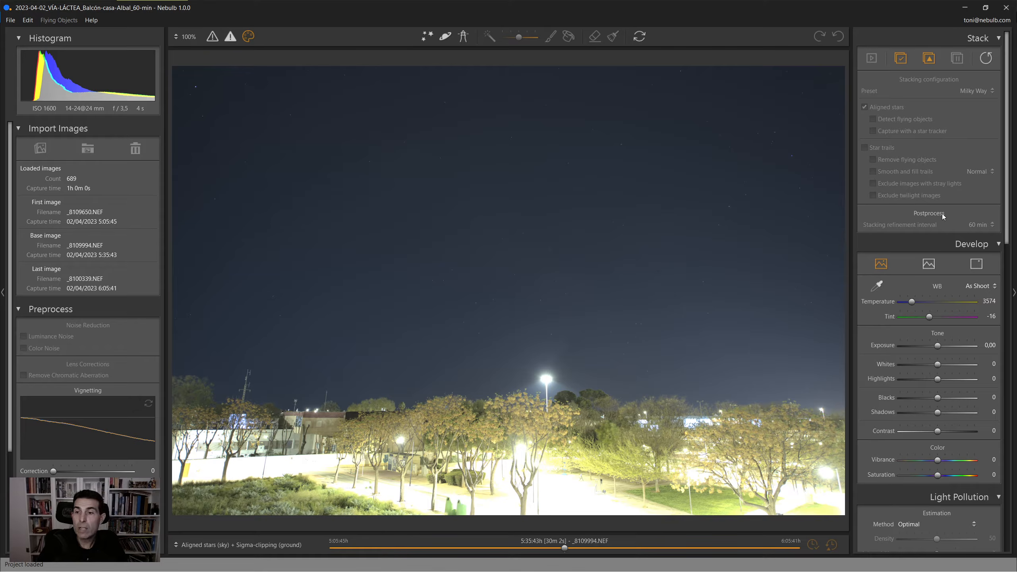
- Set the light pollution removal to a Reduction of 2,09 and a Gain of +53
{"action": "scroll", "coordinate": [942, 213], "scroll_direction": "down", "scroll_amount": 4}
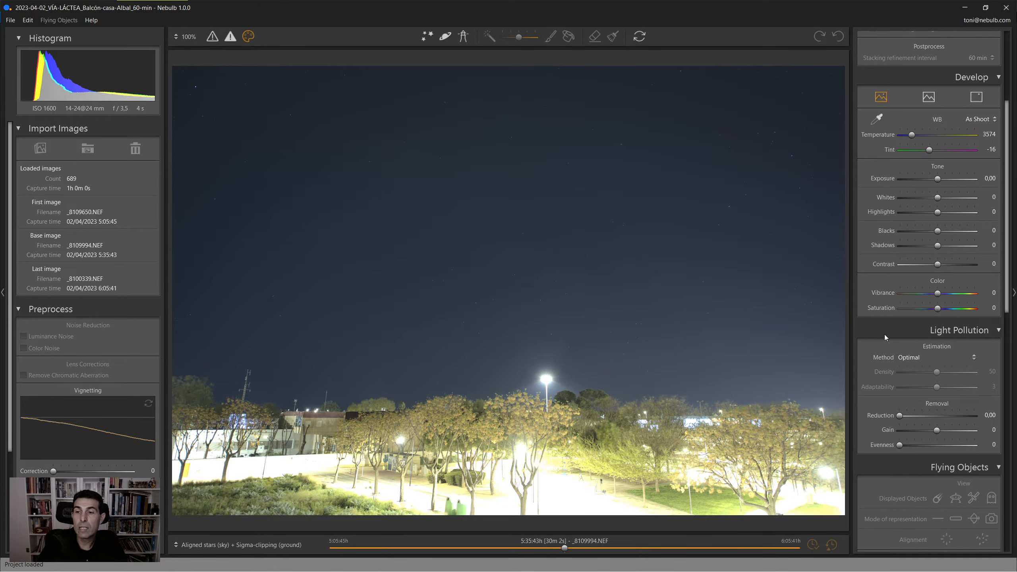
{"action": "scroll", "coordinate": [937, 390], "scroll_direction": "down", "scroll_amount": 2}
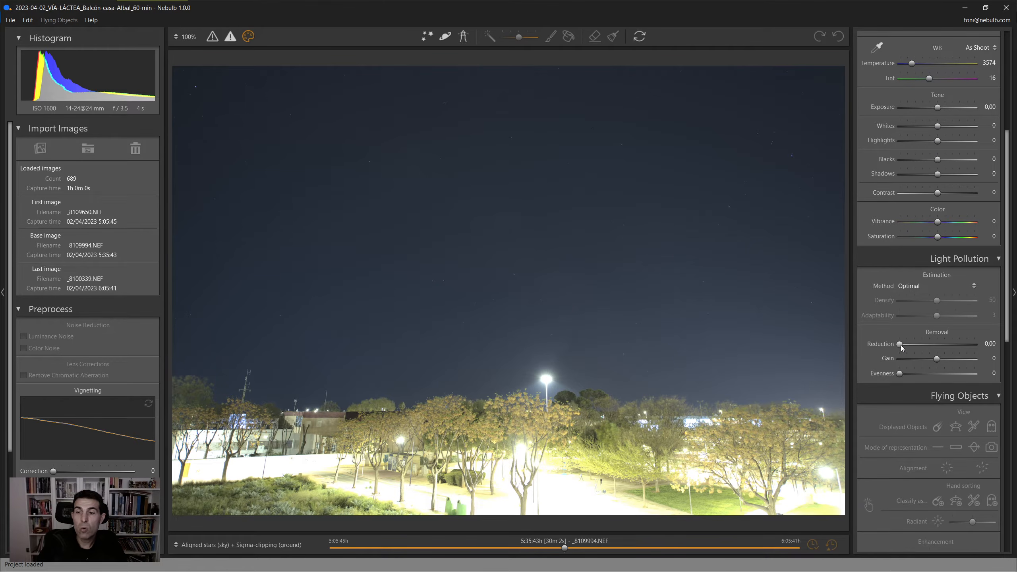
{"action": "left_click_drag", "start_coordinate": [901, 345], "coordinate": [914, 345]}
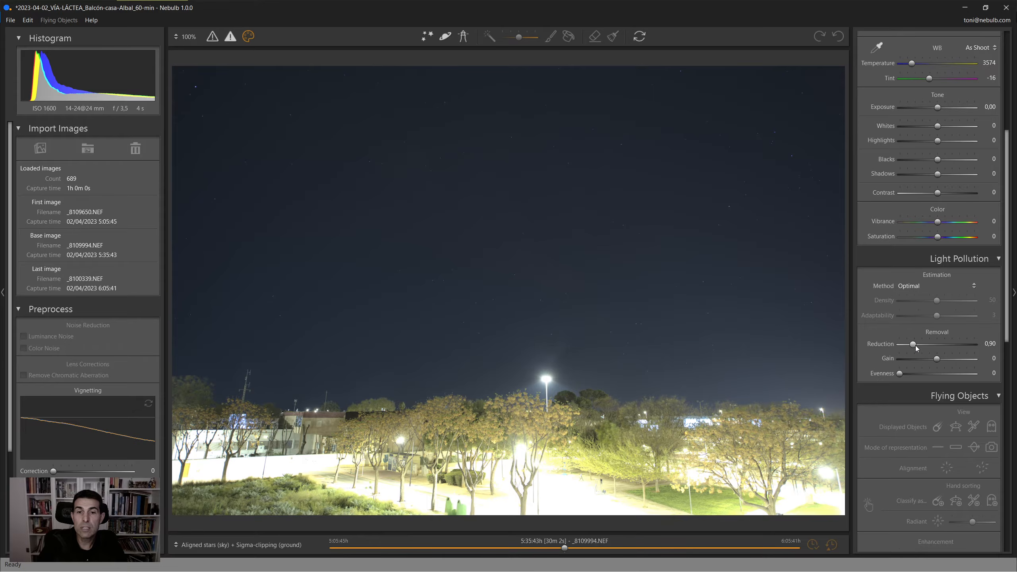
{"action": "left_click_drag", "start_coordinate": [916, 345], "coordinate": [932, 346]}
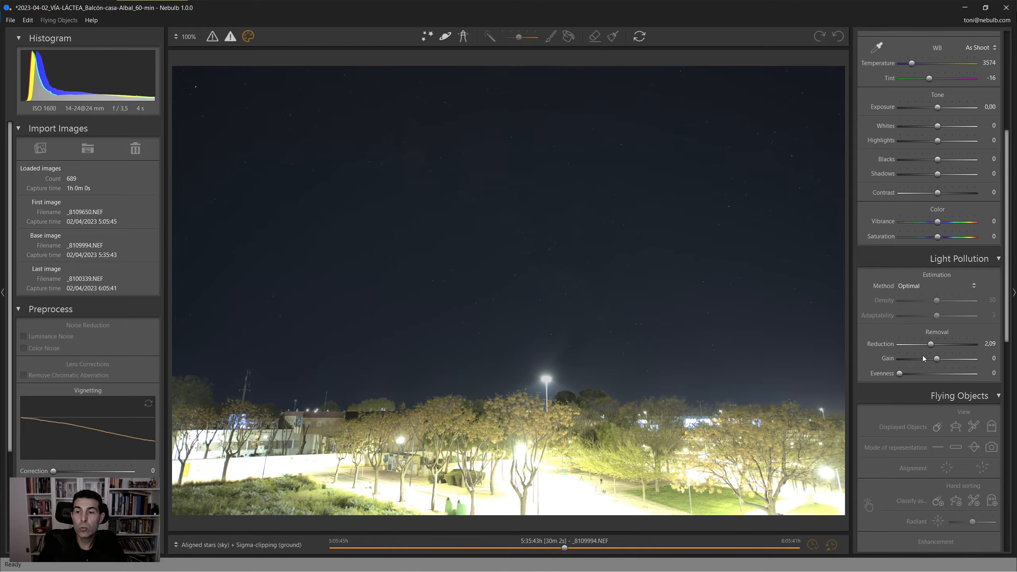
{"action": "left_click", "coordinate": [947, 359]}
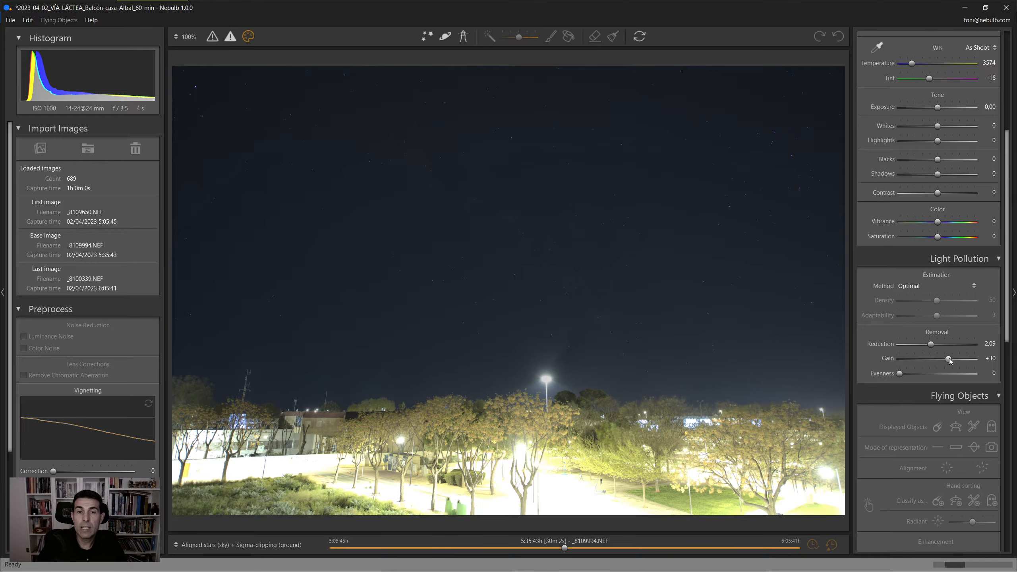
{"action": "left_click_drag", "start_coordinate": [949, 358], "coordinate": [950, 358]}
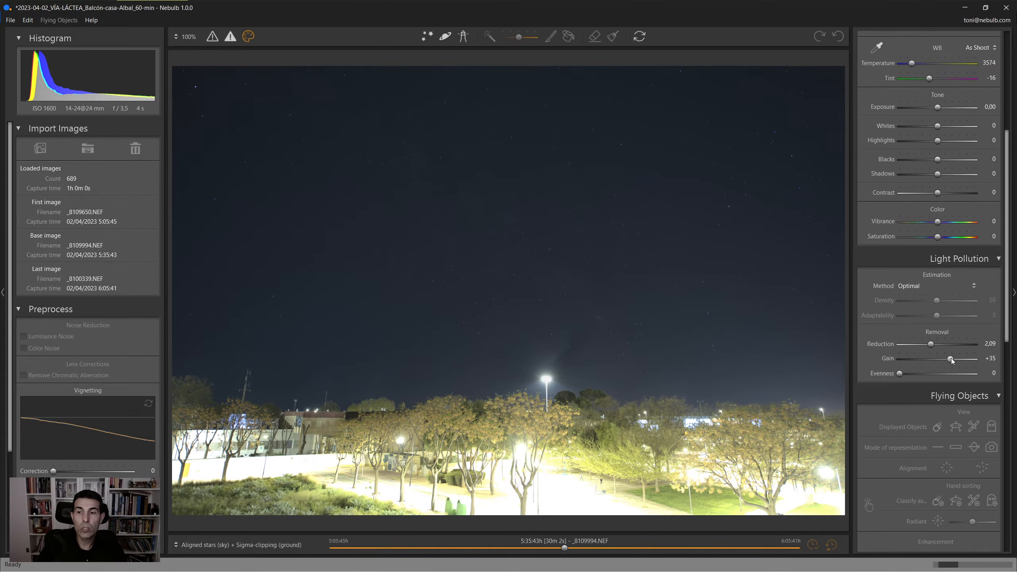
{"action": "left_click_drag", "start_coordinate": [953, 358], "coordinate": [956, 360]}
{"action": "left_click_drag", "start_coordinate": [956, 360], "coordinate": [958, 359]}
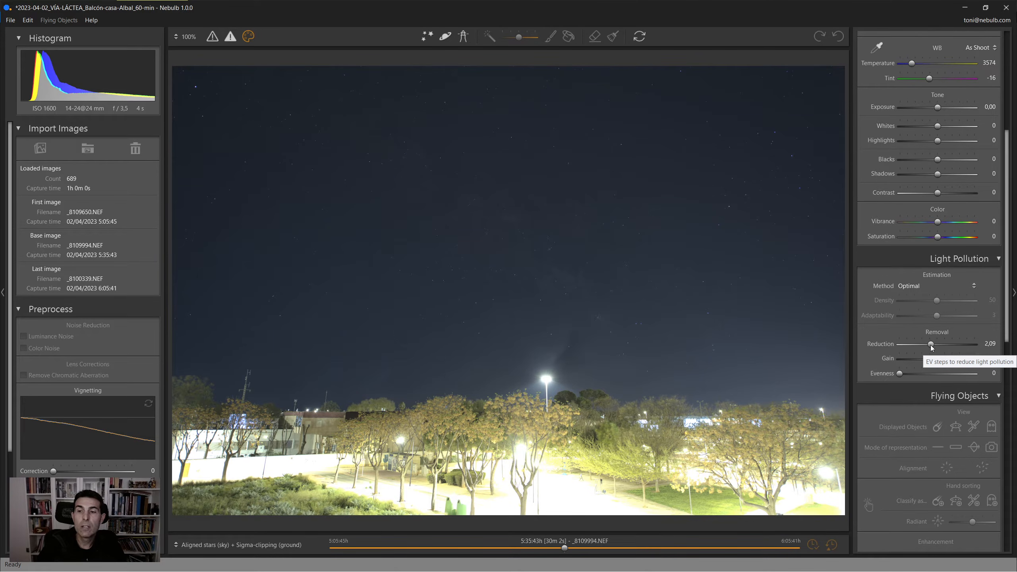
- Examine the Milky Way region up close to judge the light pollution removal with the increased gain
{"action": "left_click", "coordinate": [557, 272]}
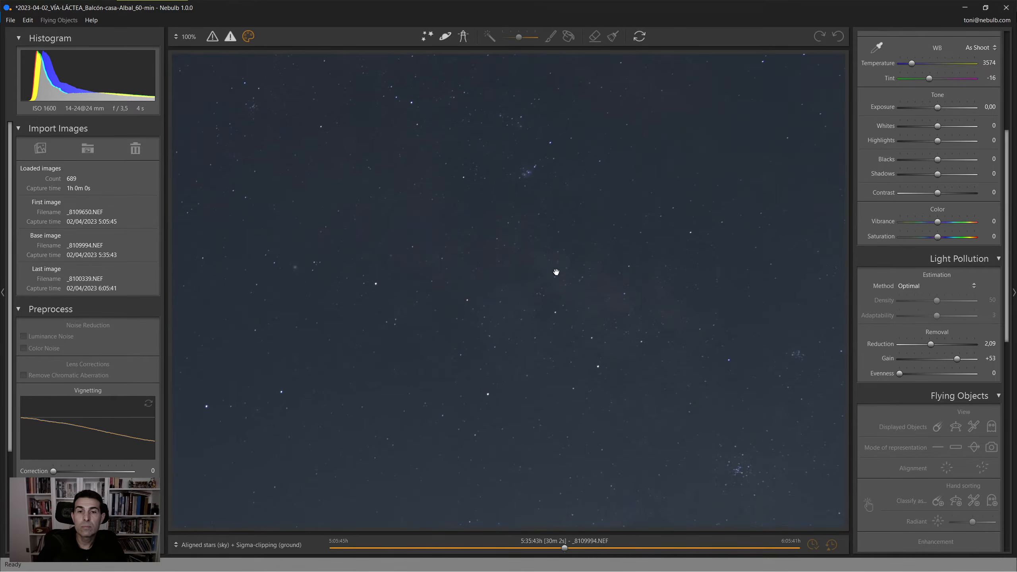
{"action": "left_click_drag", "start_coordinate": [555, 275], "coordinate": [560, 318]}
{"action": "left_click_drag", "start_coordinate": [629, 373], "coordinate": [573, 398]}
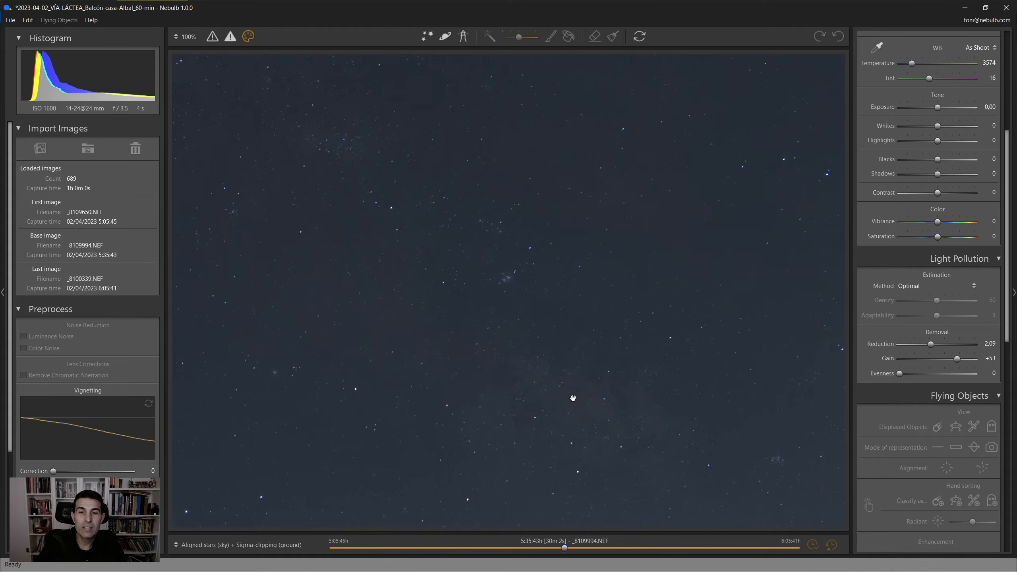
{"action": "left_click", "coordinate": [518, 283]}
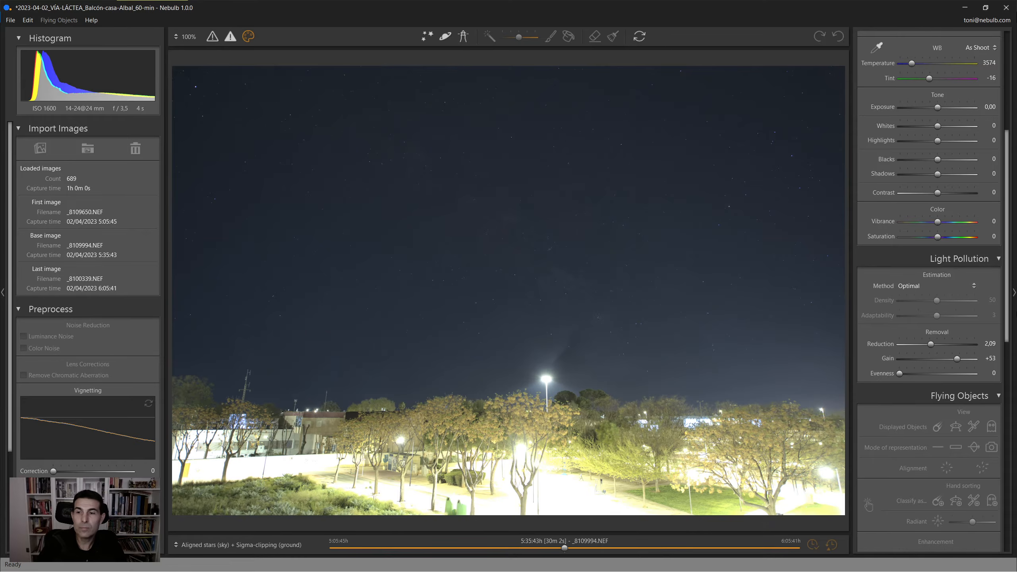
- Set the light pollution Reduction to 2,96 and check the Milky Way region up close
{"action": "left_click_drag", "start_coordinate": [931, 345], "coordinate": [945, 345]}
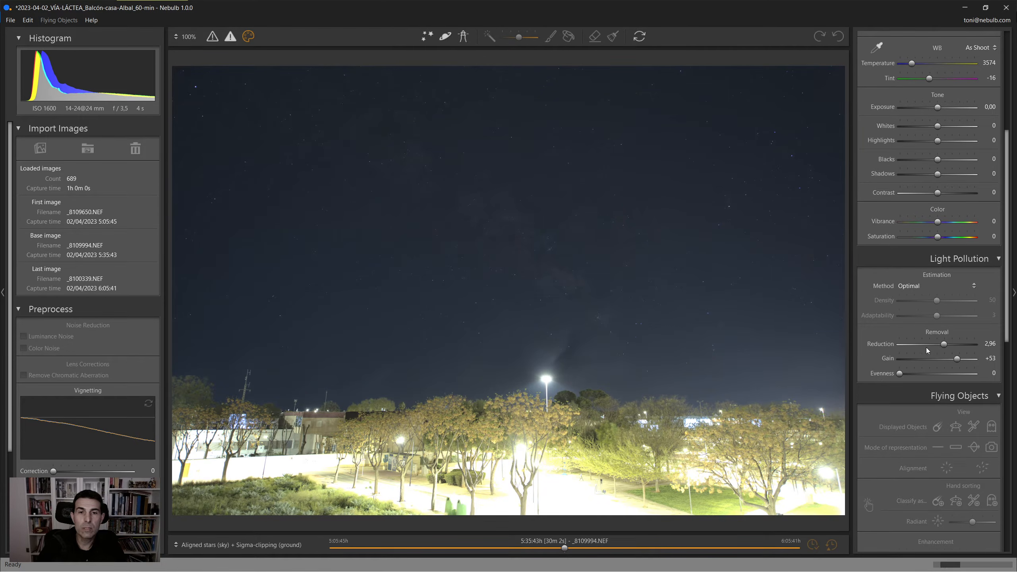
{"action": "left_click", "coordinate": [574, 268]}
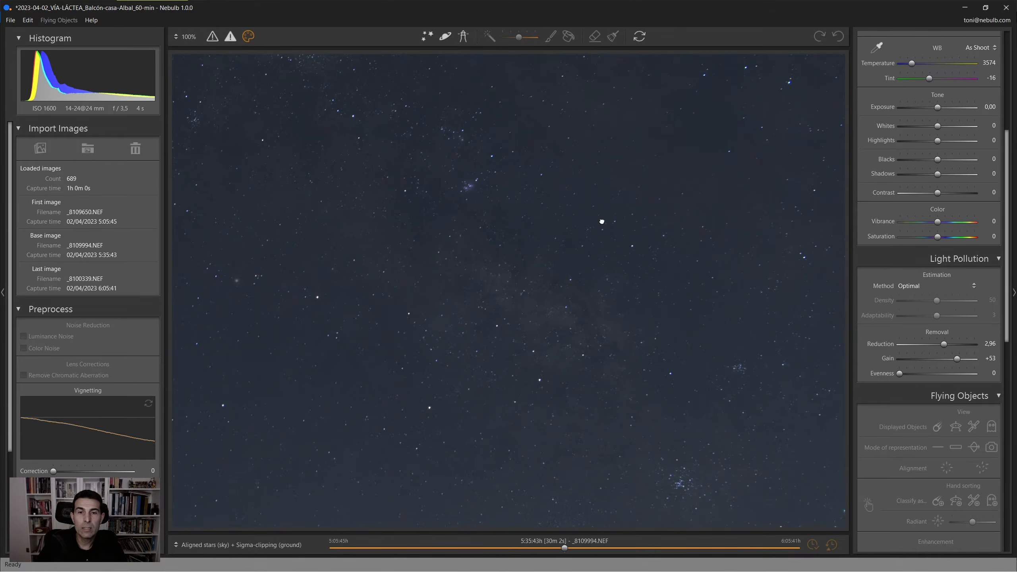
{"action": "left_click_drag", "start_coordinate": [601, 221], "coordinate": [530, 281]}
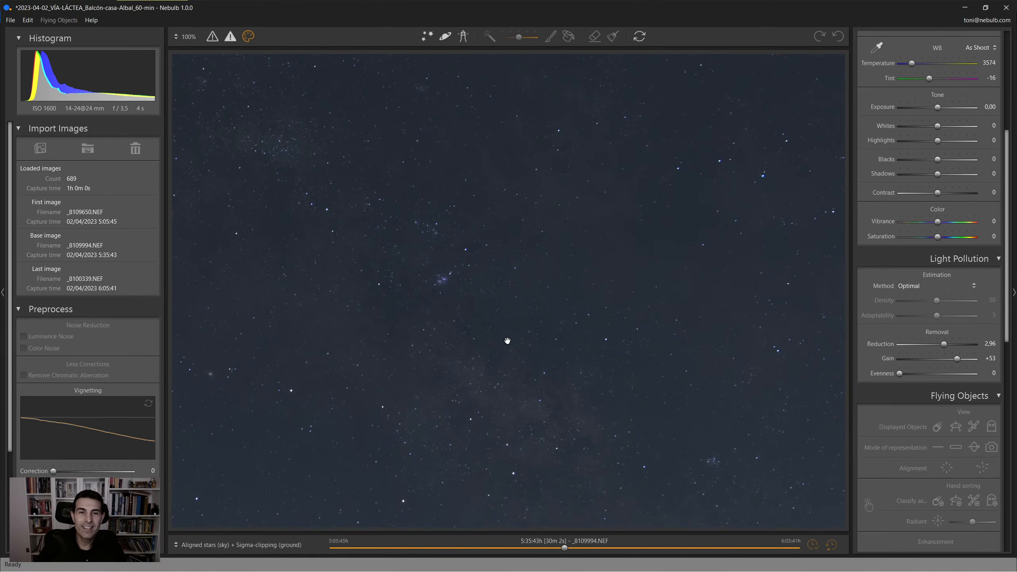
{"action": "left_click", "coordinate": [563, 367]}
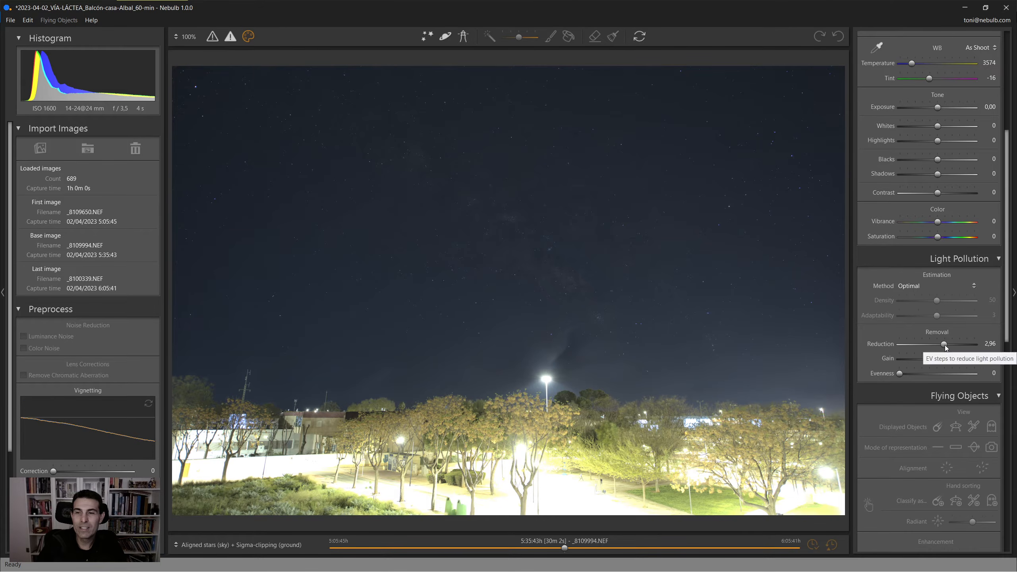
- Set the light pollution Reduction to 4,02 and inspect the star clusters and Milky Way up close
{"action": "left_click_drag", "start_coordinate": [945, 344], "coordinate": [961, 344]}
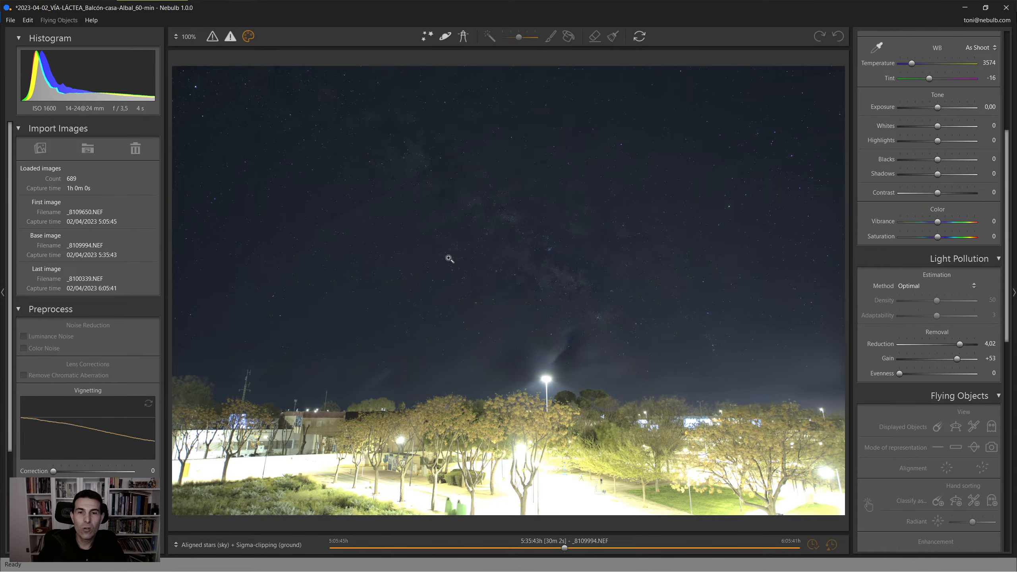
{"action": "left_click", "coordinate": [552, 268]}
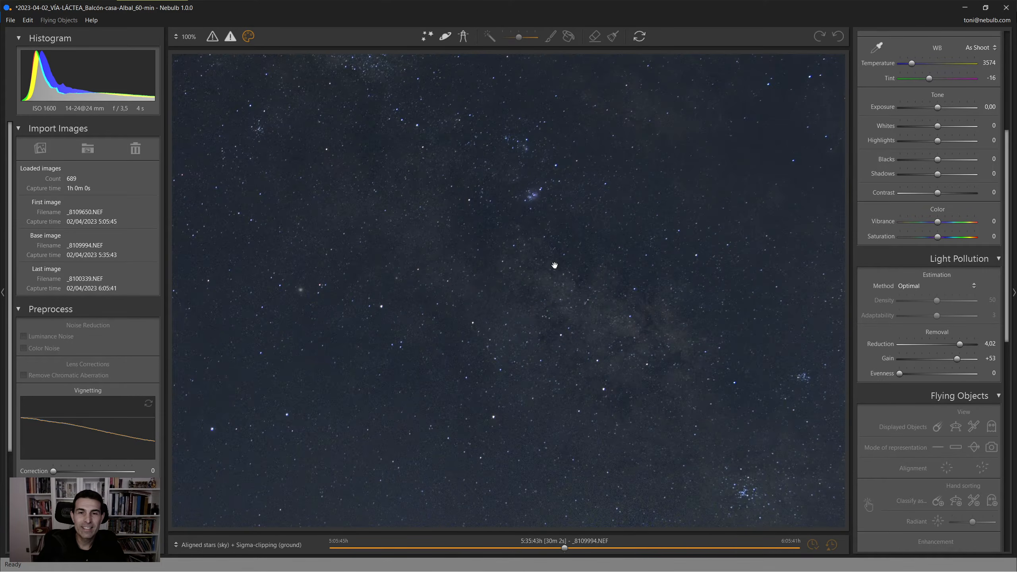
{"action": "left_click_drag", "start_coordinate": [634, 240], "coordinate": [586, 305]}
{"action": "left_click_drag", "start_coordinate": [573, 366], "coordinate": [528, 334]}
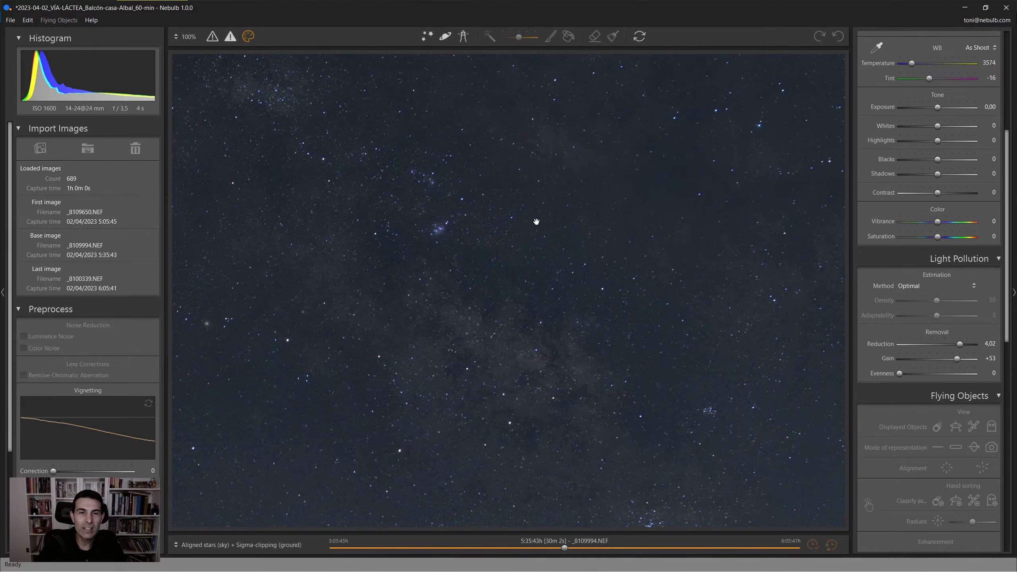
{"action": "left_click_drag", "start_coordinate": [537, 222], "coordinate": [504, 301]}
{"action": "left_click", "coordinate": [475, 307]}
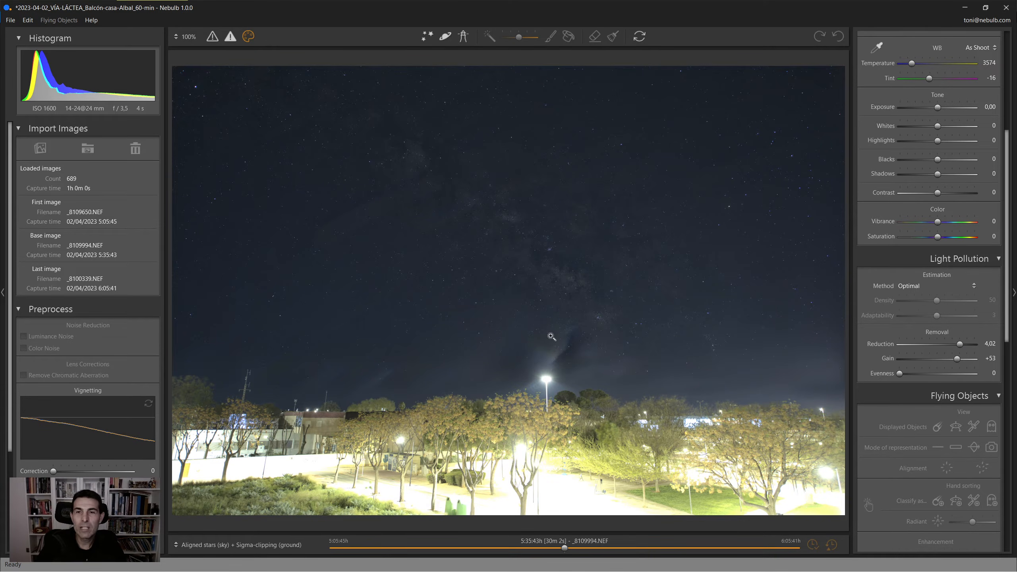
- Inspect the sky around the tall streetlamp and the trees and park on the ground up close for artifacts
{"action": "left_click", "coordinate": [547, 378]}
{"action": "left_click_drag", "start_coordinate": [567, 442], "coordinate": [574, 277]}
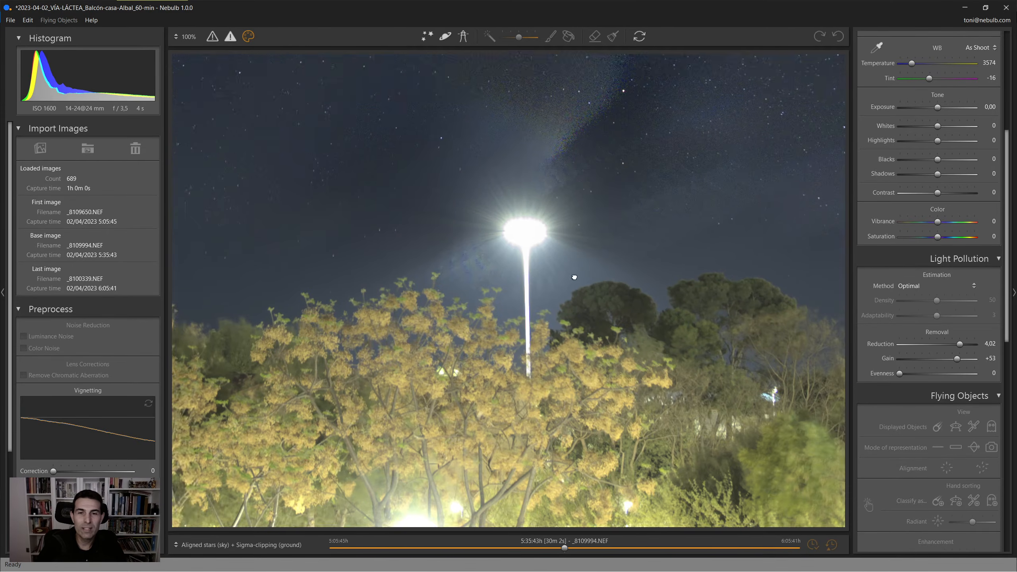
{"action": "left_click_drag", "start_coordinate": [669, 413], "coordinate": [584, 337]}
{"action": "left_click_drag", "start_coordinate": [673, 435], "coordinate": [580, 383]}
{"action": "left_click_drag", "start_coordinate": [663, 396], "coordinate": [477, 319]}
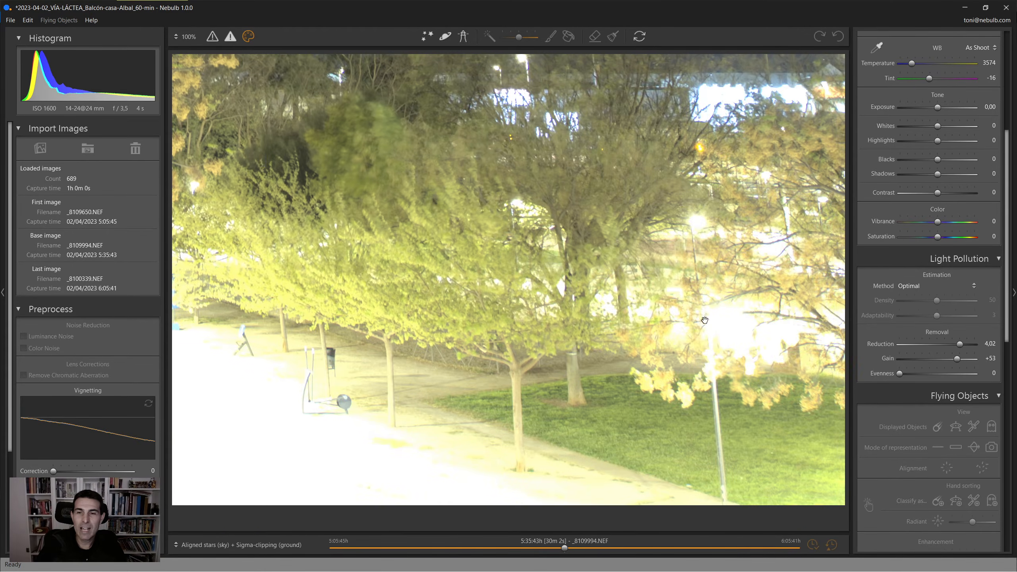
{"action": "left_click", "coordinate": [443, 246]}
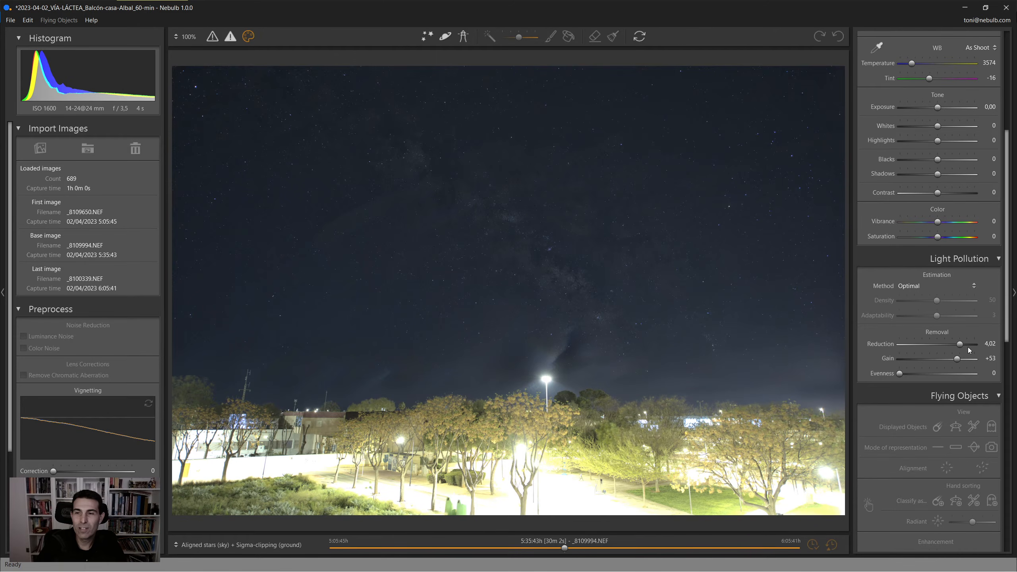
- Raise the light pollution Reduction to 5,00
{"action": "left_click_drag", "start_coordinate": [961, 344], "coordinate": [984, 347]}
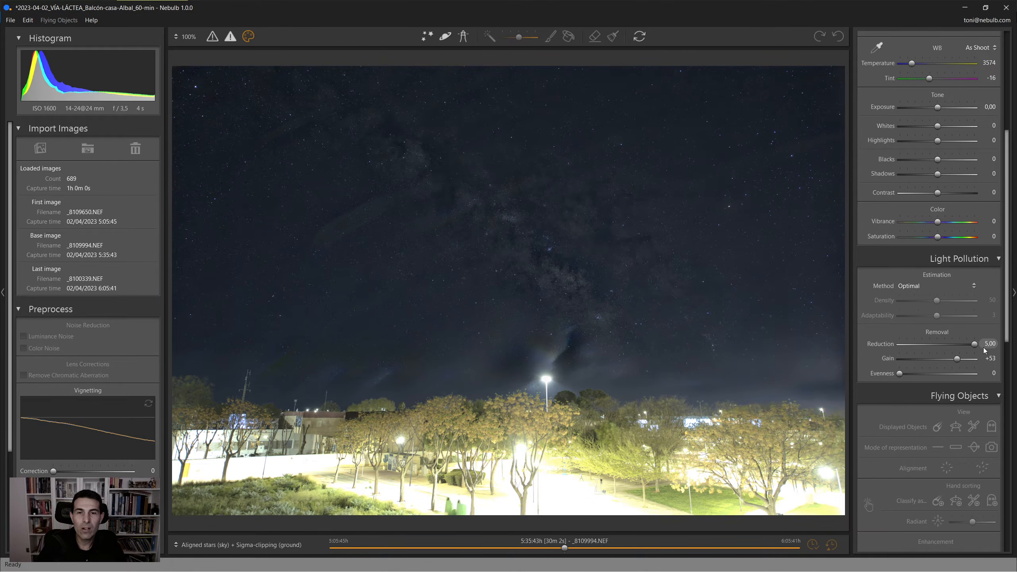
- Check the Milky Way core up close and raise the light pollution Gain to +73
{"action": "left_click", "coordinate": [566, 265]}
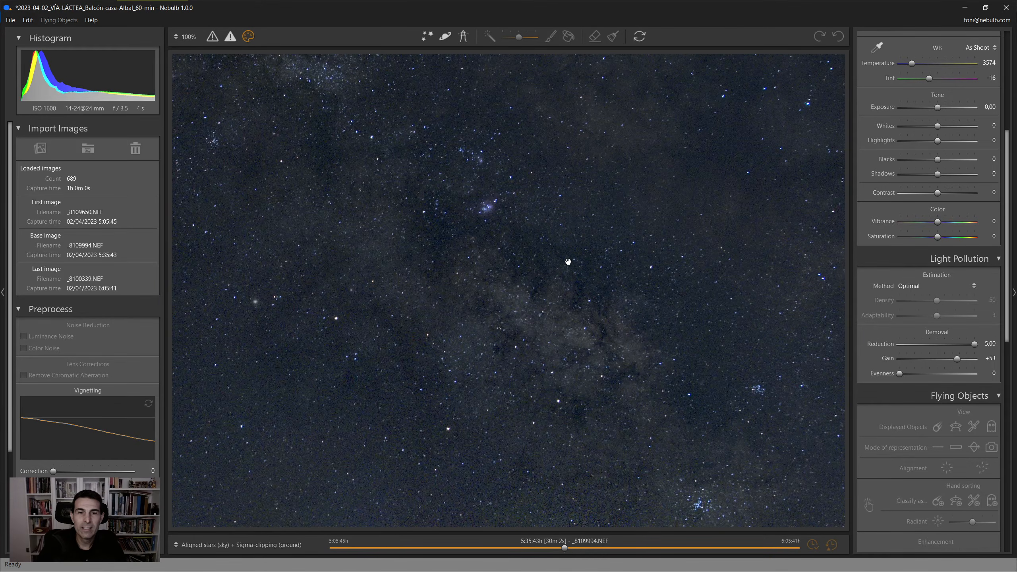
{"action": "left_click", "coordinate": [546, 268]}
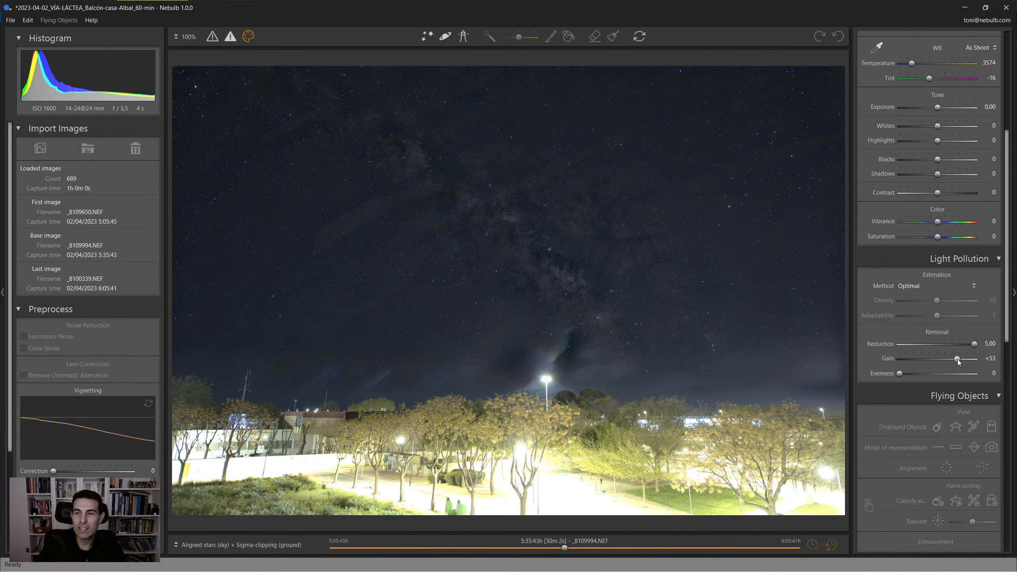
{"action": "left_click_drag", "start_coordinate": [958, 359], "coordinate": [964, 361]}
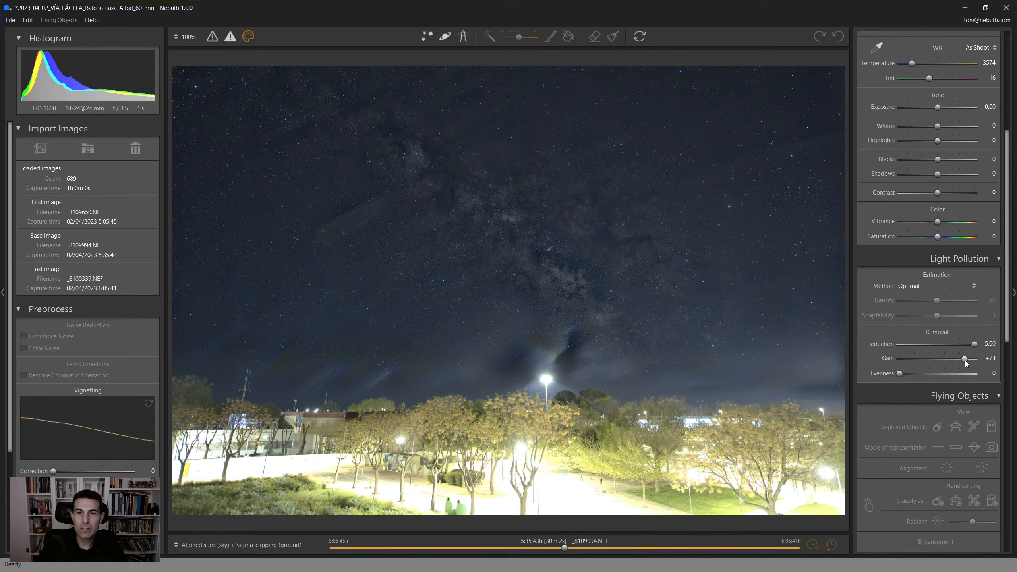
- Switch to the ground development settings, set Whites to -28 and inspect the brightly lit park up close
{"action": "scroll", "coordinate": [965, 362], "scroll_direction": "up", "scroll_amount": 3}
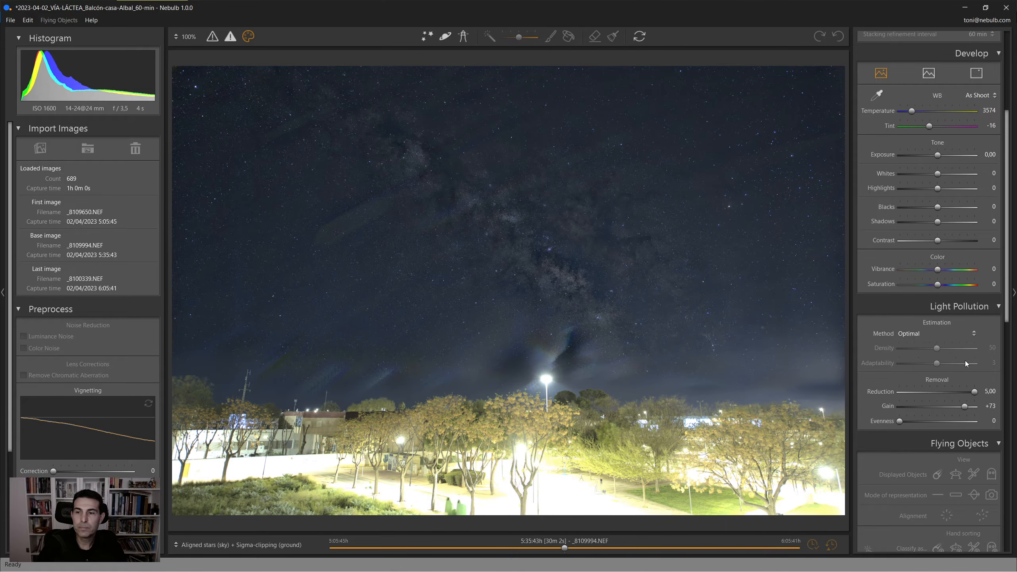
{"action": "scroll", "coordinate": [965, 361], "scroll_direction": "up", "scroll_amount": 3}
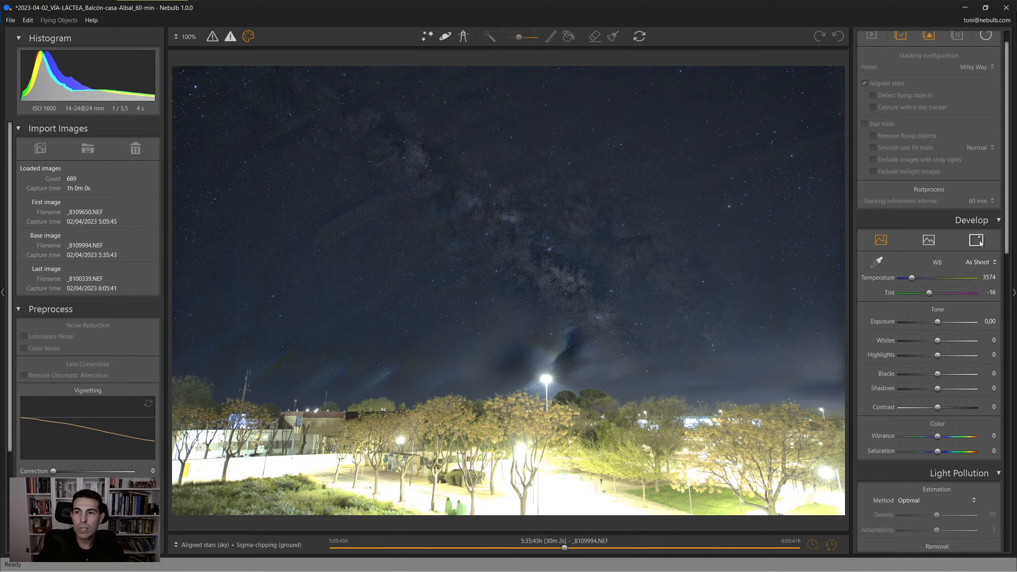
{"action": "left_click", "coordinate": [980, 240]}
{"action": "left_click", "coordinate": [881, 240]}
{"action": "scroll", "coordinate": [936, 296], "scroll_direction": "down", "scroll_amount": 2}
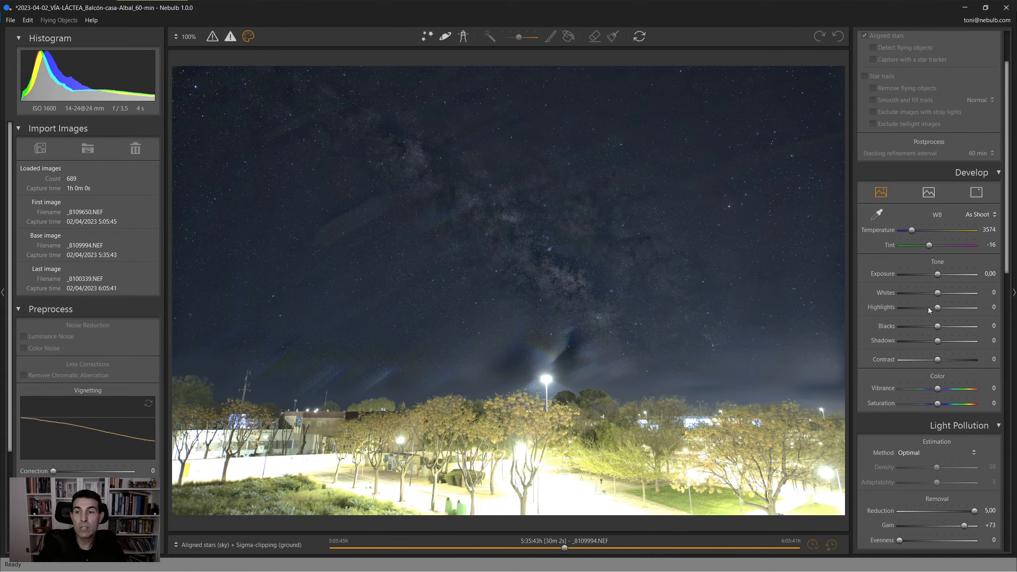
{"action": "left_click", "coordinate": [928, 193]}
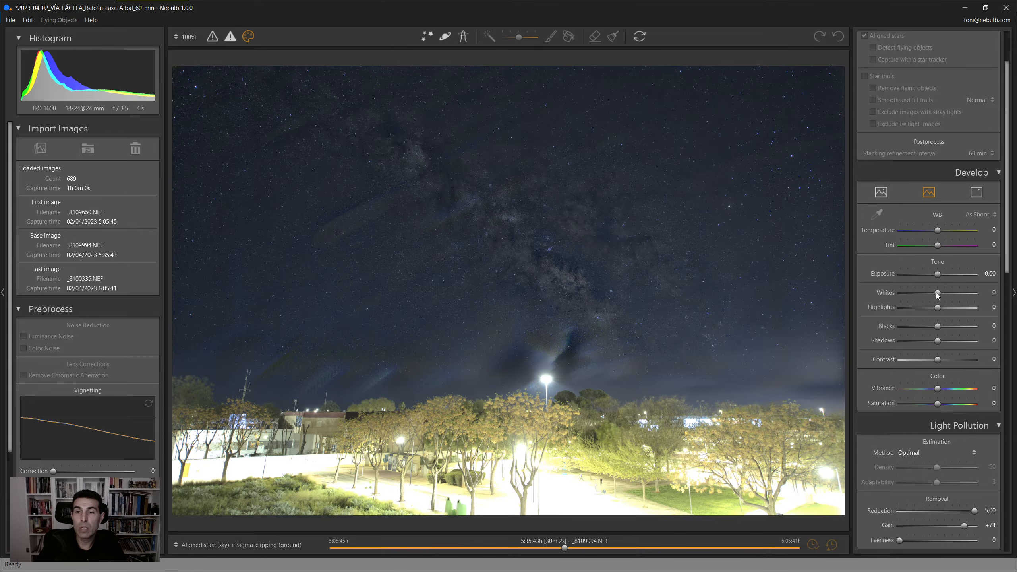
{"action": "left_click_drag", "start_coordinate": [937, 294], "coordinate": [926, 296]}
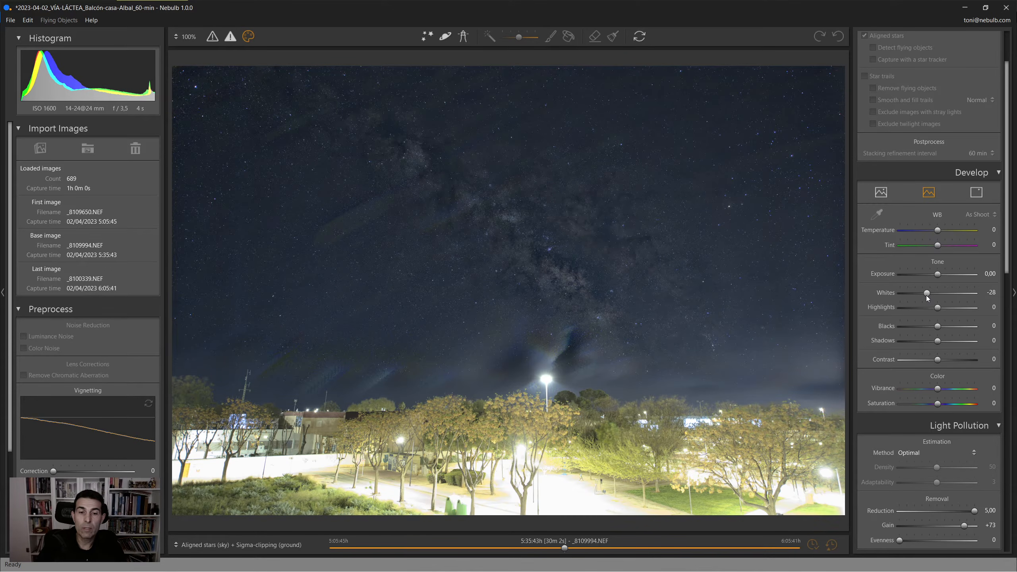
{"action": "left_click", "coordinate": [512, 504]}
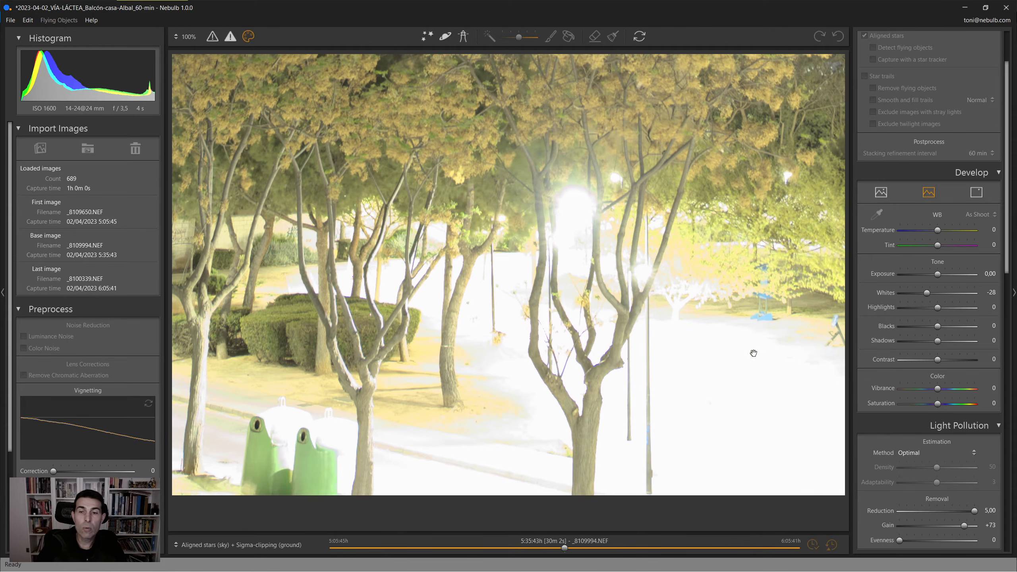
- Reset the ground's Whites to compare, set Whites to -49 and Highlights to -20
{"action": "double_click", "coordinate": [928, 292]}
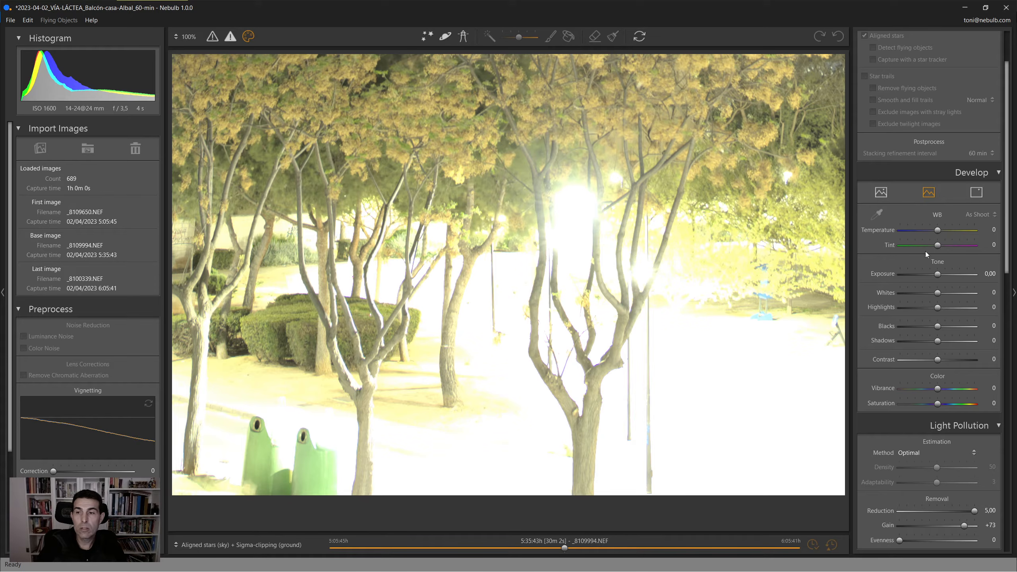
{"action": "left_click_drag", "start_coordinate": [932, 295], "coordinate": [922, 291]}
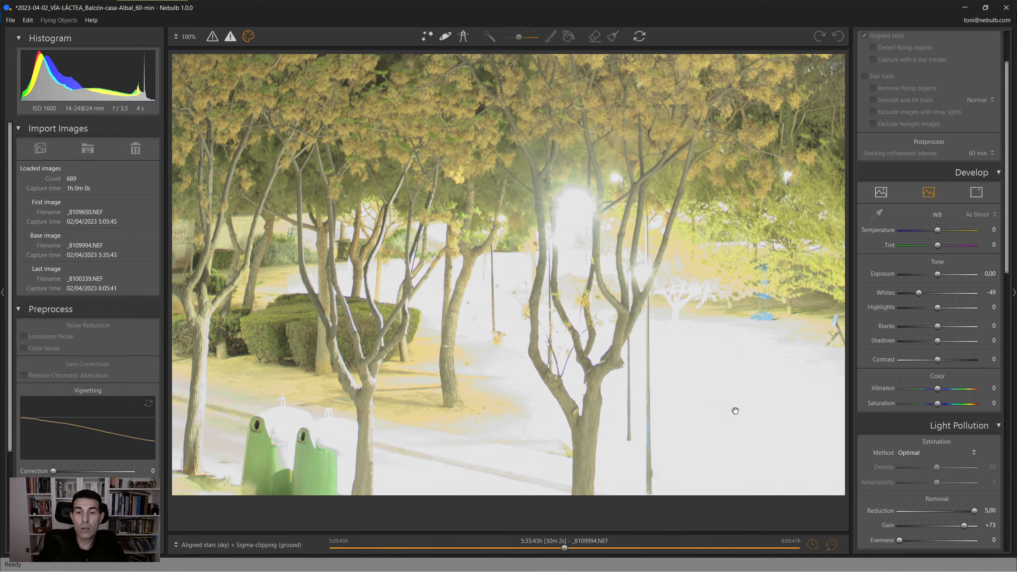
{"action": "left_click_drag", "start_coordinate": [718, 388], "coordinate": [572, 347]}
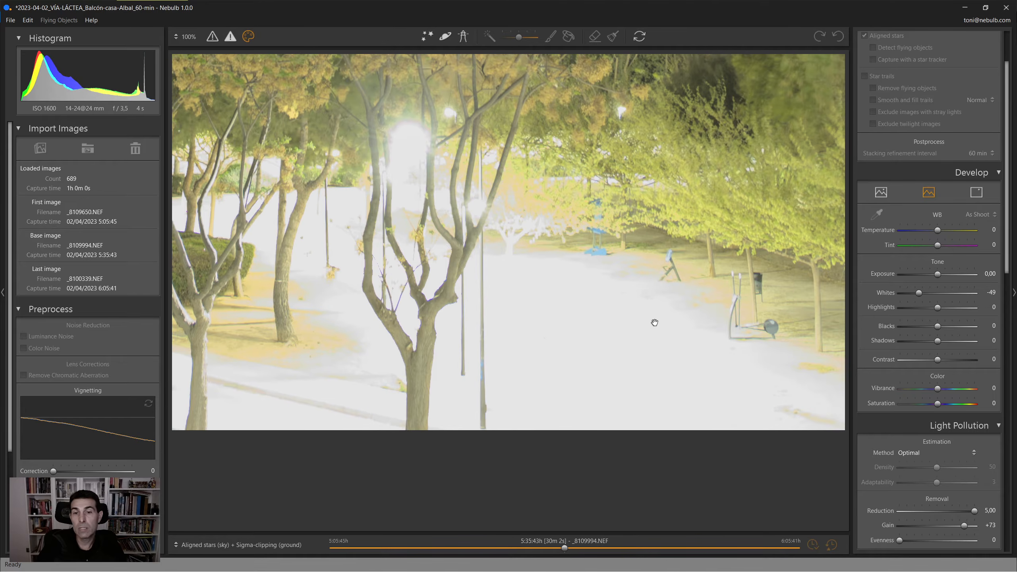
{"action": "double_click", "coordinate": [575, 346]}
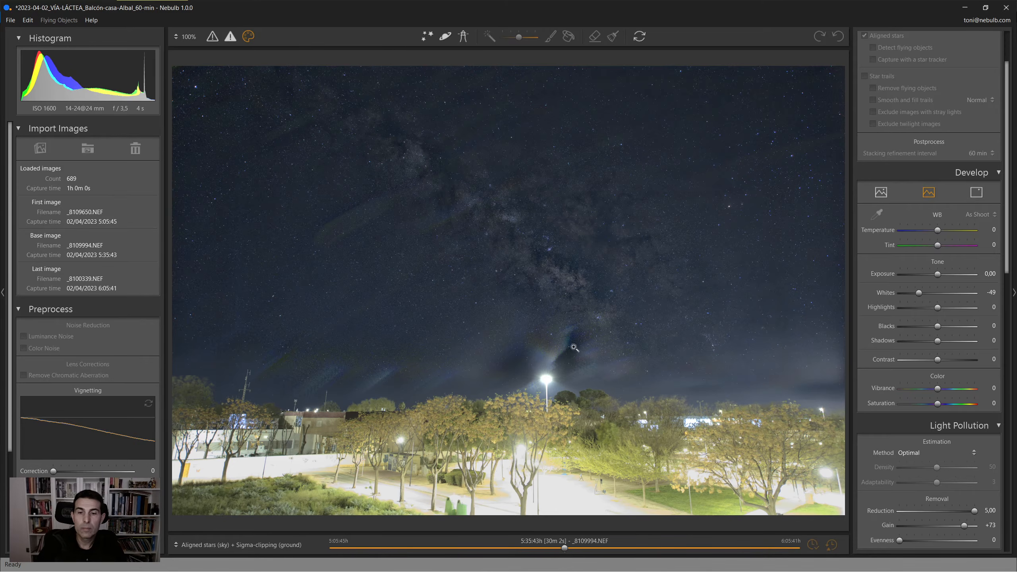
{"action": "left_click_drag", "start_coordinate": [938, 313], "coordinate": [930, 312]}
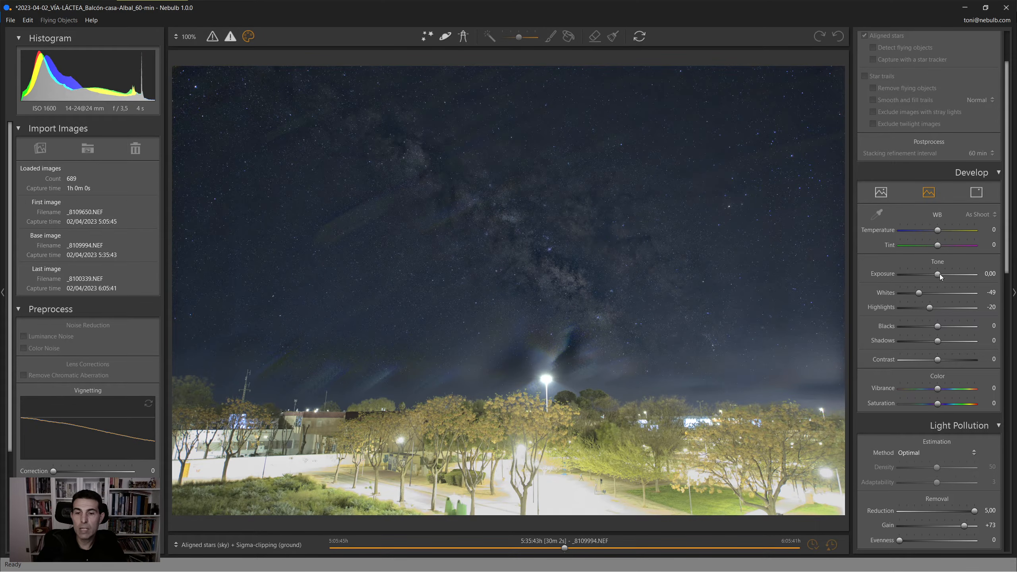
- Switch to the sky development settings and set Exposure to +0,21 and Contrast to +27
{"action": "left_click", "coordinate": [977, 193]}
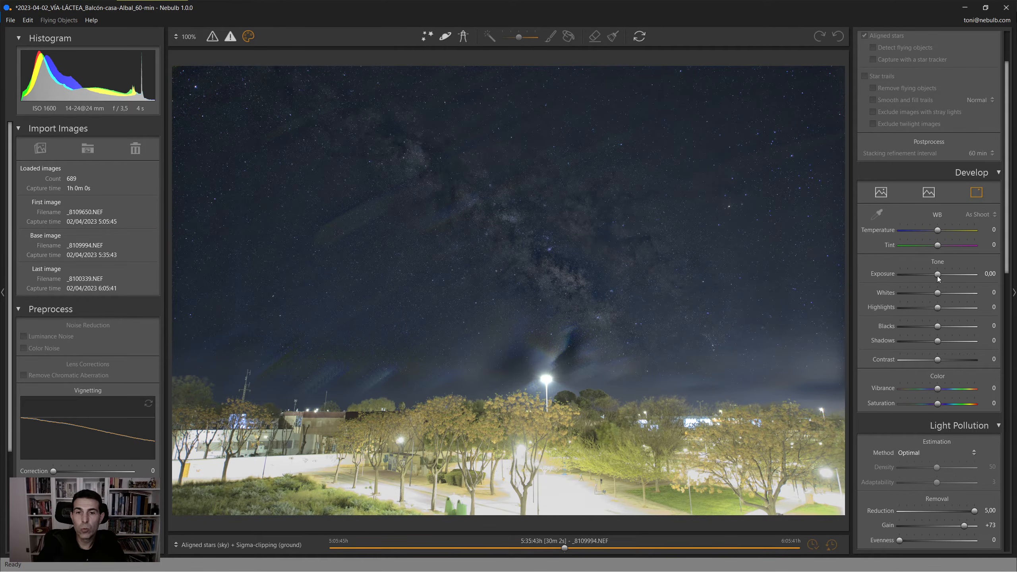
{"action": "left_click_drag", "start_coordinate": [937, 276], "coordinate": [941, 275]}
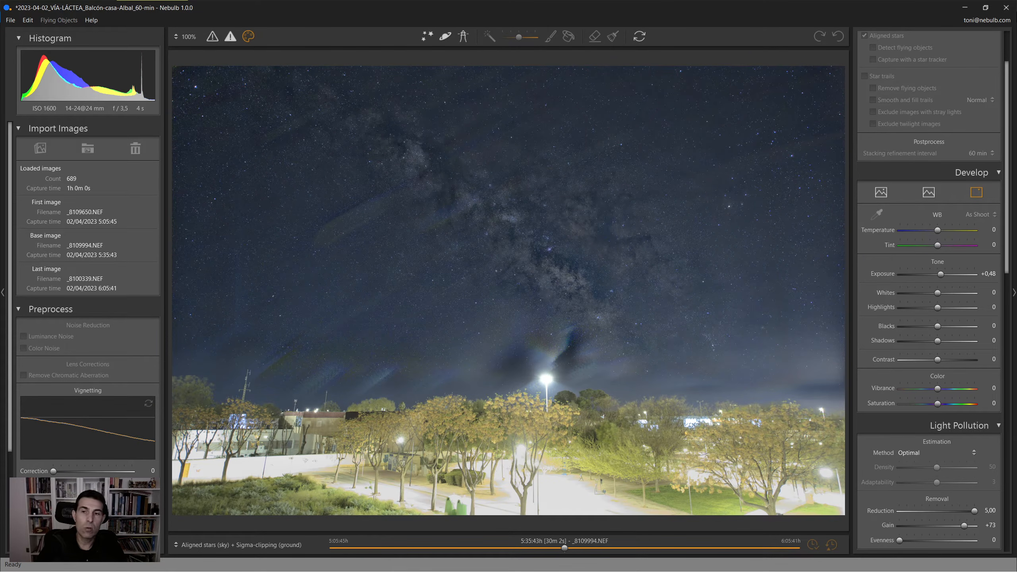
{"action": "left_click_drag", "start_coordinate": [943, 277], "coordinate": [941, 277]}
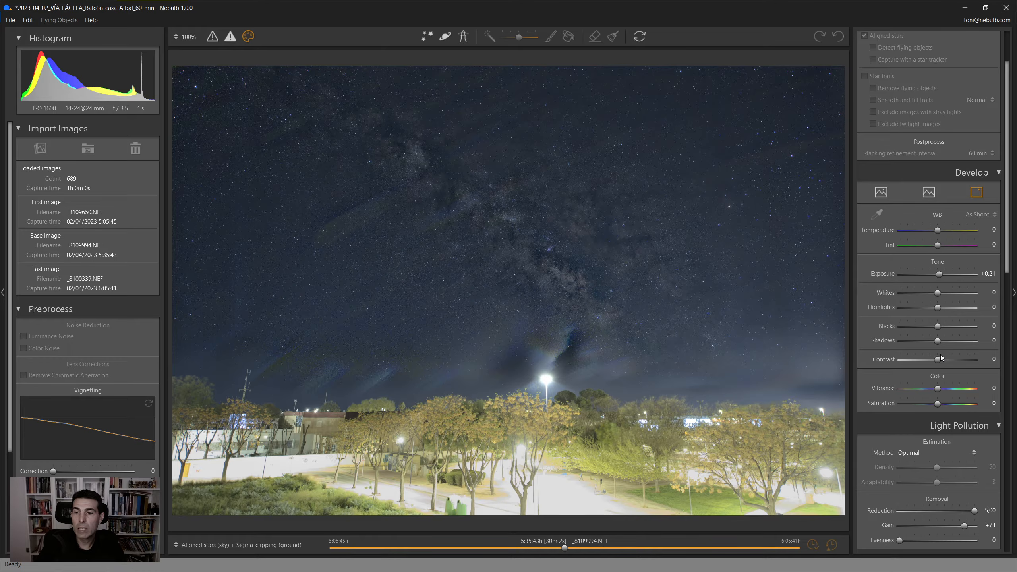
{"action": "left_click_drag", "start_coordinate": [939, 360], "coordinate": [948, 359]}
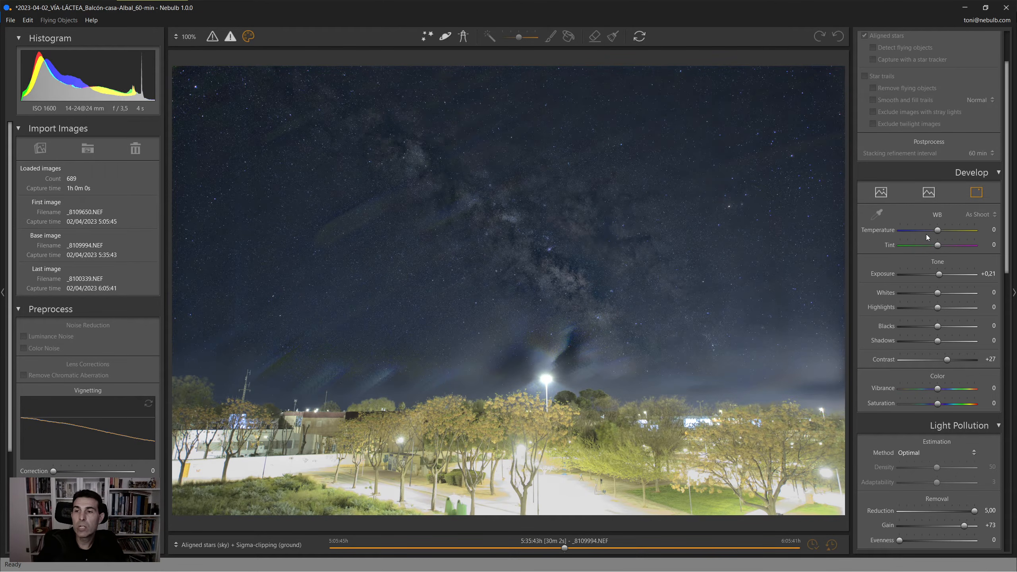
- Set the sky's Temperature to 20 and Vibrance to +28, checking the Milky Way's colours up close
{"action": "left_click_drag", "start_coordinate": [938, 231], "coordinate": [945, 232]}
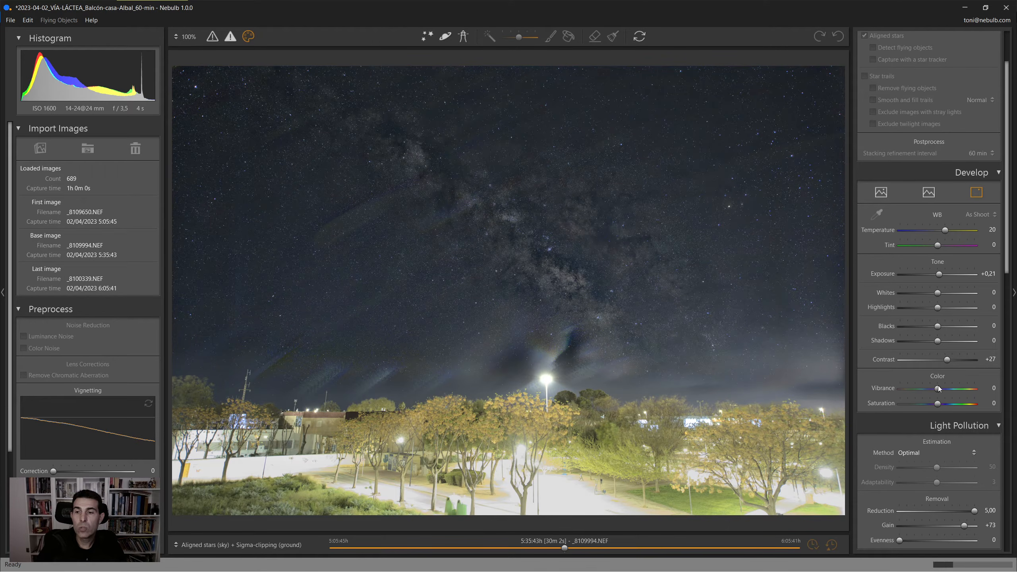
{"action": "left_click_drag", "start_coordinate": [939, 388], "coordinate": [947, 391]}
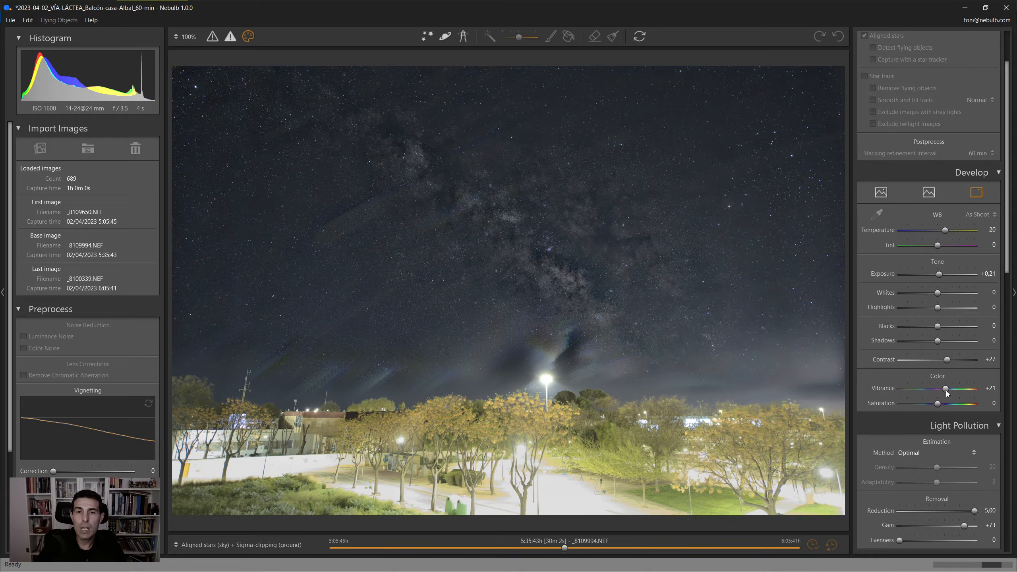
{"action": "left_click", "coordinate": [556, 283]}
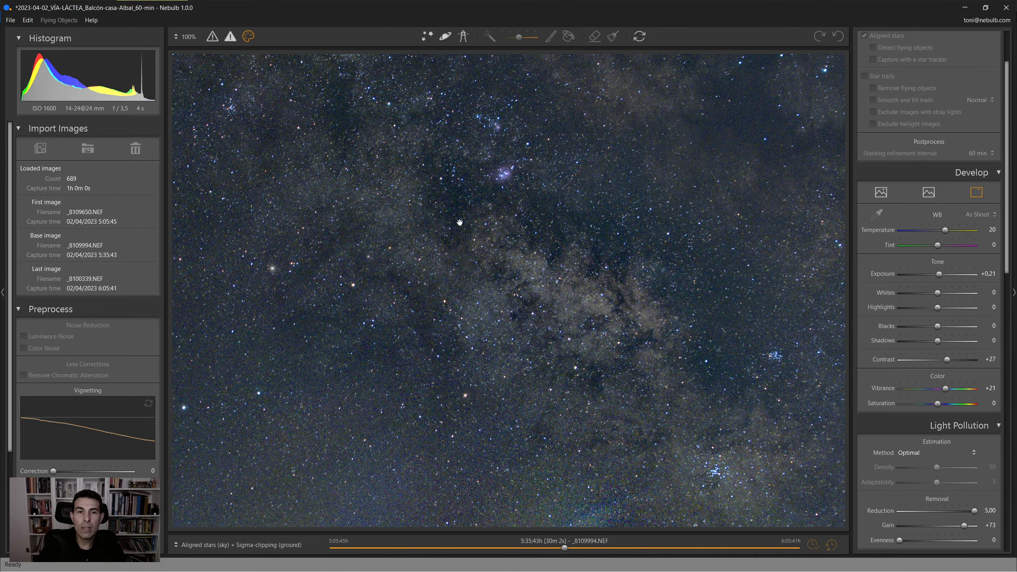
{"action": "left_click_drag", "start_coordinate": [508, 267], "coordinate": [515, 339]}
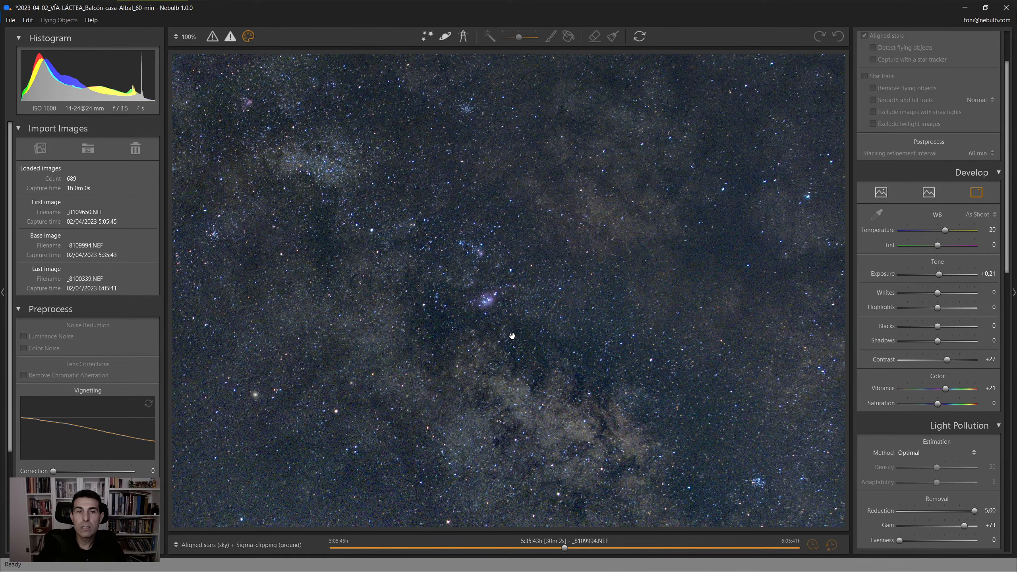
{"action": "left_click", "coordinate": [521, 376]}
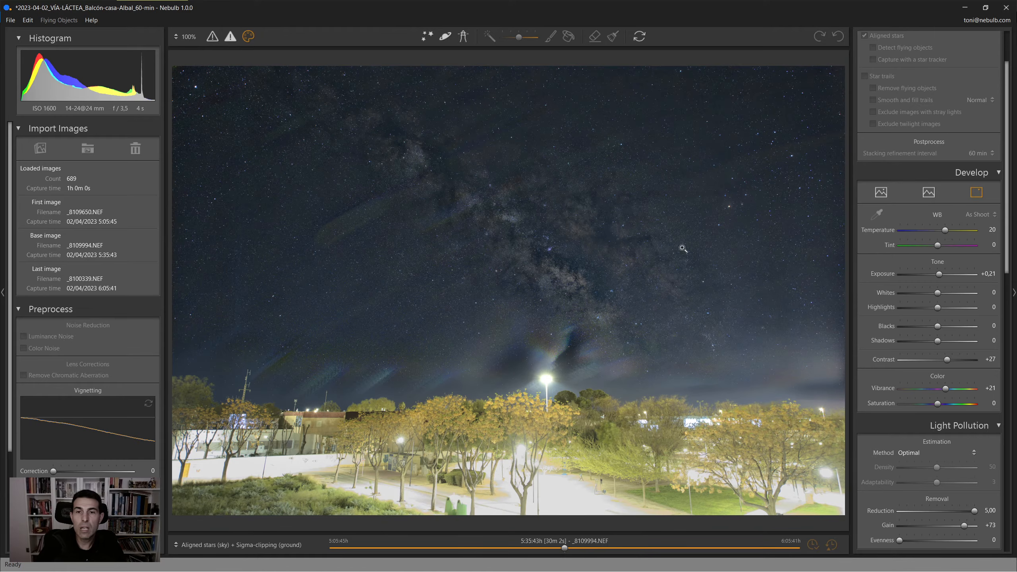
{"action": "left_click", "coordinate": [949, 391]}
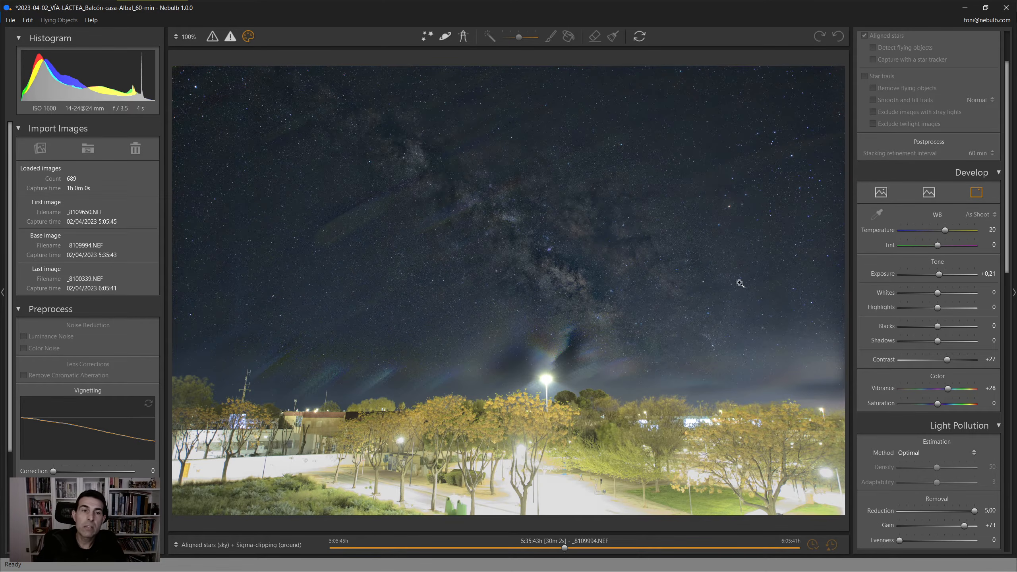
- Inspect the Milky Way core, dark dust lanes and surrounding star clusters up close
{"action": "left_click", "coordinate": [405, 292]}
{"action": "left_click_drag", "start_coordinate": [669, 276], "coordinate": [391, 291]}
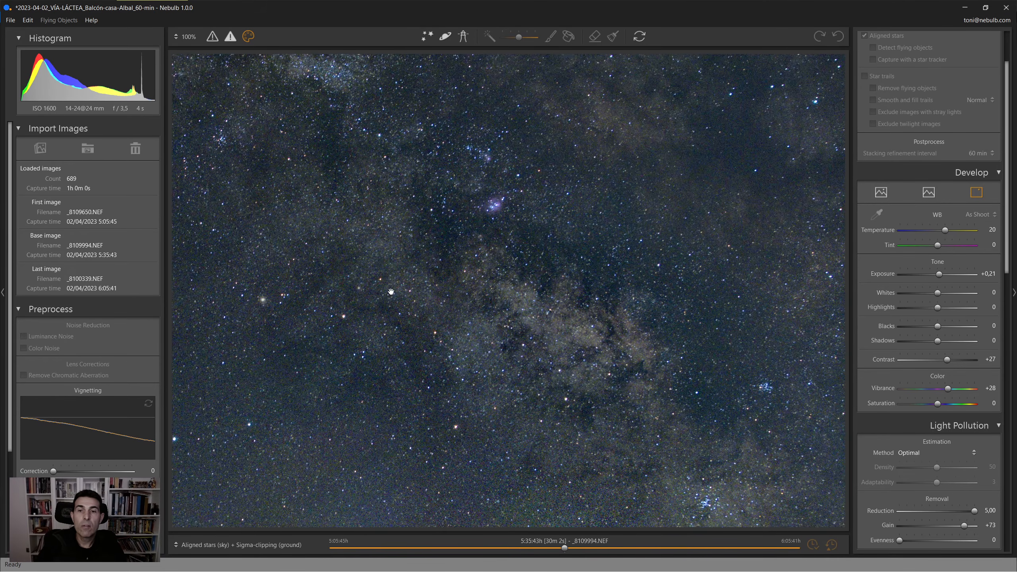
{"action": "left_click_drag", "start_coordinate": [567, 313], "coordinate": [512, 292]}
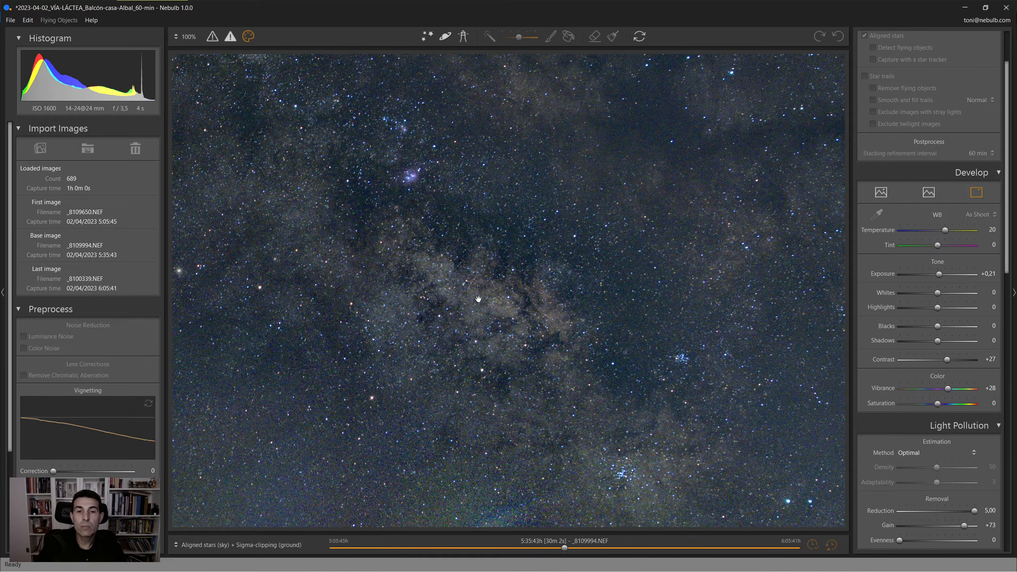
{"action": "left_click_drag", "start_coordinate": [501, 281], "coordinate": [492, 347]}
{"action": "left_click_drag", "start_coordinate": [529, 115], "coordinate": [557, 197]}
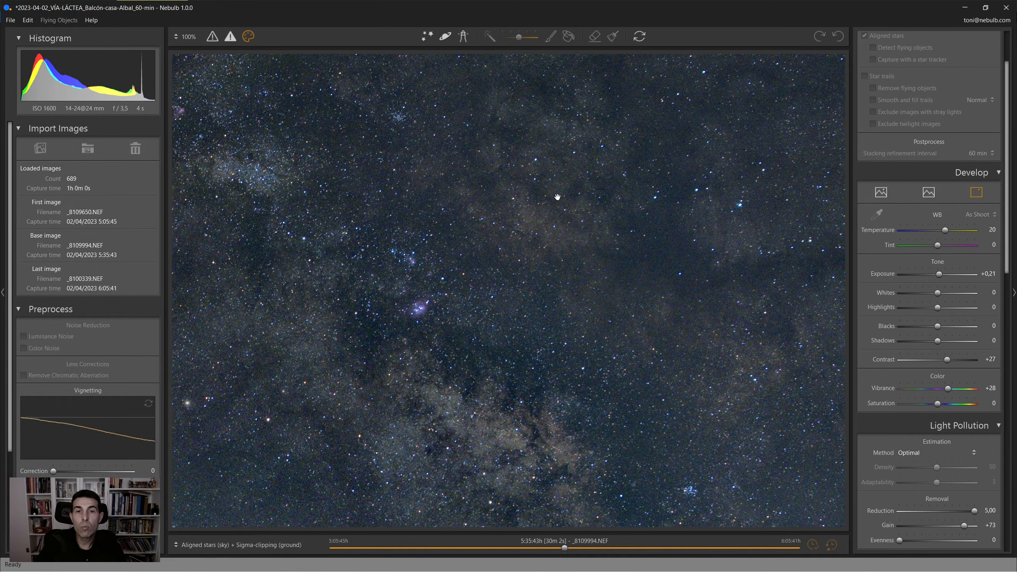
{"action": "left_click", "coordinate": [502, 215]}
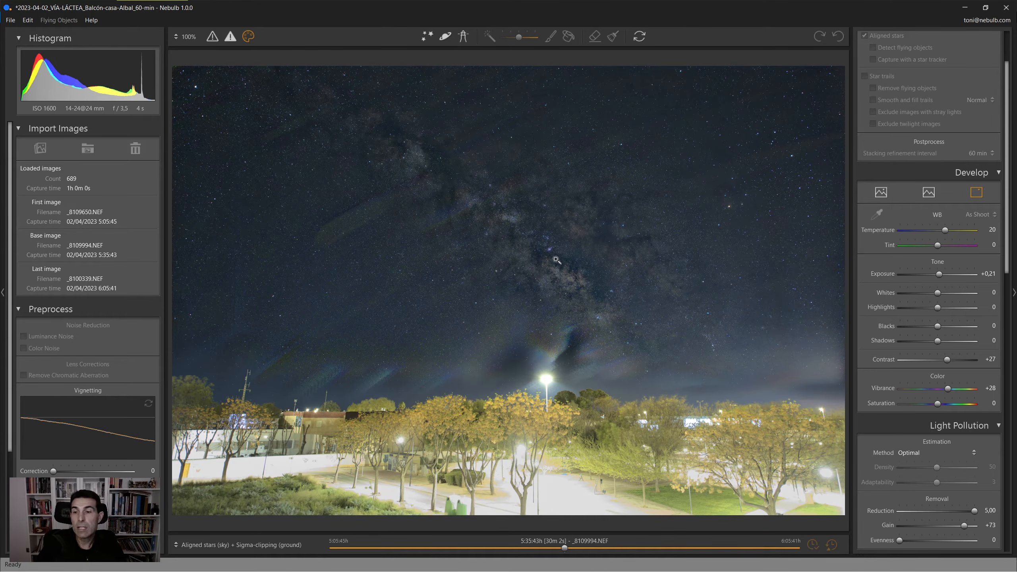
- Return to the development settings for the whole image and examine the Milky Way and its nebulae up close
{"action": "left_click", "coordinate": [881, 192]}
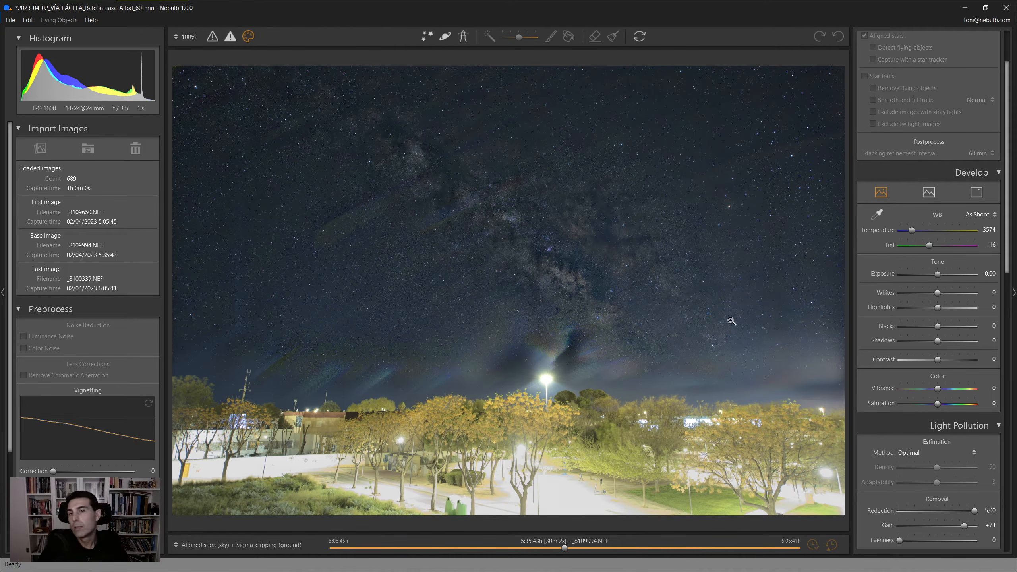
{"action": "left_click", "coordinate": [573, 277]}
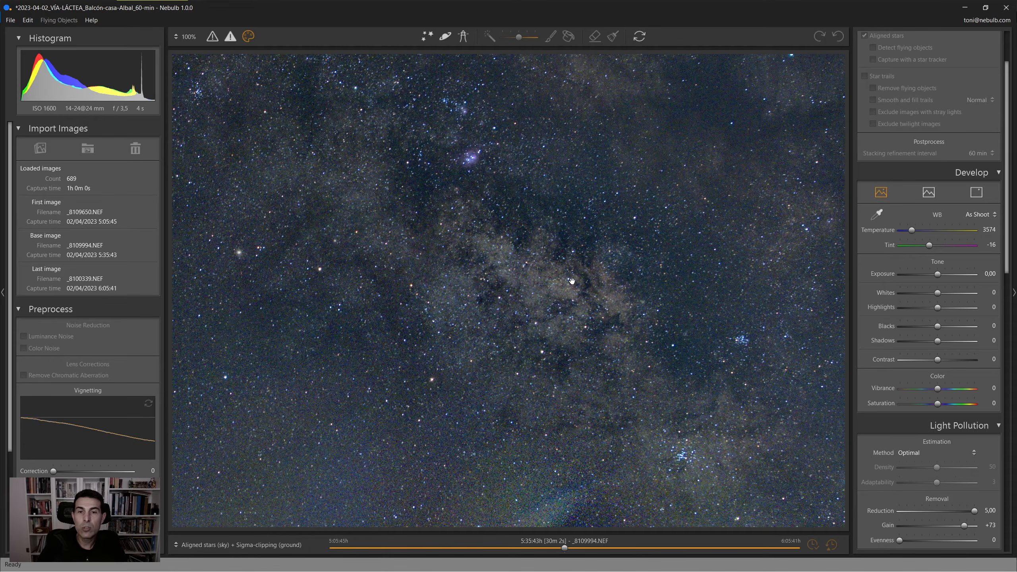
{"action": "left_click_drag", "start_coordinate": [572, 281], "coordinate": [549, 380]}
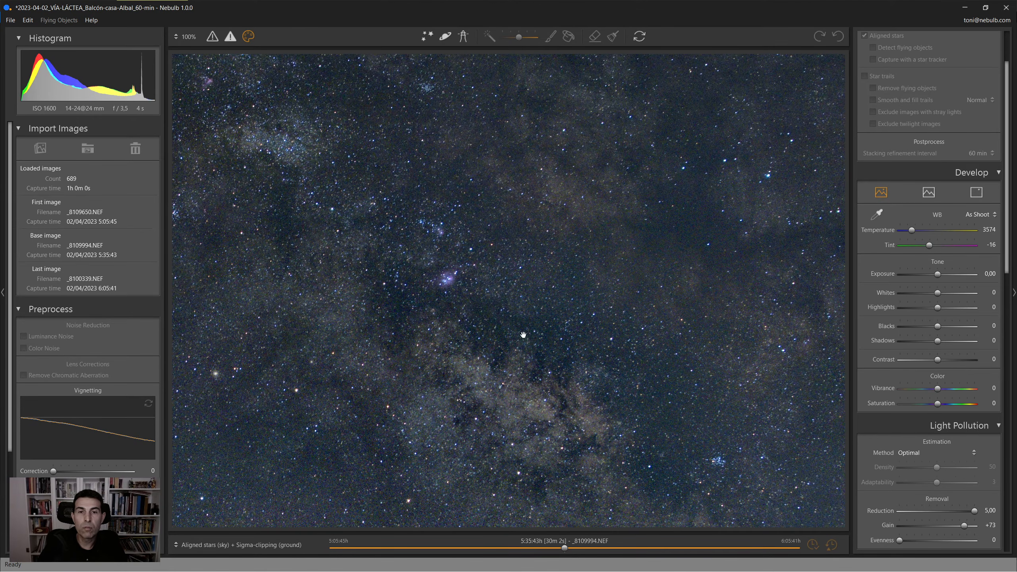
{"action": "left_click", "coordinate": [507, 376]}
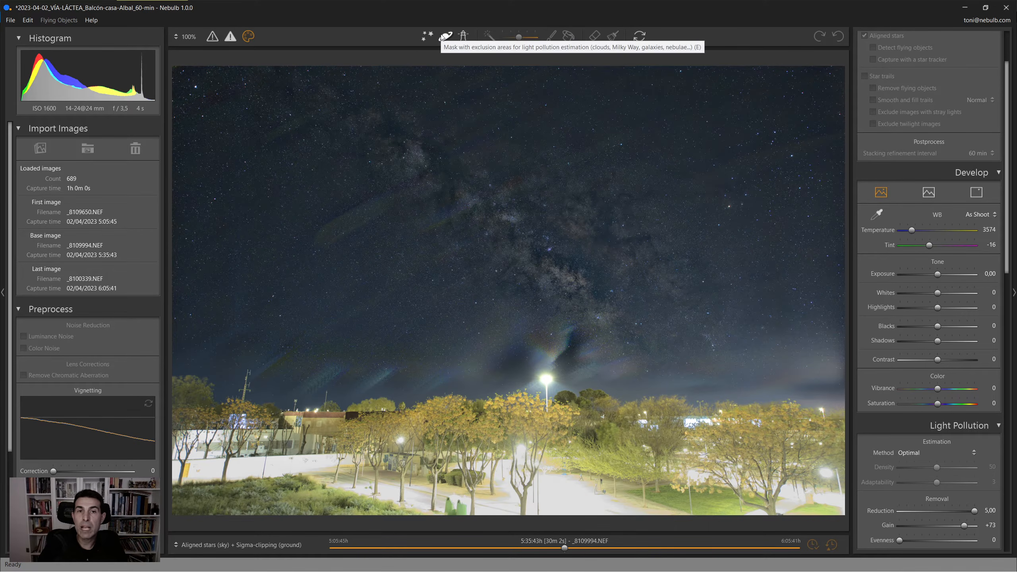
- Display the sky mask and activate the mask with exclusion areas for light pollution estimation
{"action": "left_click", "coordinate": [427, 37]}
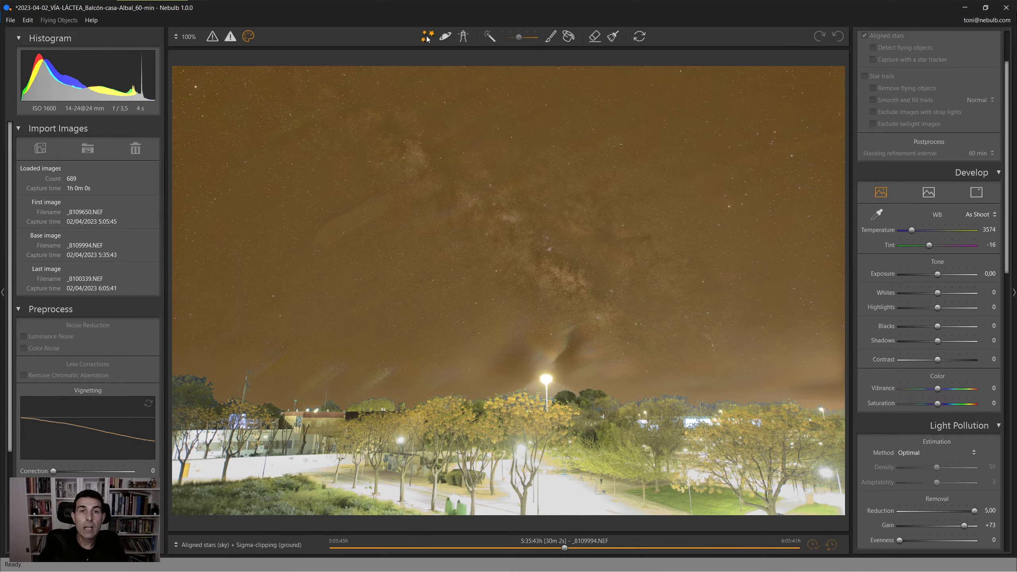
{"action": "left_click", "coordinate": [444, 37]}
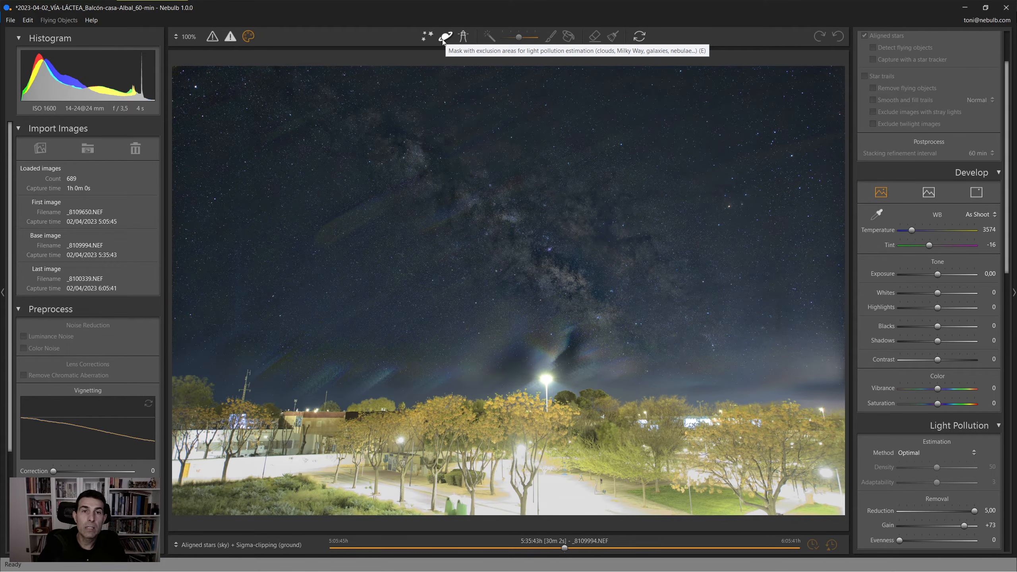
{"action": "left_click", "coordinate": [444, 38]}
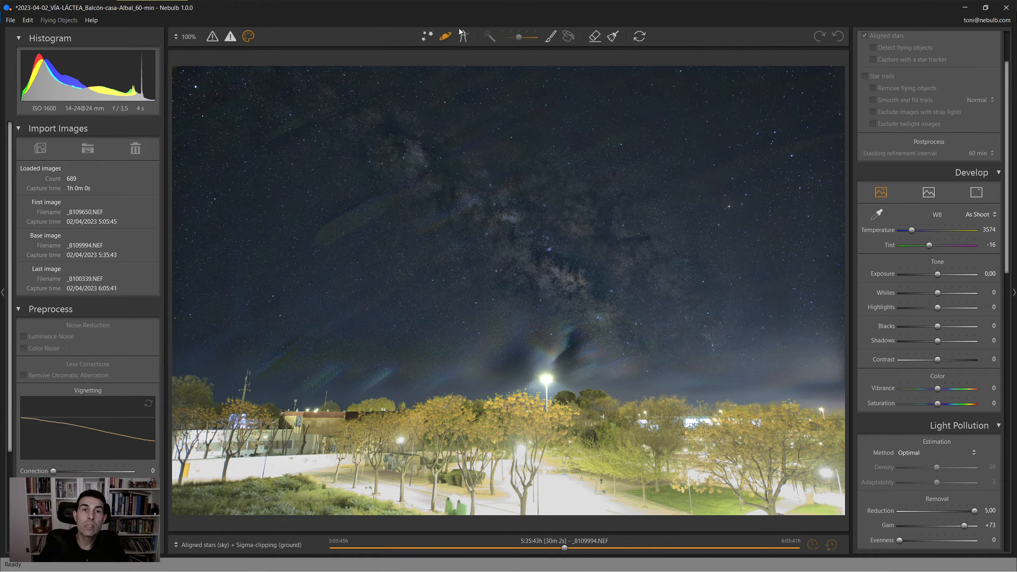
- Paint light pollution exclusion areas over two faint streaks in the sky and four stretches of the Milky Way
{"action": "left_click", "coordinate": [550, 38]}
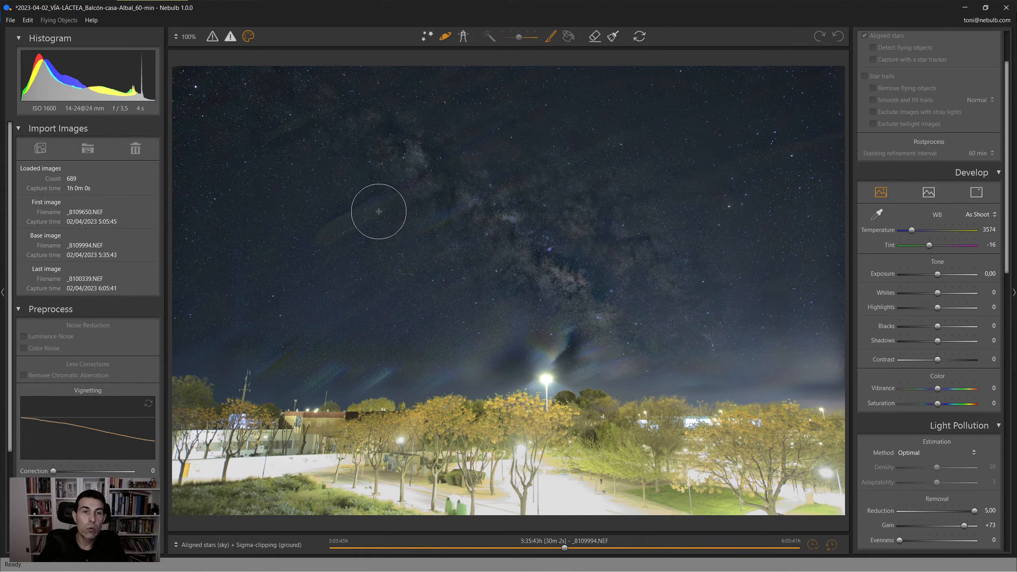
{"action": "left_click_drag", "start_coordinate": [378, 212], "coordinate": [330, 236]}
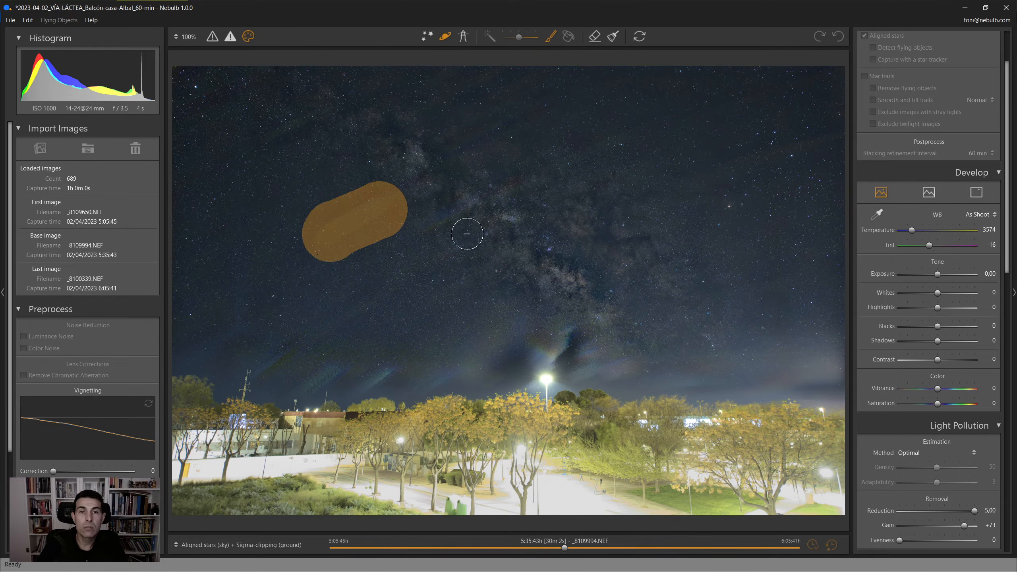
{"action": "left_click_drag", "start_coordinate": [326, 125], "coordinate": [265, 141]}
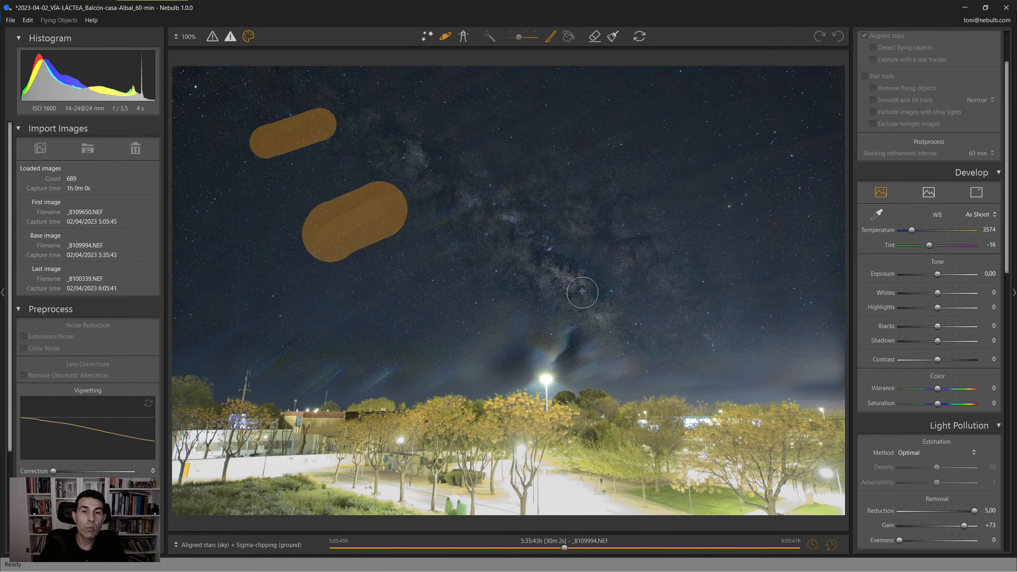
{"action": "left_click_drag", "start_coordinate": [506, 233], "coordinate": [600, 309]}
{"action": "left_click_drag", "start_coordinate": [561, 217], "coordinate": [639, 256]}
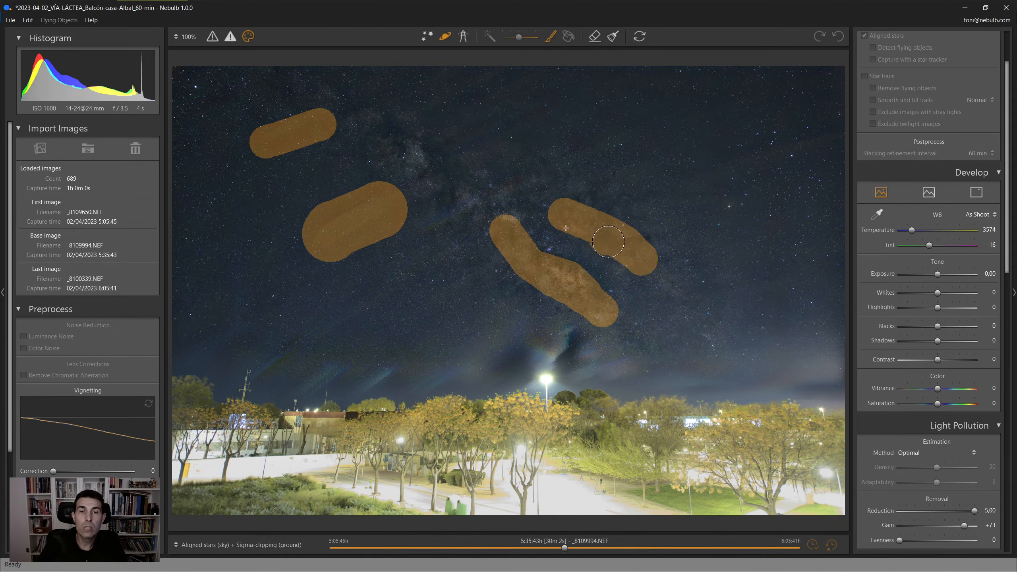
{"action": "left_click_drag", "start_coordinate": [447, 189], "coordinate": [398, 140]}
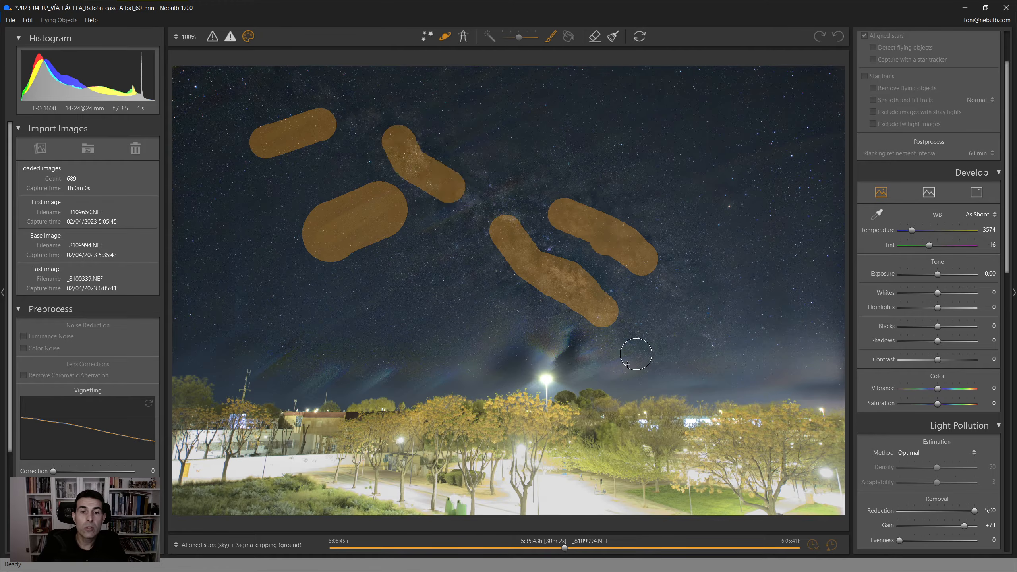
- Extend the exclusion mask over the central street lamp and the whole horizon using a larger brush
{"action": "scroll", "coordinate": [561, 394], "scroll_direction": "up", "scroll_amount": 10}
{"action": "left_click", "coordinate": [542, 407]}
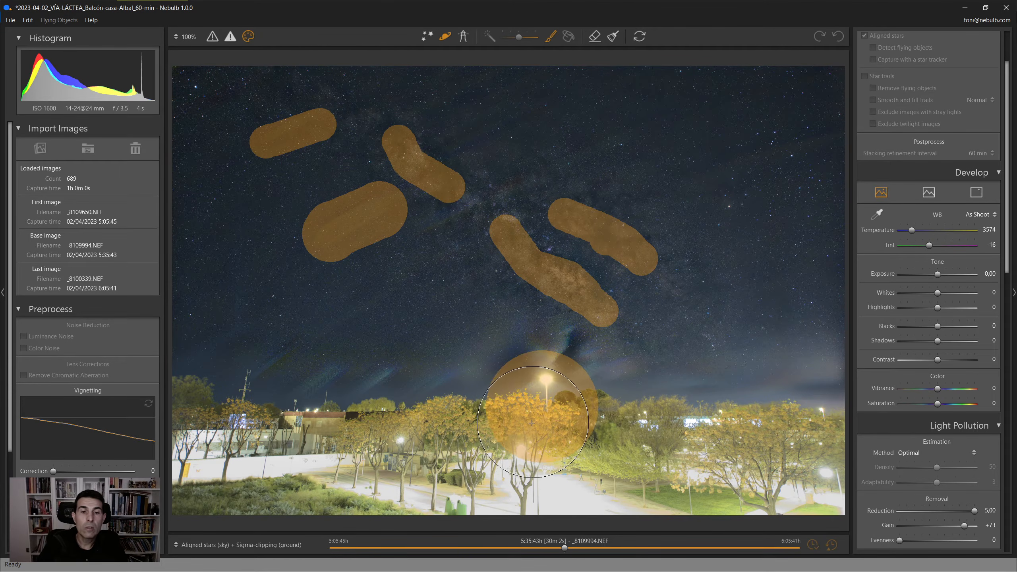
{"action": "mouse_move", "coordinate": [532, 423]}
{"action": "left_mouse_down"}
{"action": "mouse_move", "coordinate": [516, 433]}
{"action": "mouse_move", "coordinate": [216, 434]}
{"action": "left_mouse_up"}
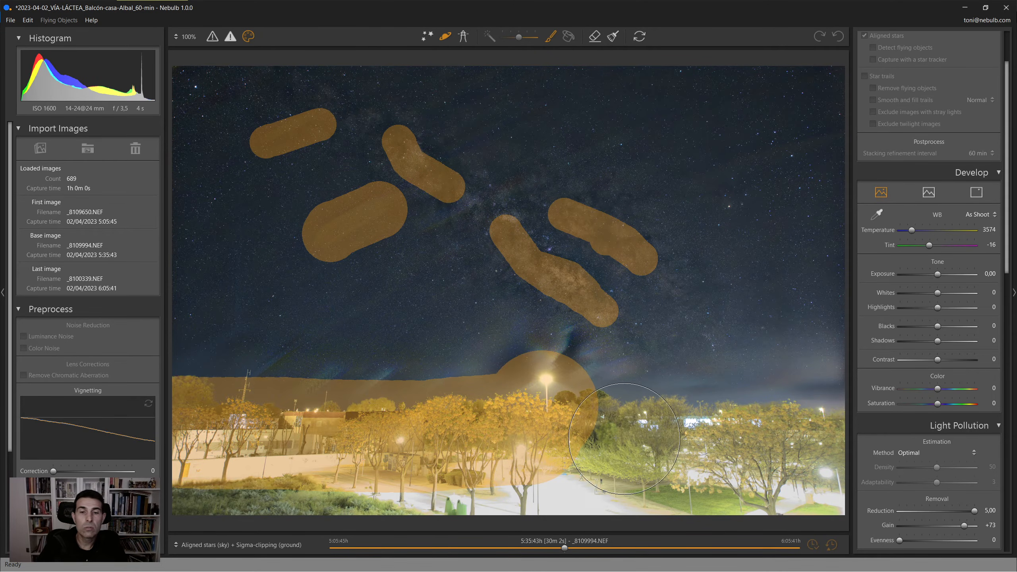
{"action": "left_click_drag", "start_coordinate": [585, 437], "coordinate": [821, 437]}
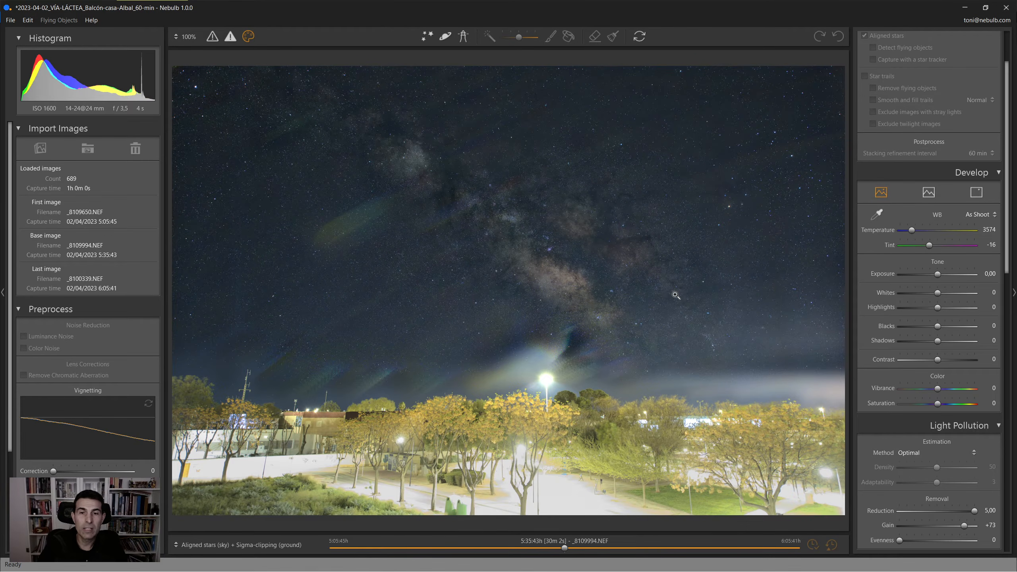
- Inspect the Milky Way core and the glow above the street lamp up close
{"action": "left_click", "coordinate": [585, 300]}
{"action": "left_click_drag", "start_coordinate": [644, 218], "coordinate": [535, 316]}
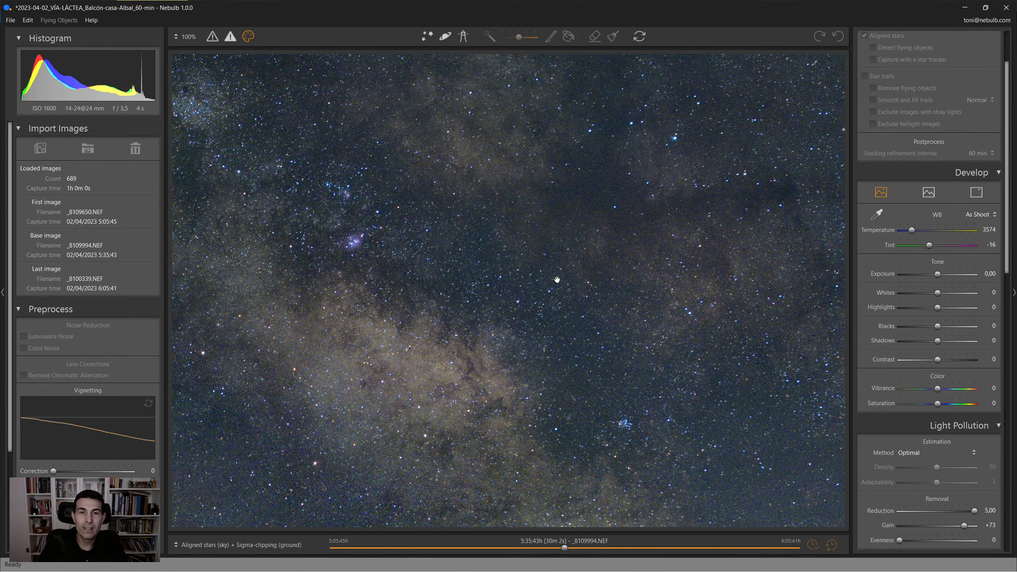
{"action": "scroll", "coordinate": [563, 336], "scroll_direction": "down", "scroll_amount": 2}
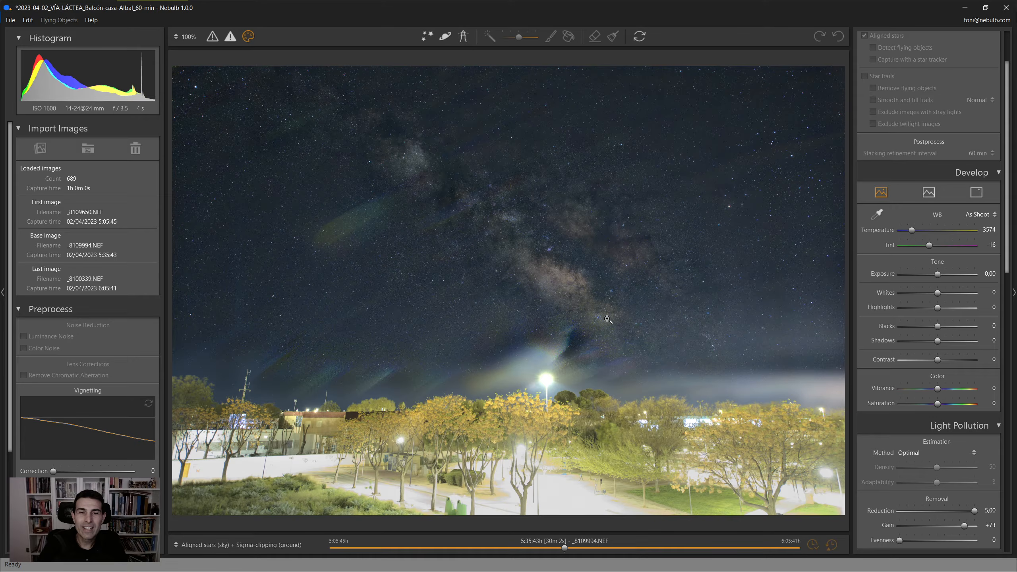
{"action": "left_click", "coordinate": [576, 358]}
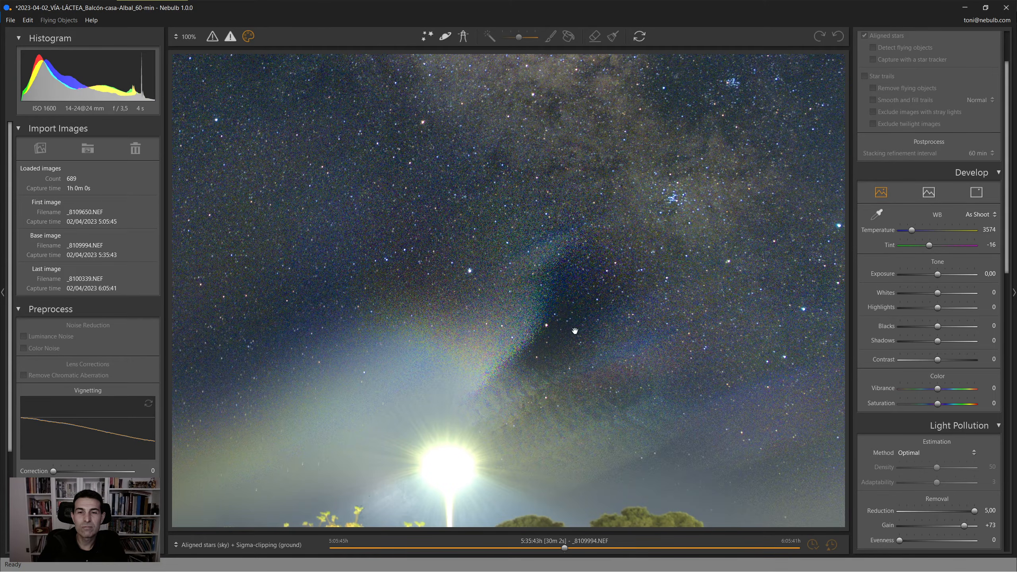
{"action": "left_click", "coordinate": [543, 363]}
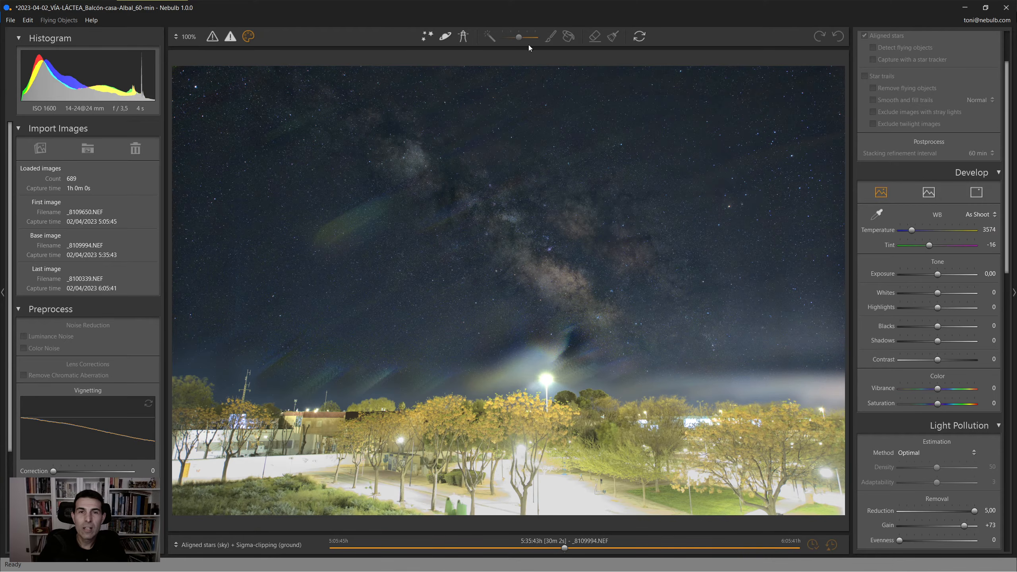
- Remove the light pollution exclusion mask completely and check the Milky Way core without it
{"action": "left_click", "coordinate": [444, 38]}
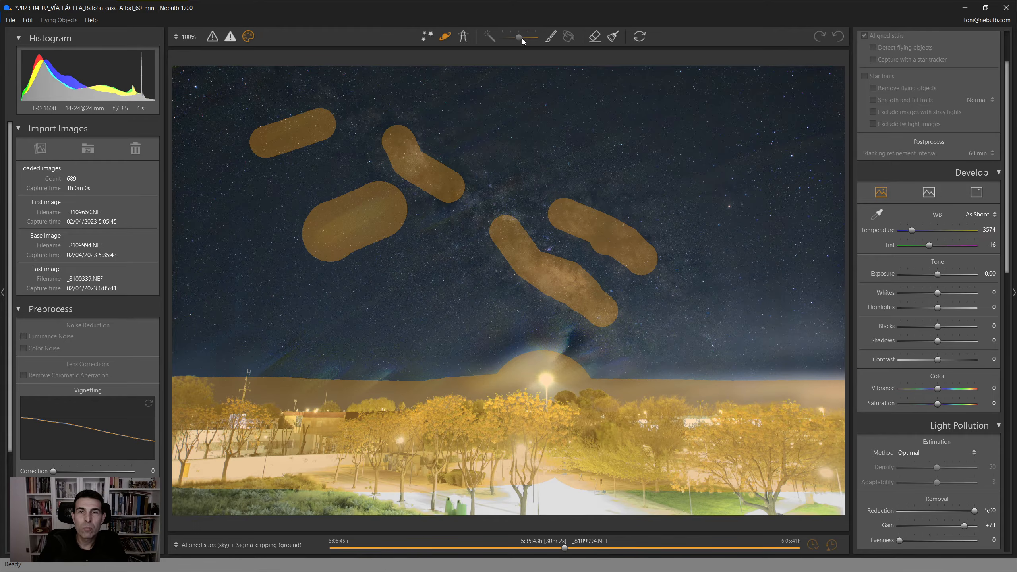
{"action": "left_click", "coordinate": [619, 37]}
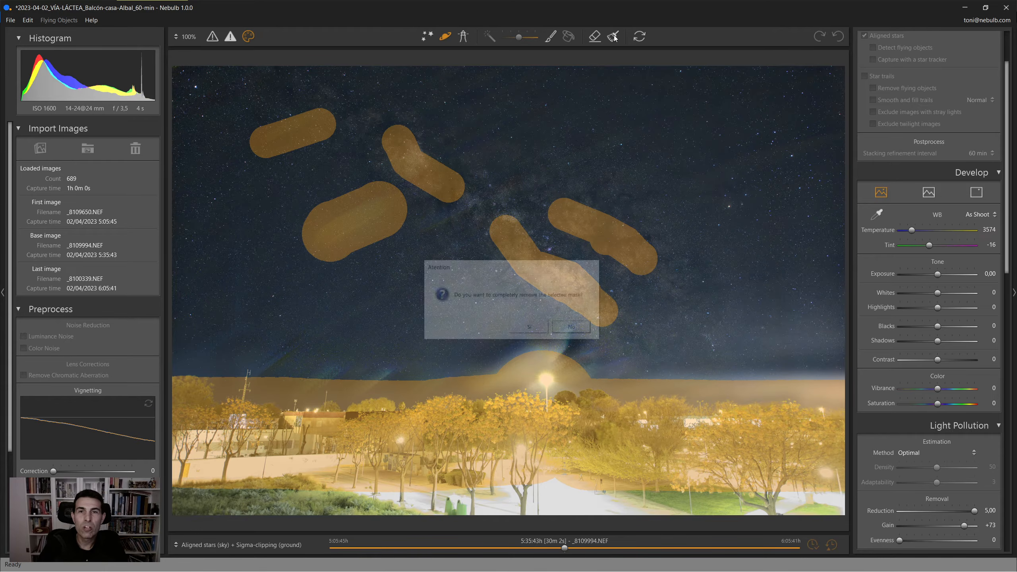
{"action": "left_click", "coordinate": [541, 331]}
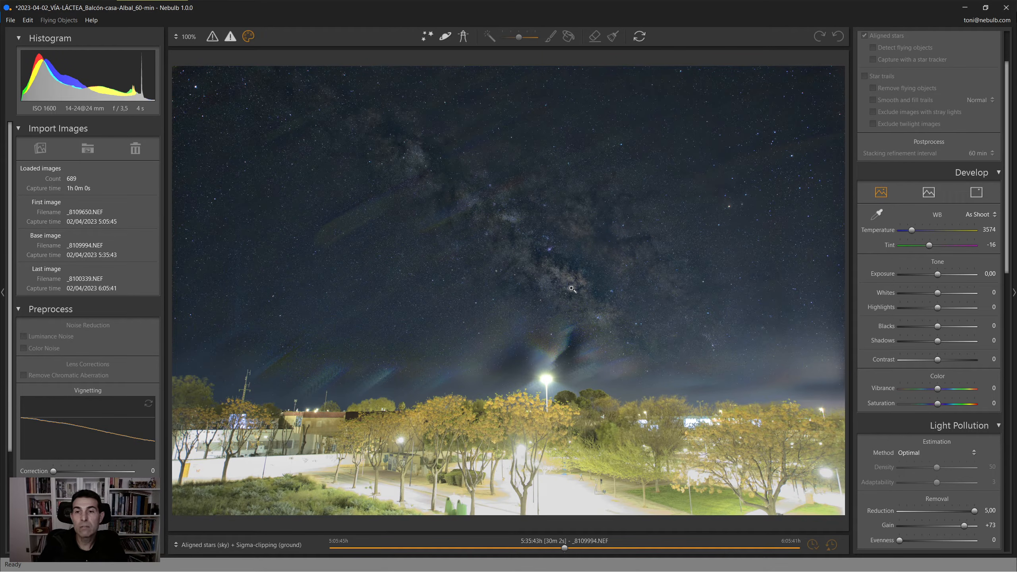
{"action": "left_click", "coordinate": [560, 271]}
{"action": "left_click", "coordinate": [560, 279]}
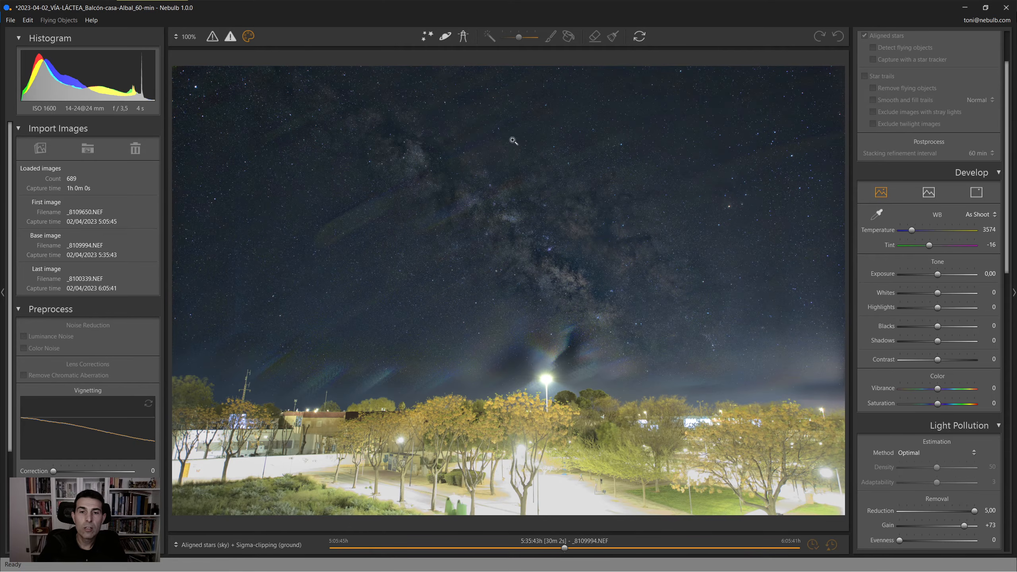
- Paint new light pollution exclusion areas over the Milky Way's core, its side band, its upper section and the greenish streak
{"action": "left_click", "coordinate": [445, 37]}
{"action": "left_click", "coordinate": [555, 36]}
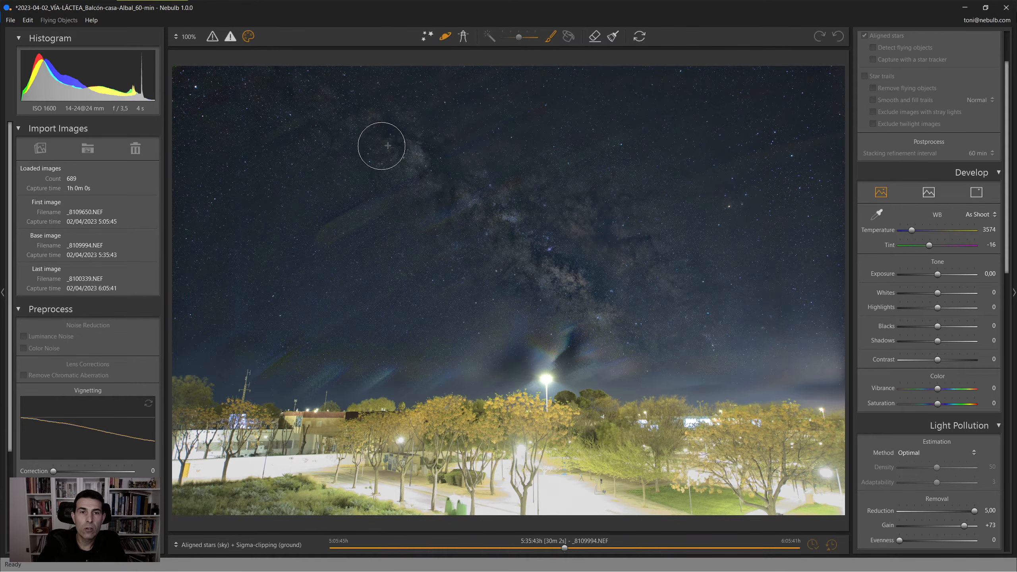
{"action": "left_click_drag", "start_coordinate": [518, 245], "coordinate": [608, 321]}
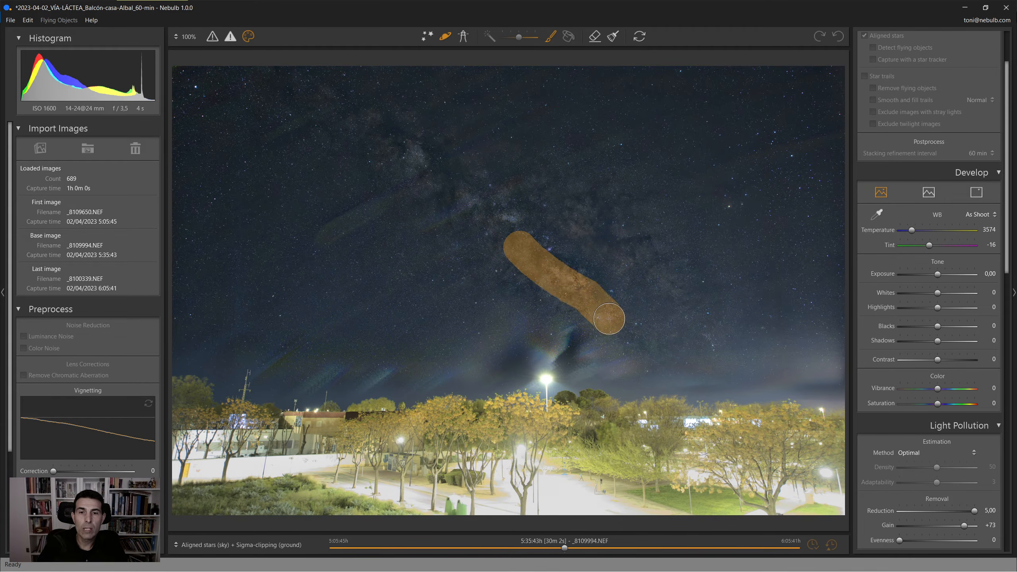
{"action": "mouse_move", "coordinate": [573, 221]}
{"action": "left_mouse_down"}
{"action": "mouse_move", "coordinate": [665, 292]}
{"action": "mouse_move", "coordinate": [572, 209]}
{"action": "left_mouse_up"}
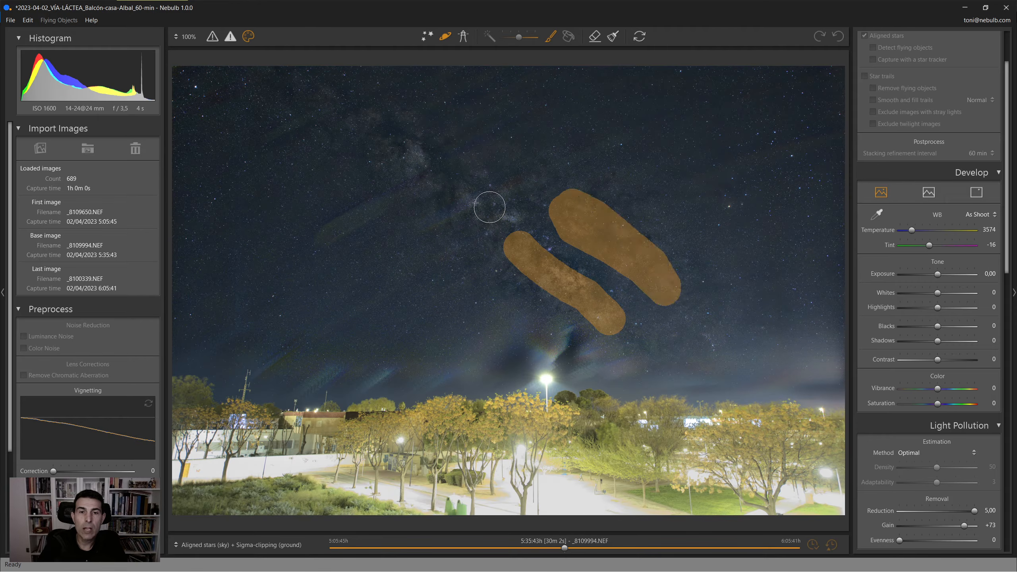
{"action": "left_click_drag", "start_coordinate": [447, 199], "coordinate": [380, 128]}
{"action": "left_click_drag", "start_coordinate": [380, 202], "coordinate": [310, 231]}
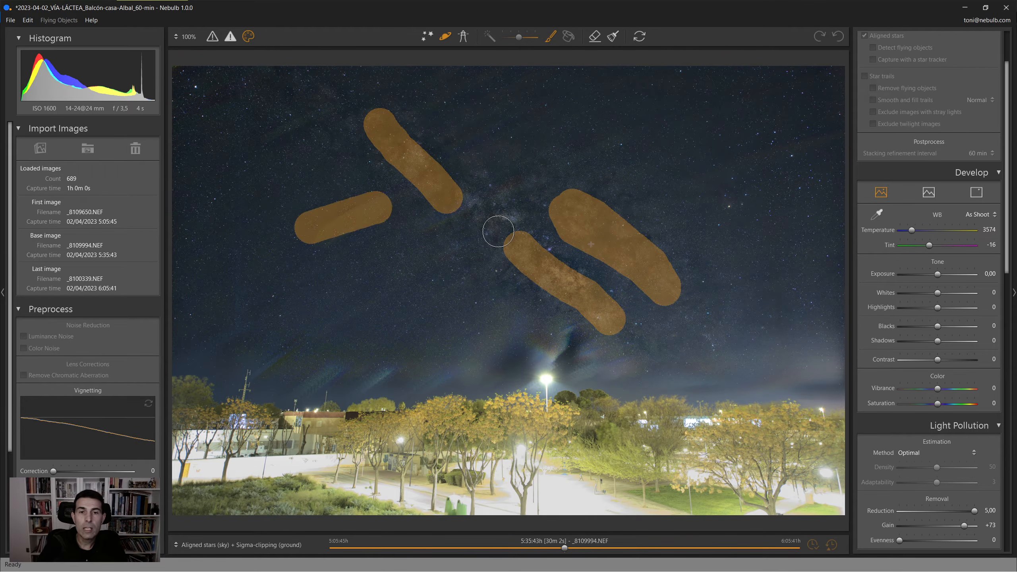
- Widen the exclusion areas over the Milky Way's core and upper section, and update the light pollution estimation
{"action": "left_click_drag", "start_coordinate": [520, 257], "coordinate": [582, 299]}
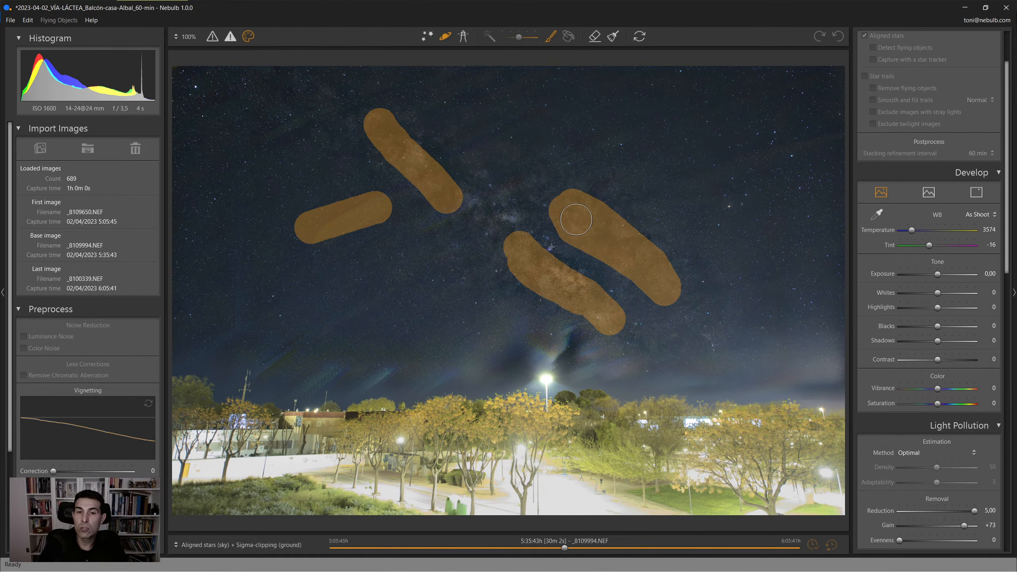
{"action": "mouse_move", "coordinate": [534, 251]}
{"action": "left_mouse_down"}
{"action": "mouse_move", "coordinate": [569, 296]}
{"action": "mouse_move", "coordinate": [589, 304]}
{"action": "mouse_move", "coordinate": [531, 272]}
{"action": "mouse_move", "coordinate": [517, 242]}
{"action": "left_mouse_up"}
{"action": "left_click_drag", "start_coordinate": [465, 204], "coordinate": [470, 209]}
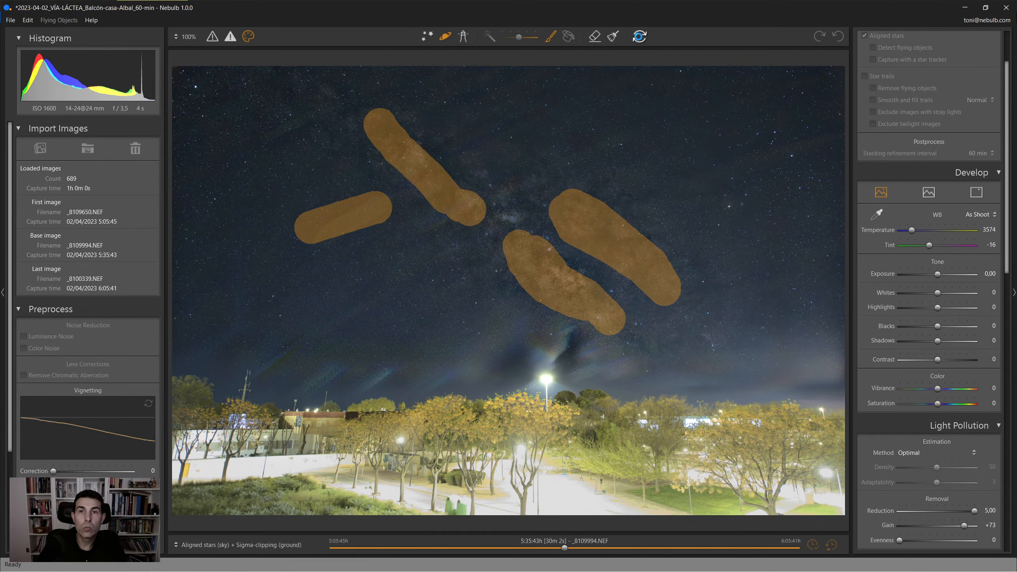
{"action": "left_click", "coordinate": [640, 36]}
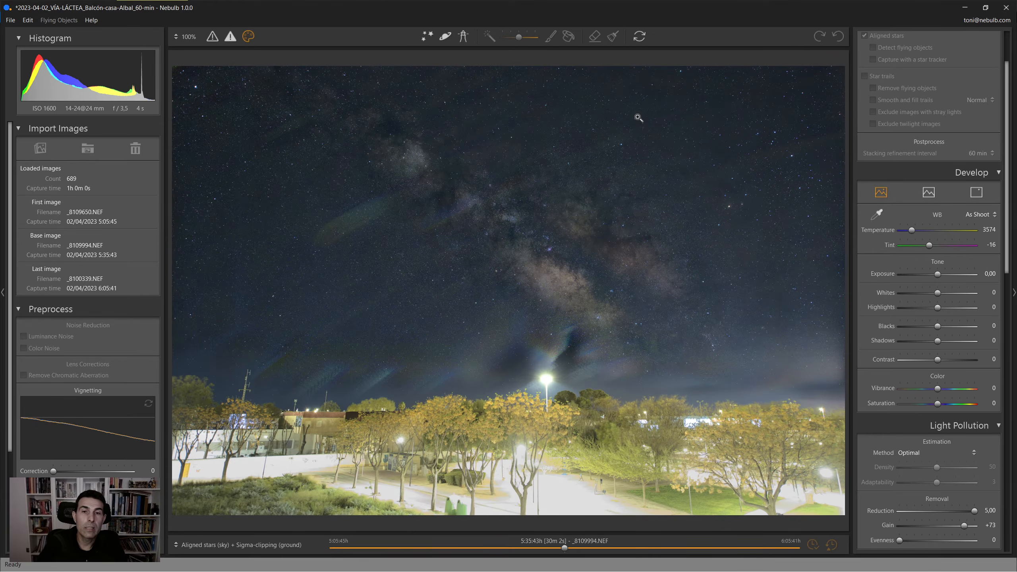
- Examine the Milky Way core and the sky around the street lamp up close
{"action": "left_click", "coordinate": [571, 283]}
{"action": "left_click_drag", "start_coordinate": [628, 336], "coordinate": [513, 289]}
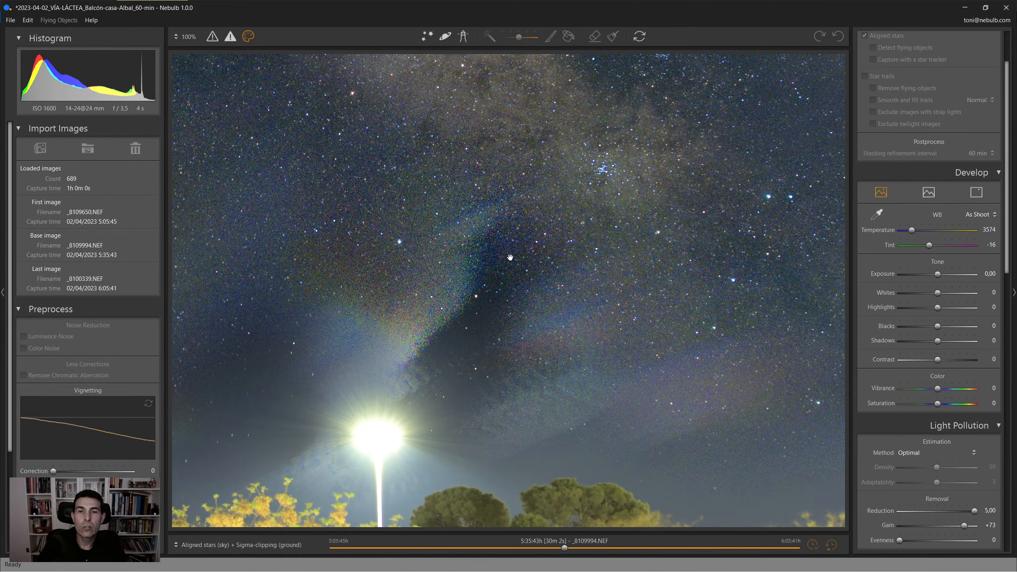
{"action": "left_click", "coordinate": [501, 328]}
- Add the street lamp's glow and the full horizon to the exclusion mask, and update the light pollution estimation
{"action": "left_click", "coordinate": [448, 39]}
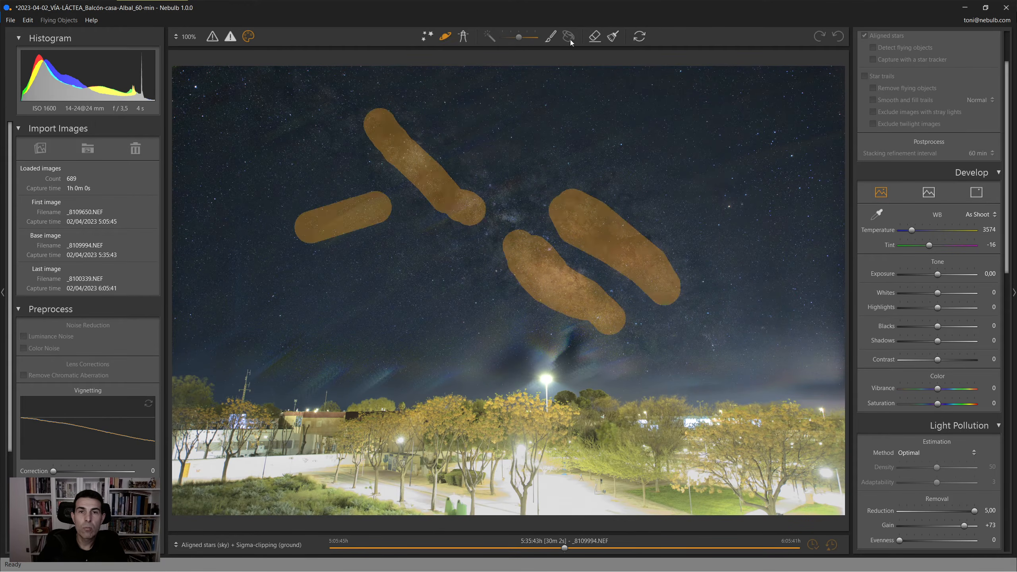
{"action": "left_click", "coordinate": [551, 37]}
{"action": "left_click", "coordinate": [546, 411]}
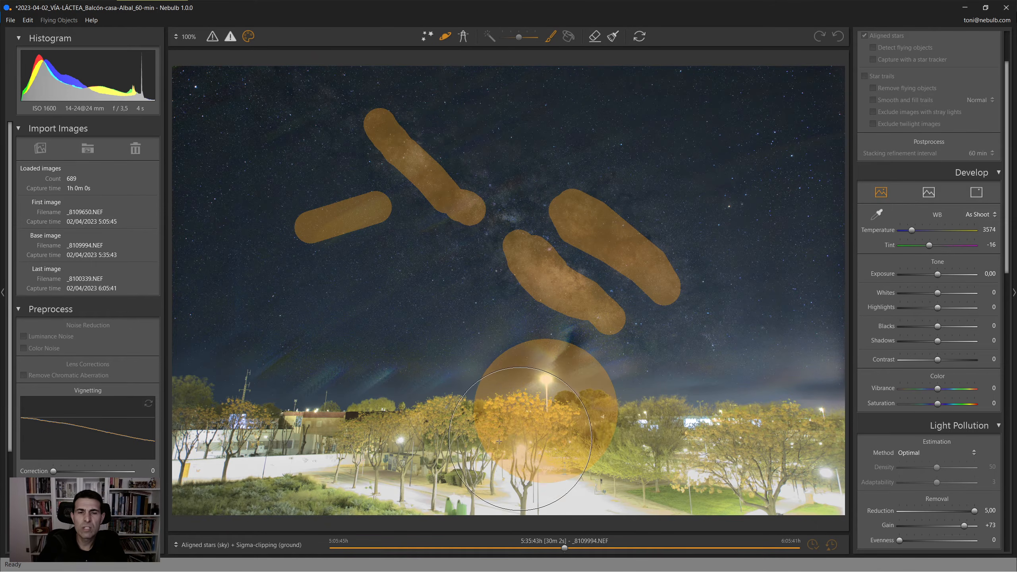
{"action": "scroll", "coordinate": [507, 419], "scroll_direction": "down", "scroll_amount": 5}
{"action": "mouse_move", "coordinate": [514, 408]}
{"action": "left_mouse_down"}
{"action": "mouse_move", "coordinate": [841, 417]}
{"action": "mouse_move", "coordinate": [209, 417]}
{"action": "left_mouse_up"}
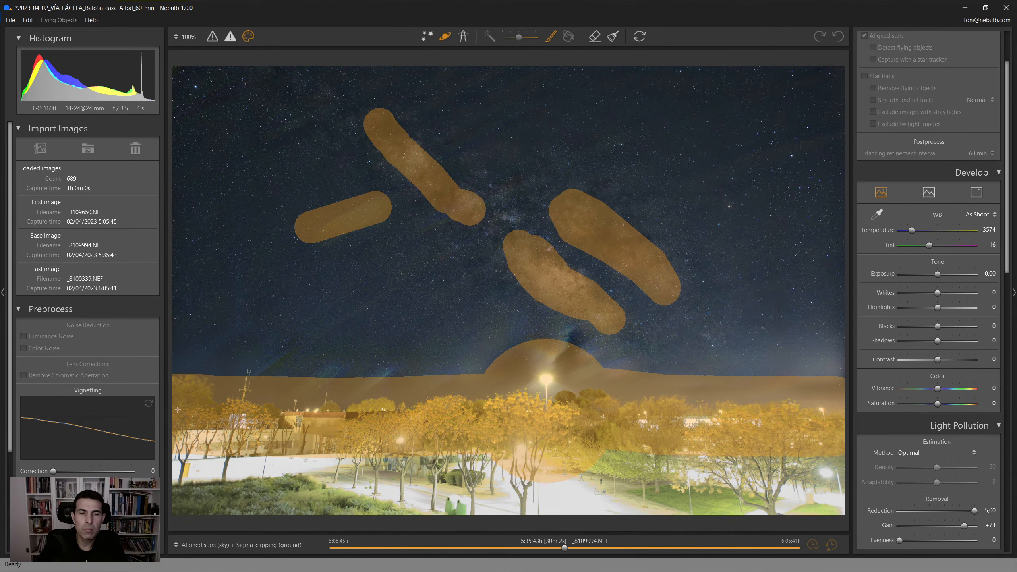
{"action": "left_click", "coordinate": [640, 36]}
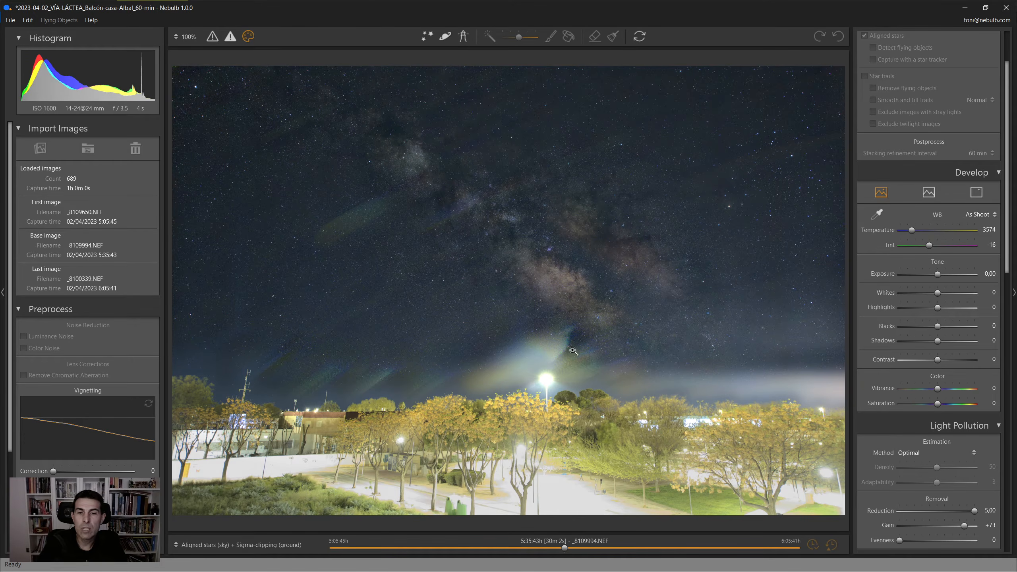
- Inspect the Milky Way core and its surroundings up close with the horizon excluded
{"action": "left_click", "coordinate": [590, 280]}
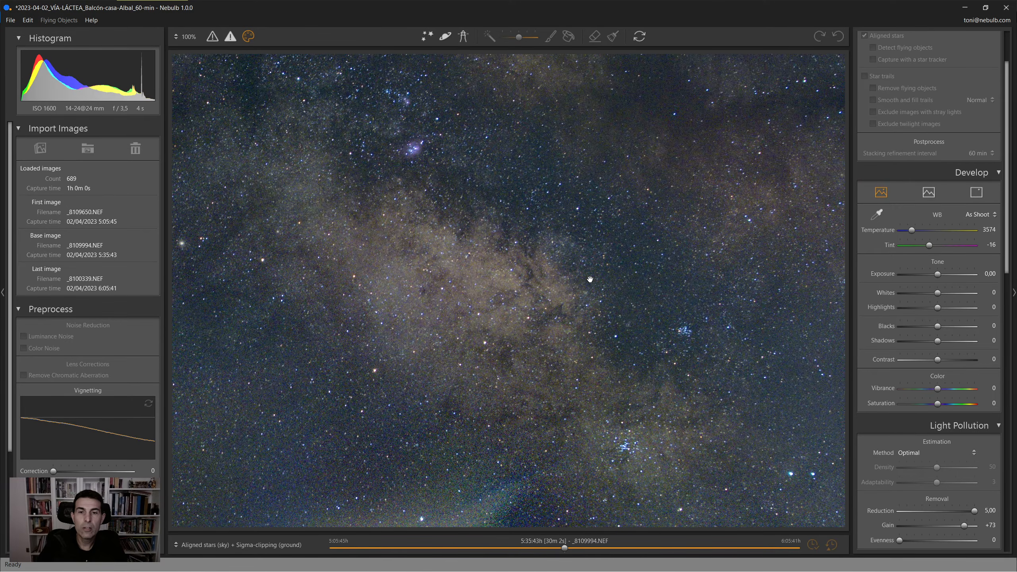
{"action": "left_click", "coordinate": [590, 279]}
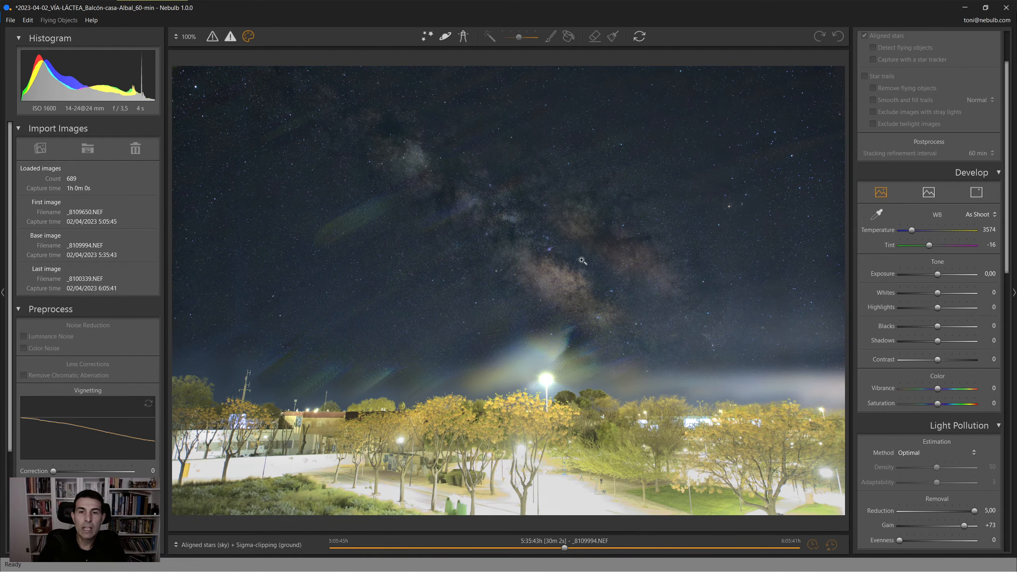
{"action": "left_click", "coordinate": [582, 260]}
{"action": "left_click_drag", "start_coordinate": [668, 344], "coordinate": [502, 293]}
{"action": "left_click_drag", "start_coordinate": [563, 198], "coordinate": [570, 268]}
{"action": "left_click", "coordinate": [570, 269]}
- Set the sky's Contrast to +31 and examine the sky along the horizon above the trees
{"action": "left_click", "coordinate": [976, 192]}
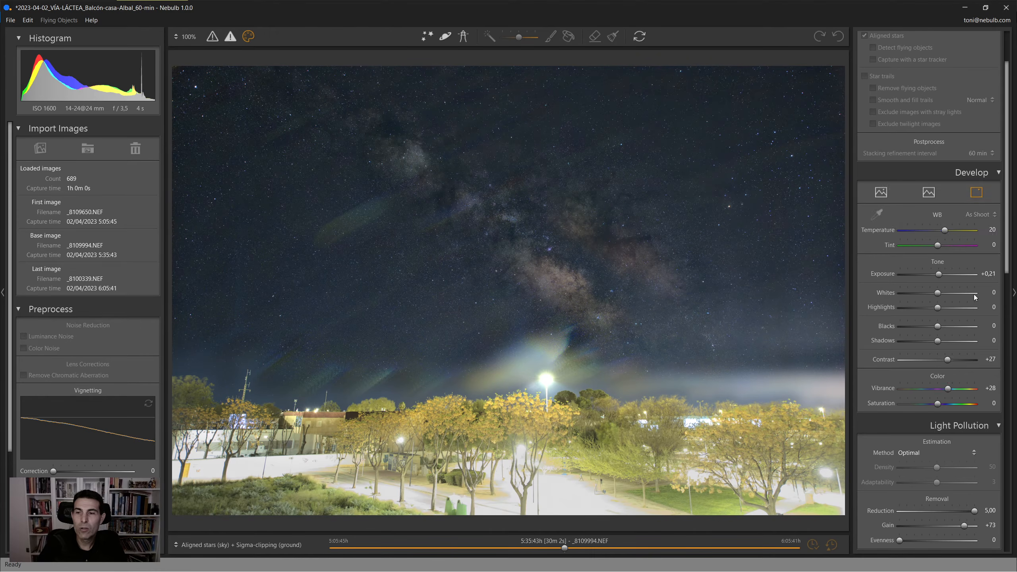
{"action": "left_click_drag", "start_coordinate": [946, 358], "coordinate": [948, 358]}
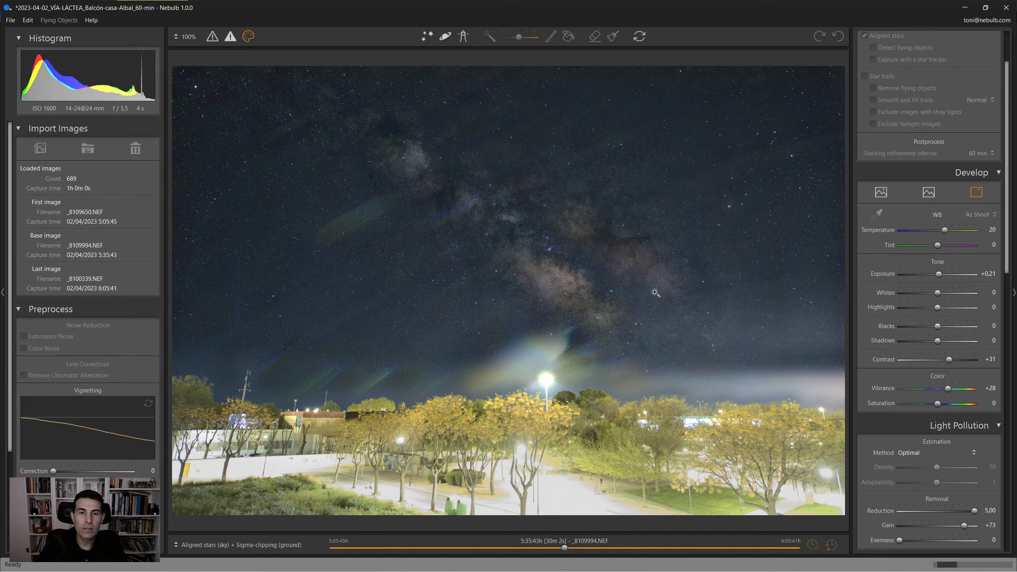
{"action": "left_click", "coordinate": [335, 381]}
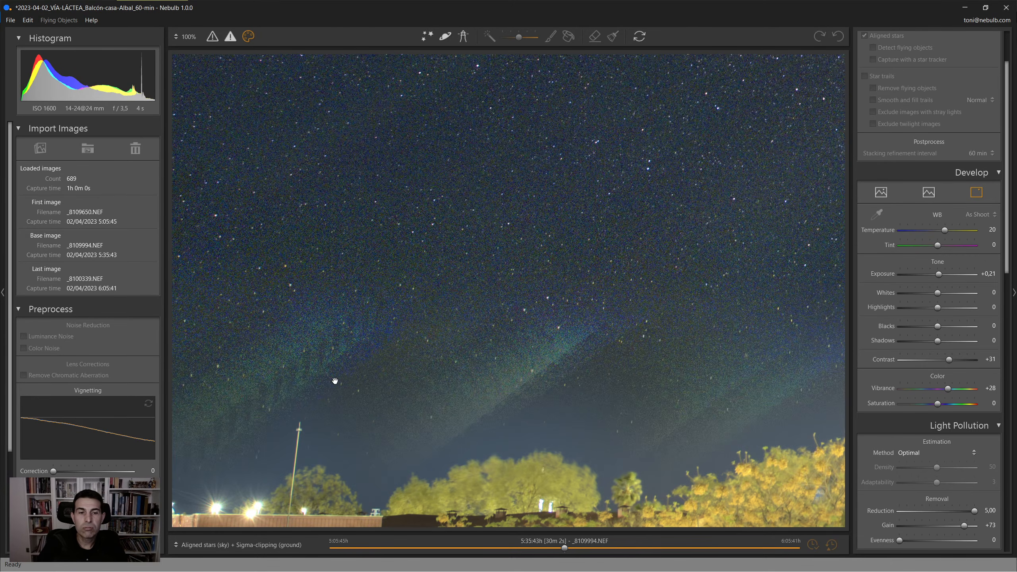
{"action": "left_click_drag", "start_coordinate": [520, 454], "coordinate": [399, 364]}
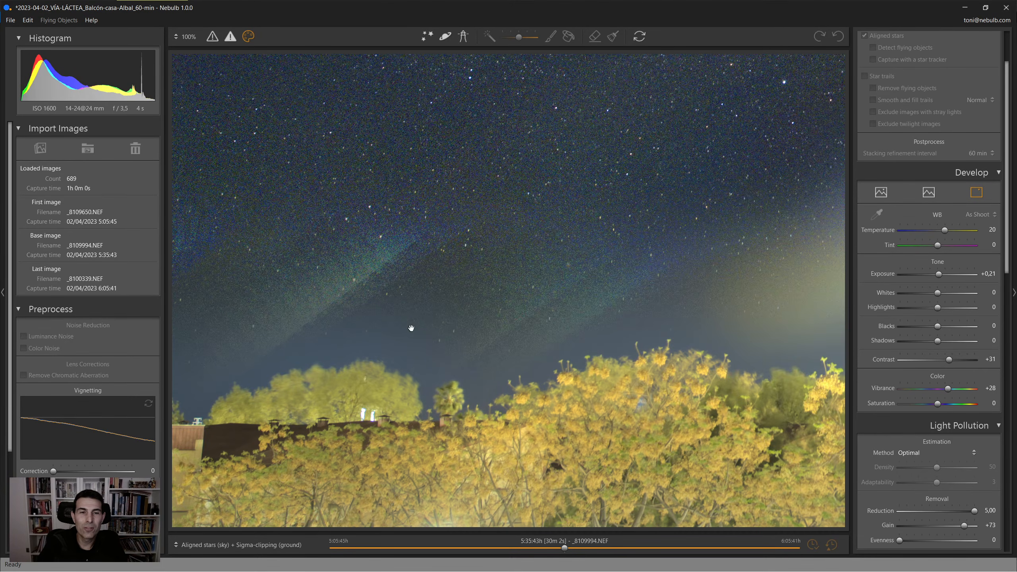
{"action": "left_click_drag", "start_coordinate": [425, 254], "coordinate": [332, 293]}
{"action": "left_click_drag", "start_coordinate": [569, 296], "coordinate": [343, 290]}
{"action": "mouse_move", "coordinate": [634, 296]}
{"action": "left_mouse_down"}
{"action": "mouse_move", "coordinate": [326, 287]}
{"action": "mouse_move", "coordinate": [458, 276]}
{"action": "left_mouse_up"}
{"action": "mouse_move", "coordinate": [726, 294]}
{"action": "left_mouse_down"}
{"action": "mouse_move", "coordinate": [458, 287]}
{"action": "mouse_move", "coordinate": [457, 276]}
{"action": "left_mouse_up"}
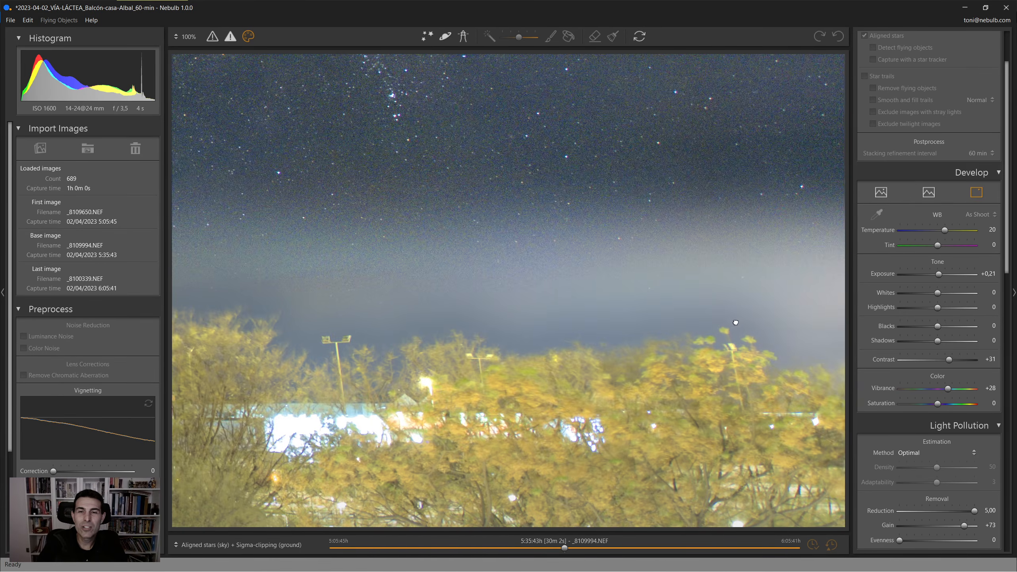
- Examine the sky above the horizon and the greenish light streaks beside the Milky Way and above the buildings up close
{"action": "left_click_drag", "start_coordinate": [733, 322], "coordinate": [502, 294]}
{"action": "left_click_drag", "start_coordinate": [529, 223], "coordinate": [658, 388]}
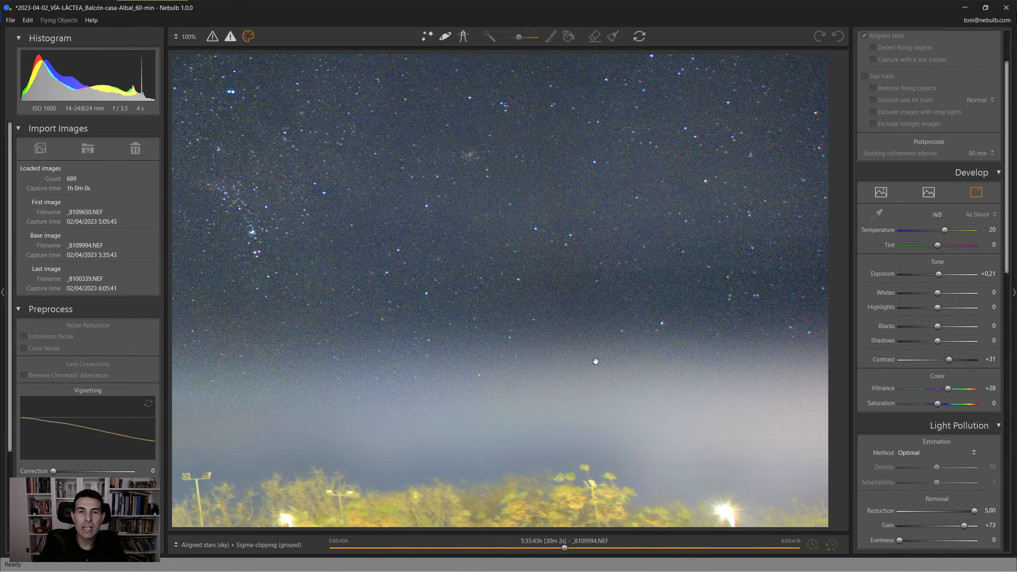
{"action": "left_click", "coordinate": [541, 385]}
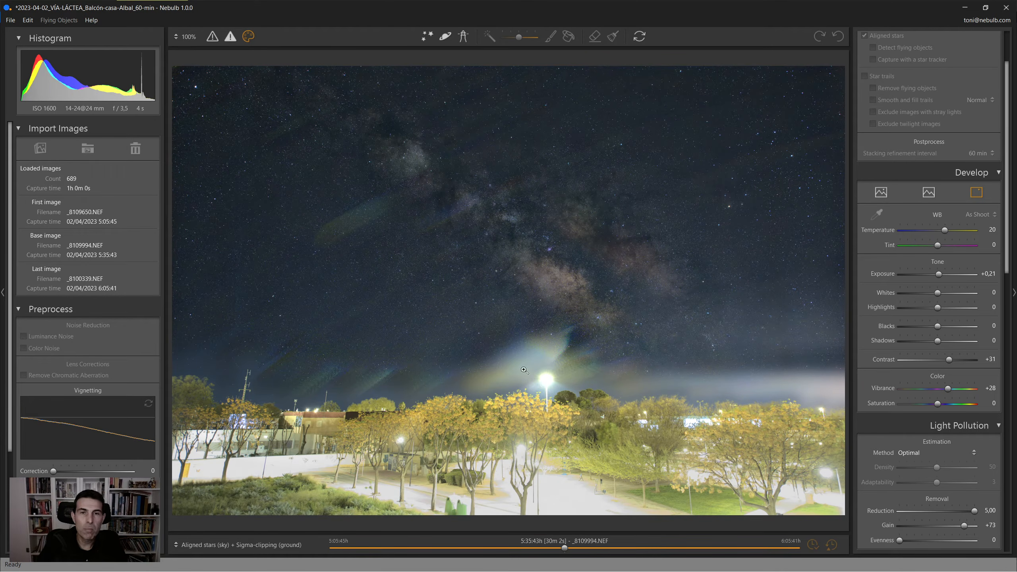
{"action": "left_click", "coordinate": [356, 217]}
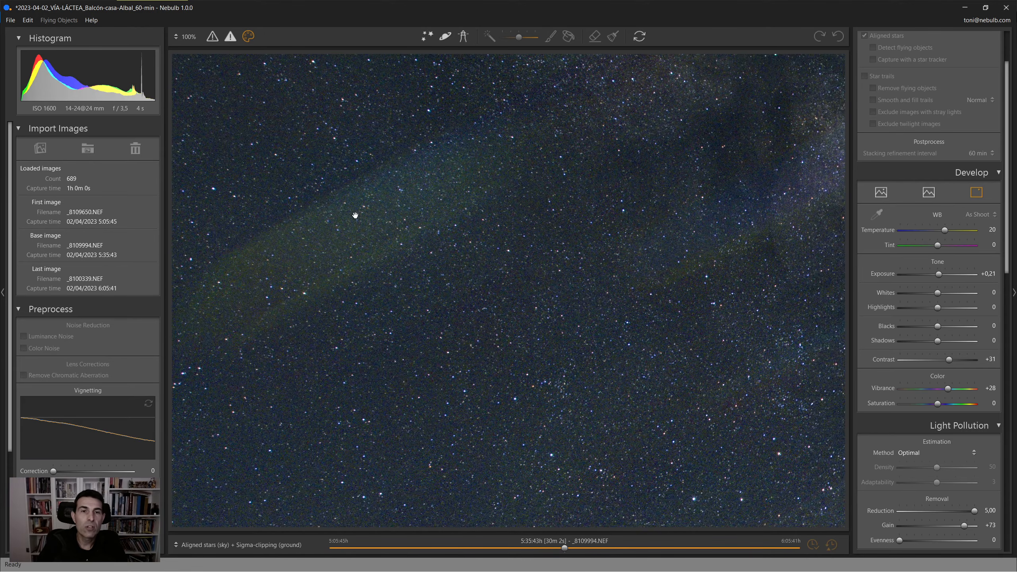
{"action": "left_click_drag", "start_coordinate": [352, 216], "coordinate": [529, 271]}
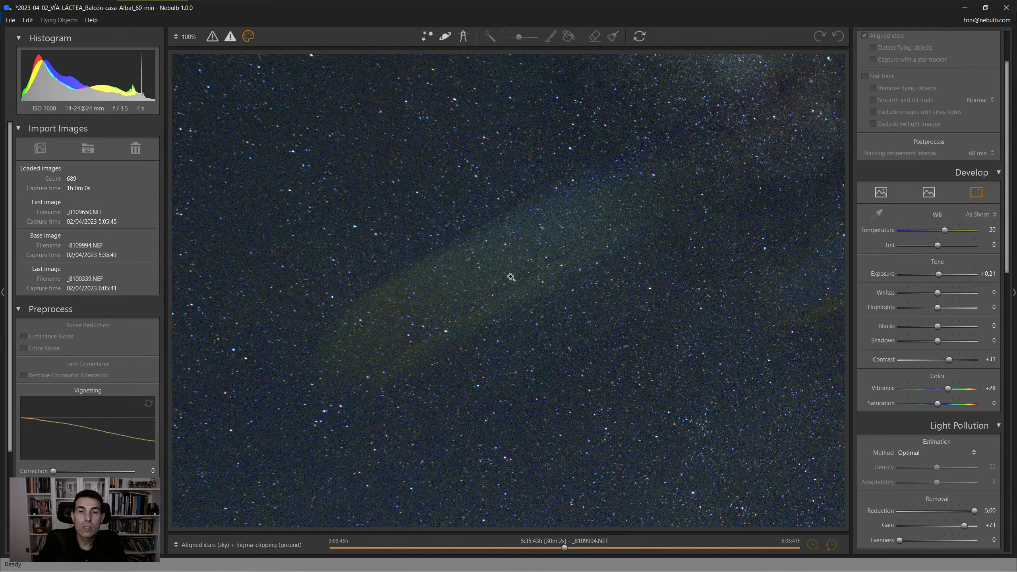
{"action": "left_click", "coordinate": [512, 278]}
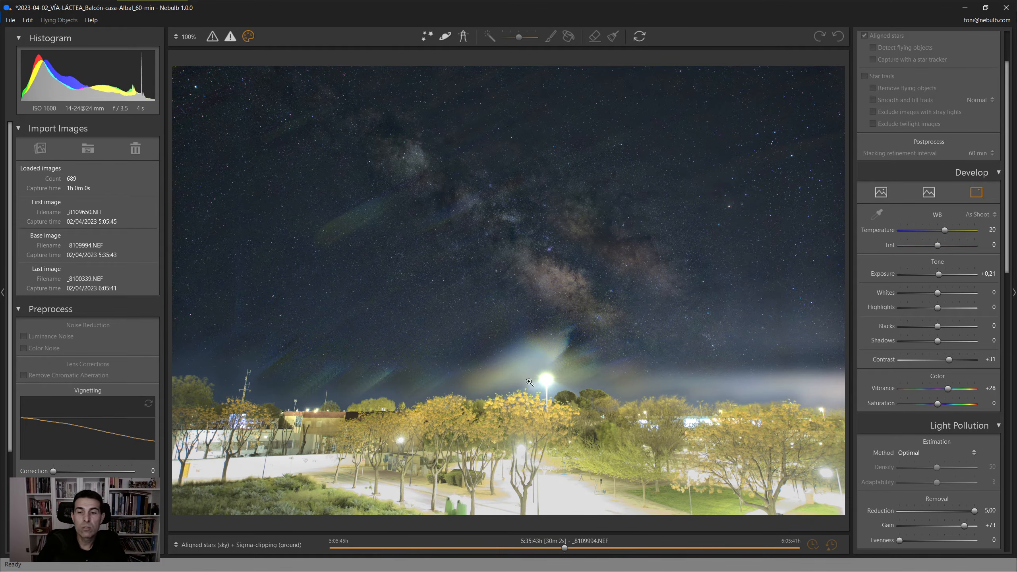
{"action": "scroll", "coordinate": [965, 304], "scroll_direction": "down", "scroll_amount": 3}
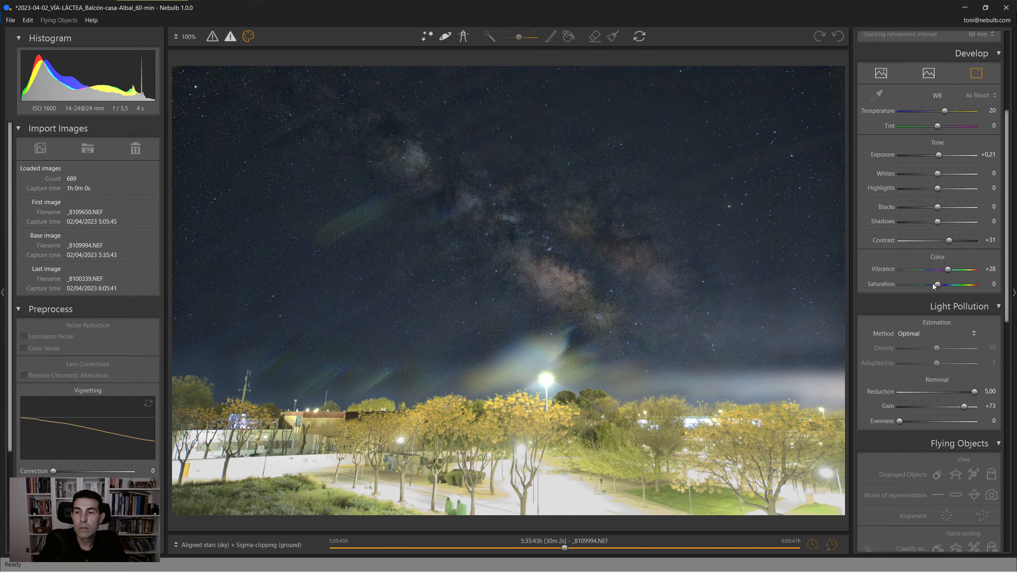
{"action": "left_click", "coordinate": [301, 379]}
{"action": "left_click_drag", "start_coordinate": [318, 408], "coordinate": [569, 270]}
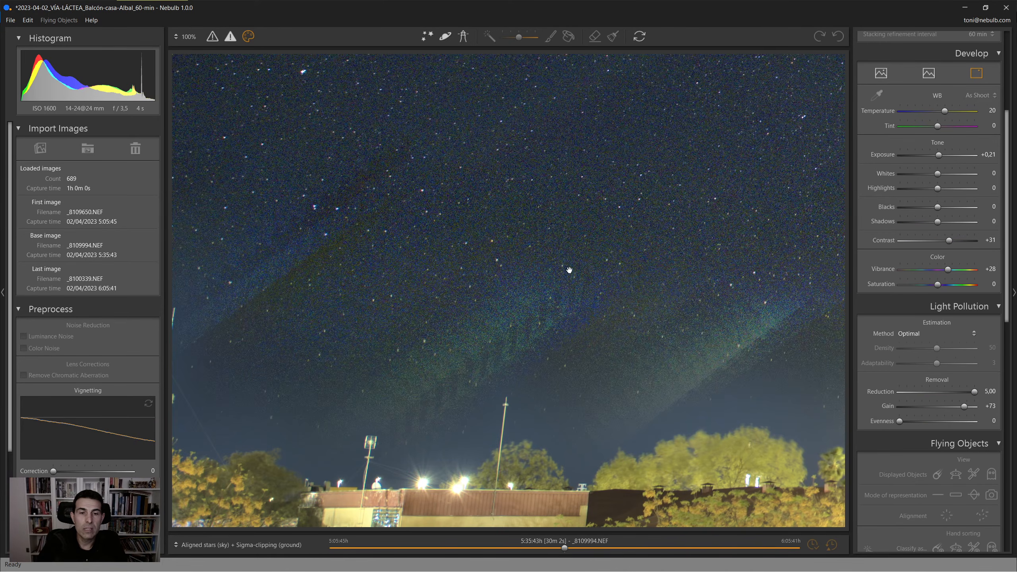
{"action": "left_click_drag", "start_coordinate": [643, 383], "coordinate": [333, 365]}
{"action": "left_click", "coordinate": [630, 479]}
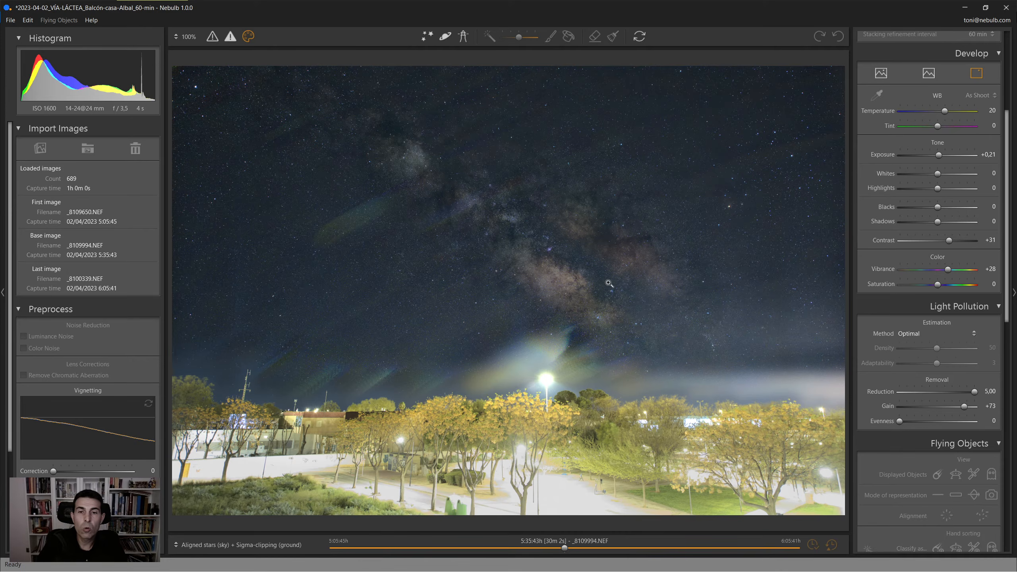
- Transform the sky region with vertical and horizontal Stretch at 100, vertical Shift at +61 and horizontal Shift at -55
{"action": "scroll", "coordinate": [958, 314], "scroll_direction": "down", "scroll_amount": 15}
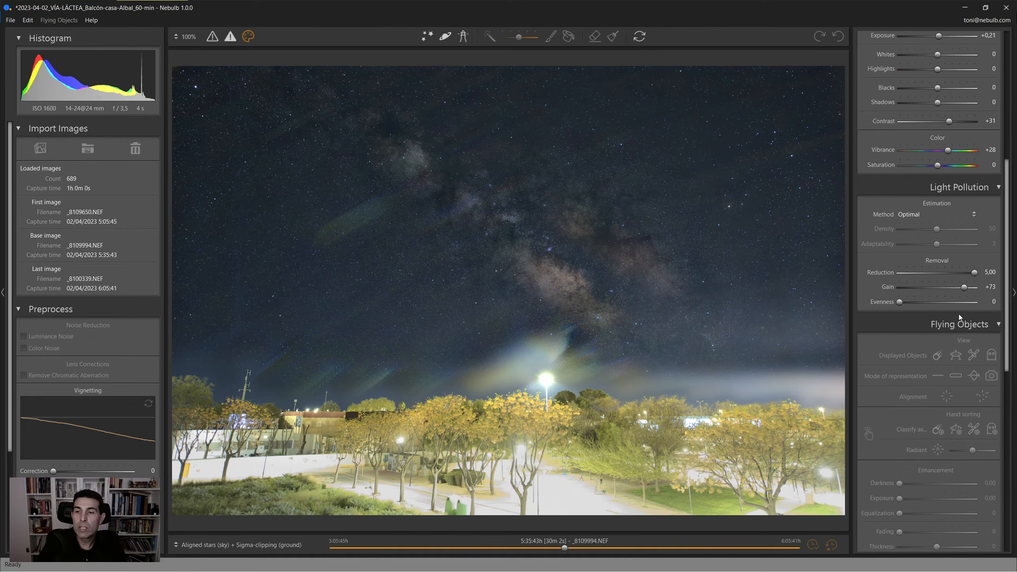
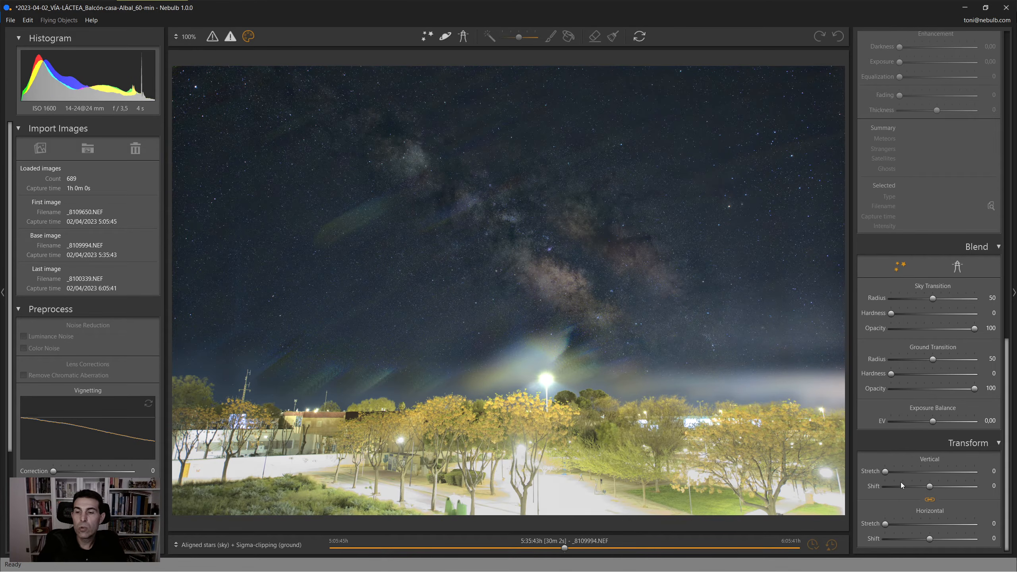
{"action": "left_click_drag", "start_coordinate": [885, 472], "coordinate": [987, 476]}
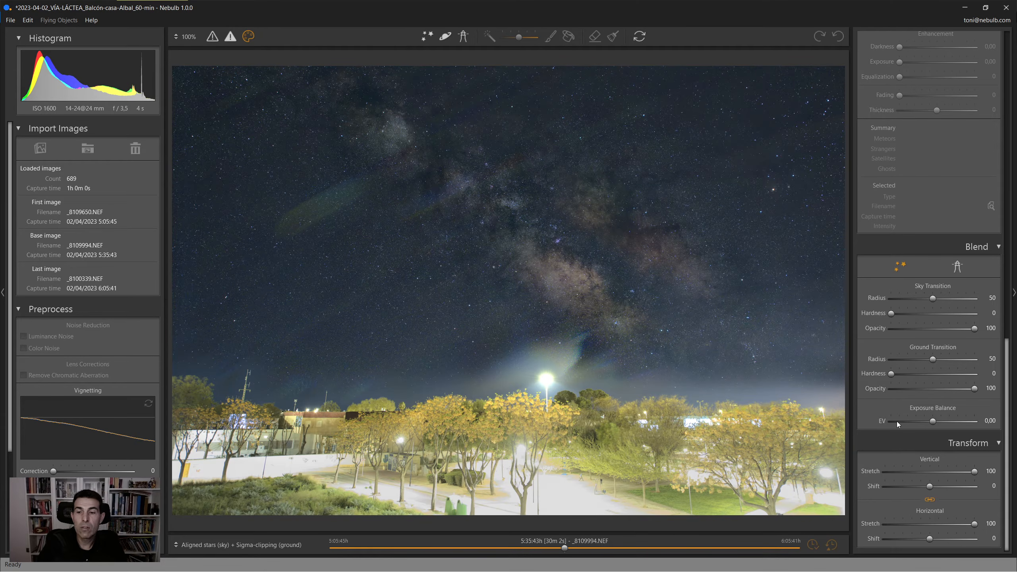
{"action": "left_click_drag", "start_coordinate": [930, 487], "coordinate": [980, 490]}
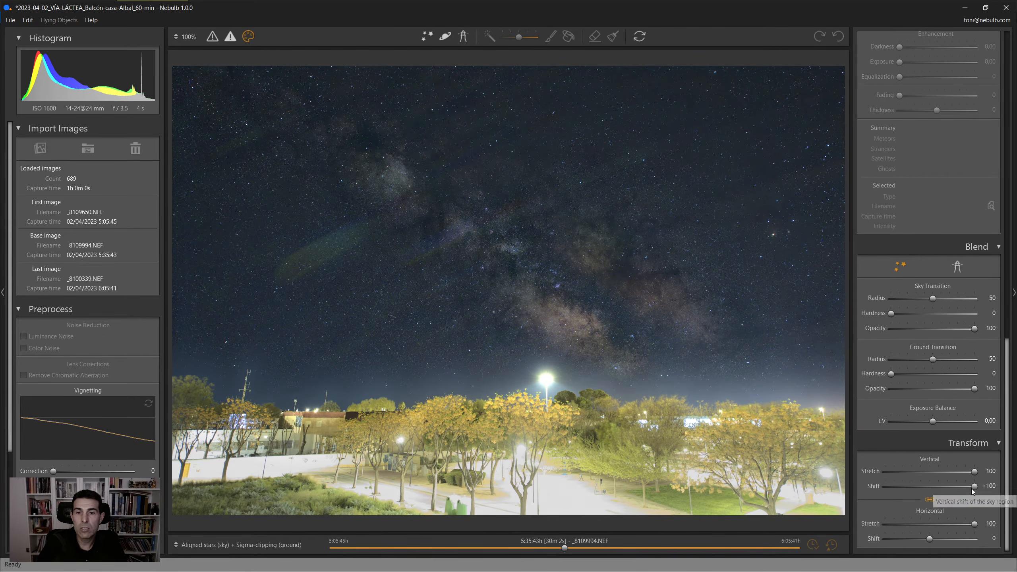
{"action": "left_click_drag", "start_coordinate": [975, 488], "coordinate": [958, 489]}
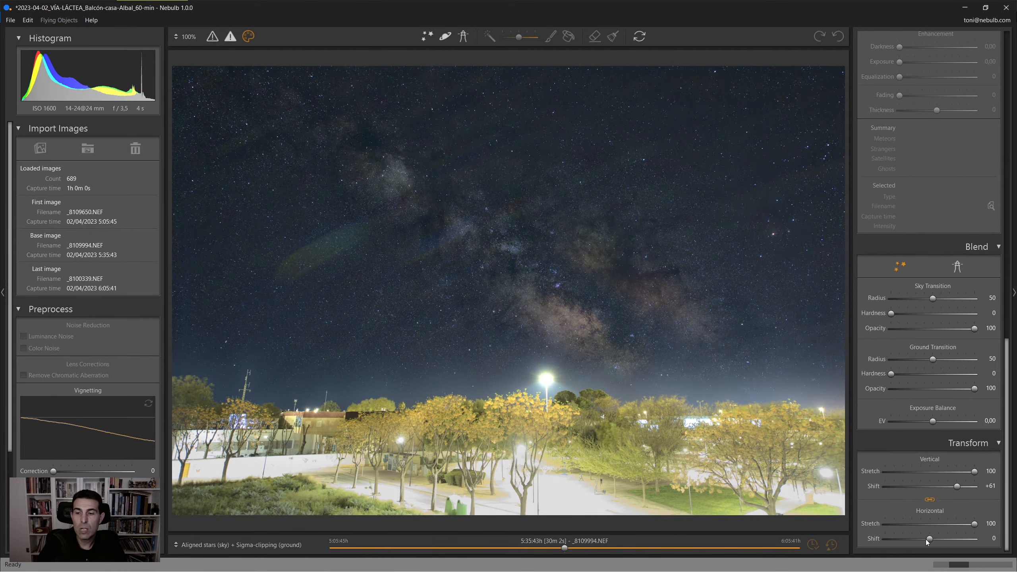
{"action": "left_click_drag", "start_coordinate": [931, 539], "coordinate": [912, 540]}
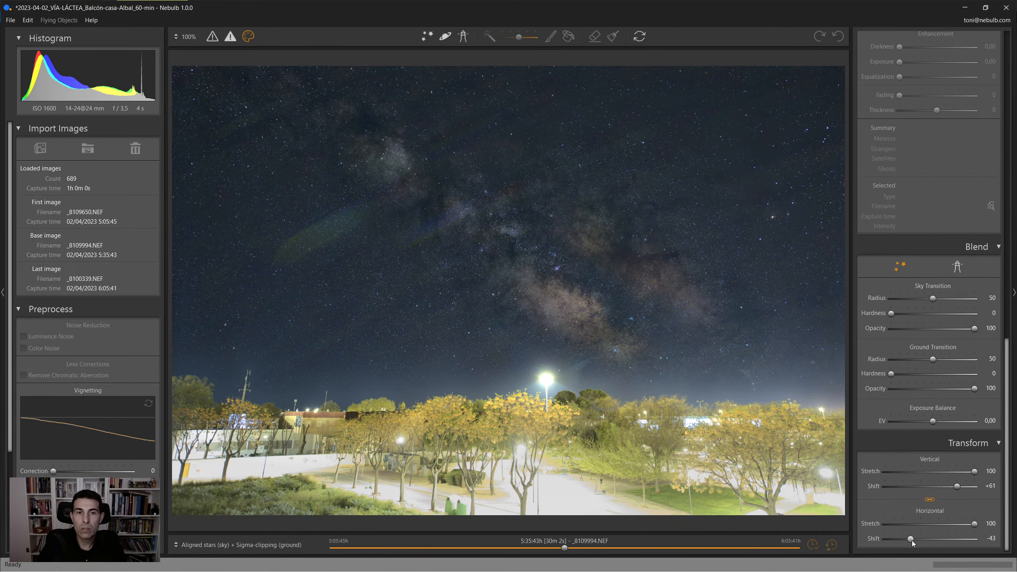
{"action": "left_click_drag", "start_coordinate": [912, 540], "coordinate": [906, 541]}
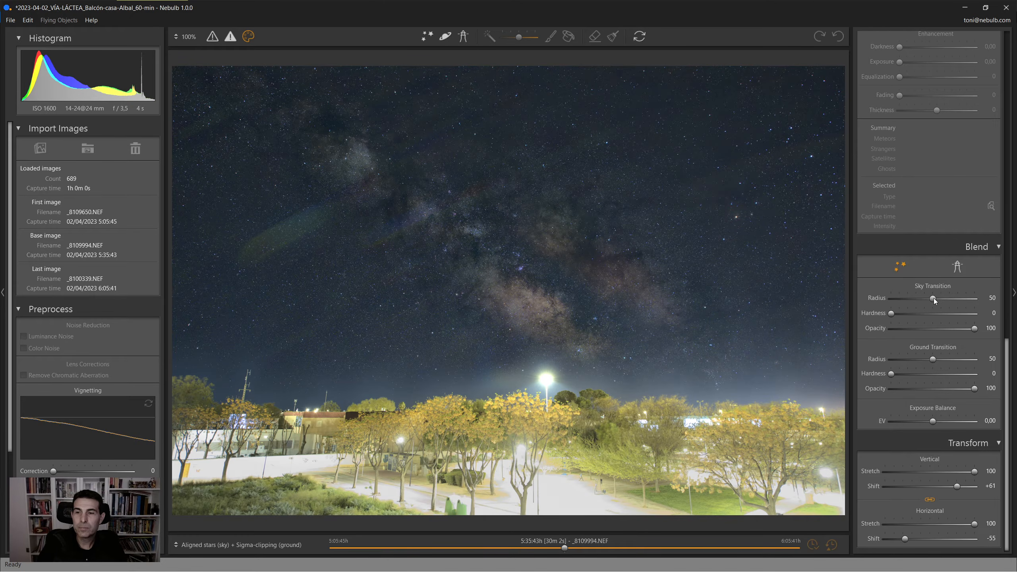
- Try a Radius of 0 for both the Sky Transition and Ground Transition, inspecting the blend around the street lamp
{"action": "left_click_drag", "start_coordinate": [934, 298], "coordinate": [891, 298]}
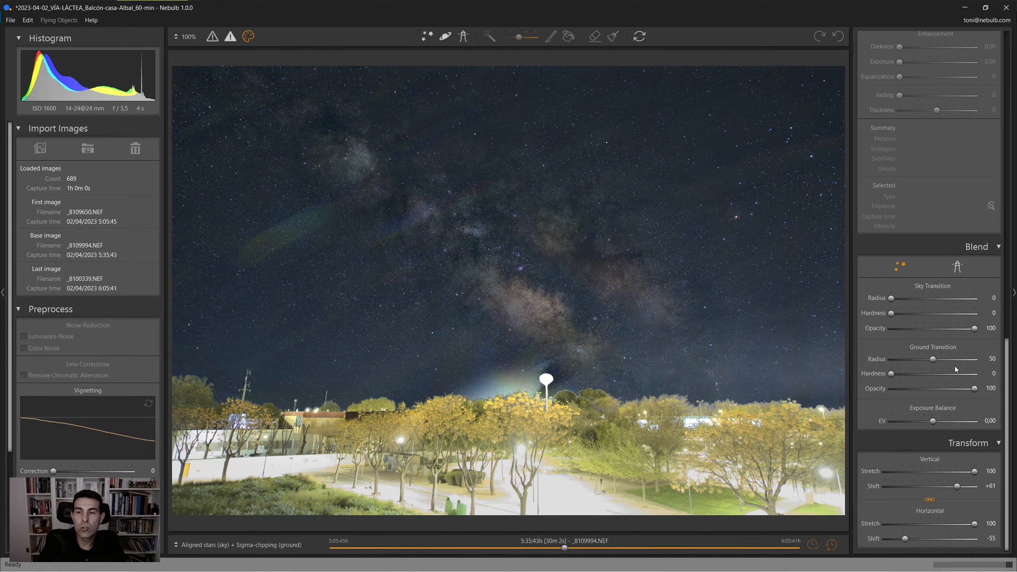
{"action": "left_click_drag", "start_coordinate": [933, 363], "coordinate": [883, 364]}
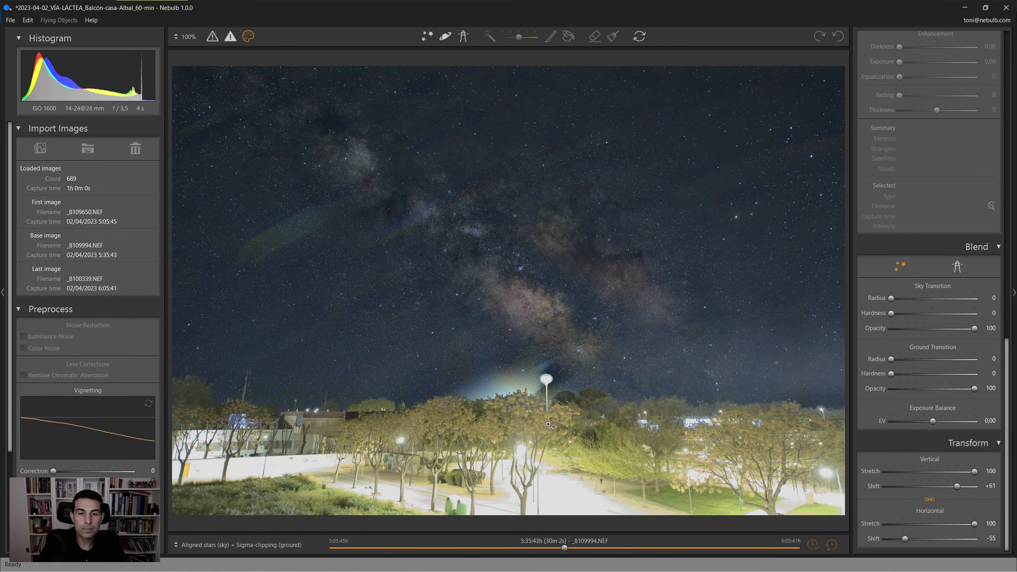
{"action": "left_click", "coordinate": [498, 395]}
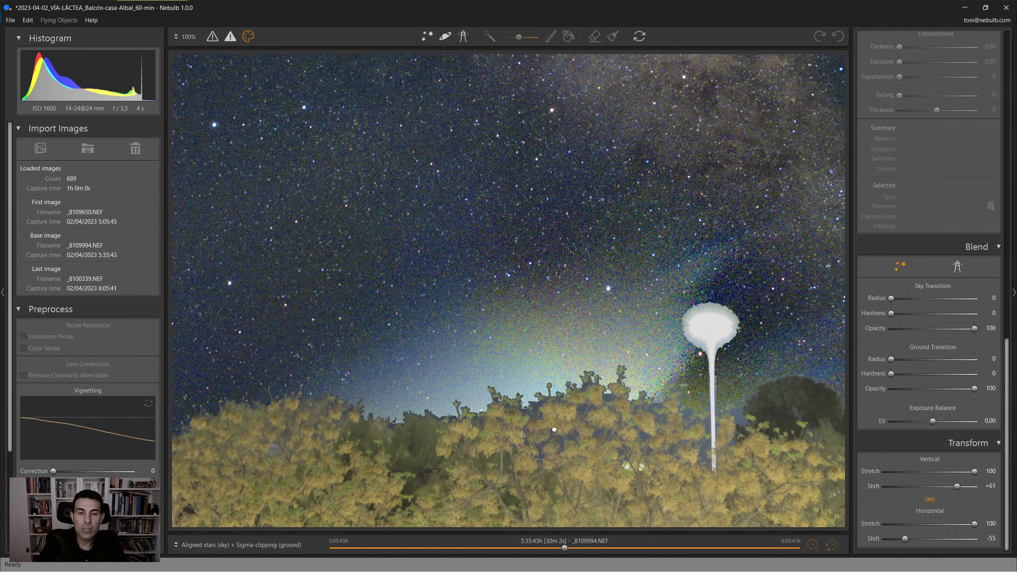
{"action": "left_click", "coordinate": [557, 334]}
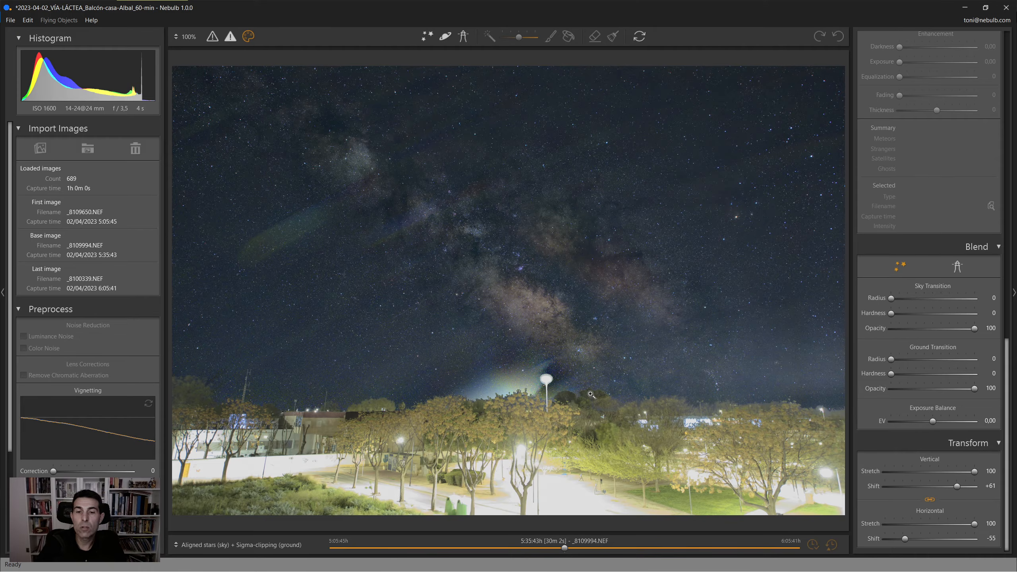
{"action": "left_click", "coordinate": [531, 405]}
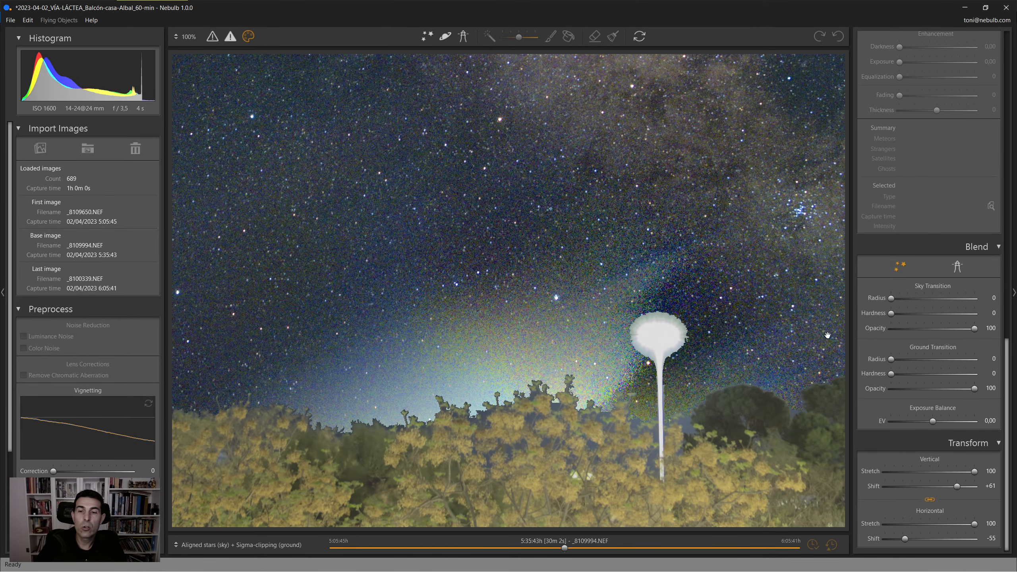
- Set the Sky Transition Radius to 67 and the Ground Transition Radius to 70
{"action": "left_click_drag", "start_coordinate": [892, 299], "coordinate": [946, 299]}
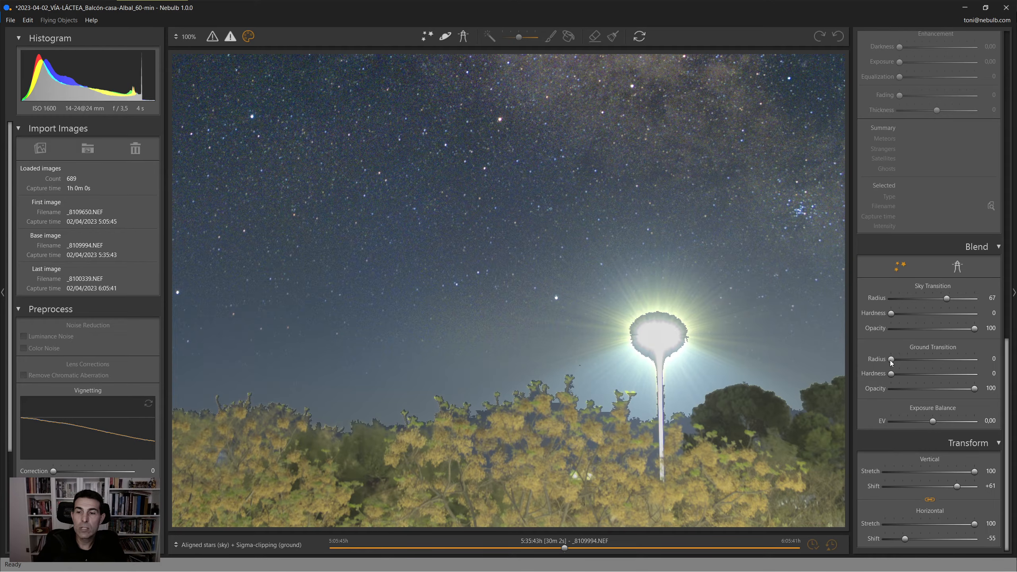
{"action": "left_click_drag", "start_coordinate": [891, 360], "coordinate": [947, 361]}
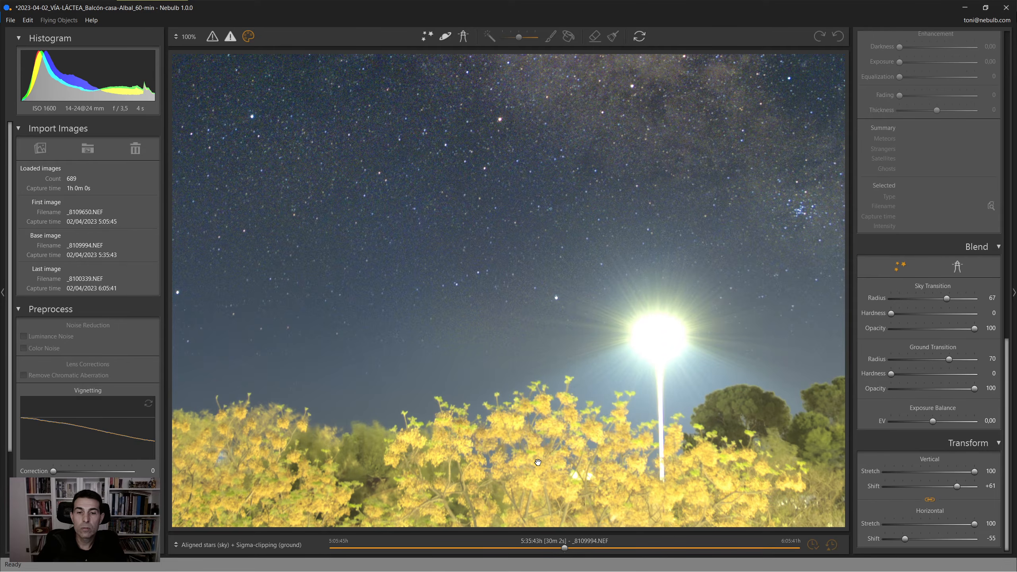
{"action": "left_click", "coordinate": [604, 431]}
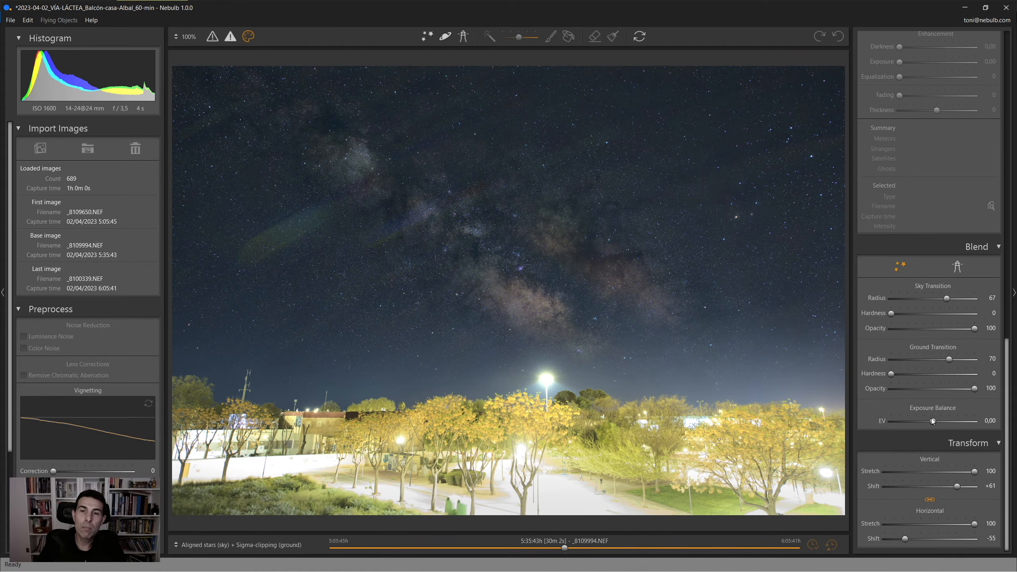
- Try darker and brighter Exposure Balance settings for the blend, ending at -0.69 EV
{"action": "left_click_drag", "start_coordinate": [932, 420], "coordinate": [911, 424]}
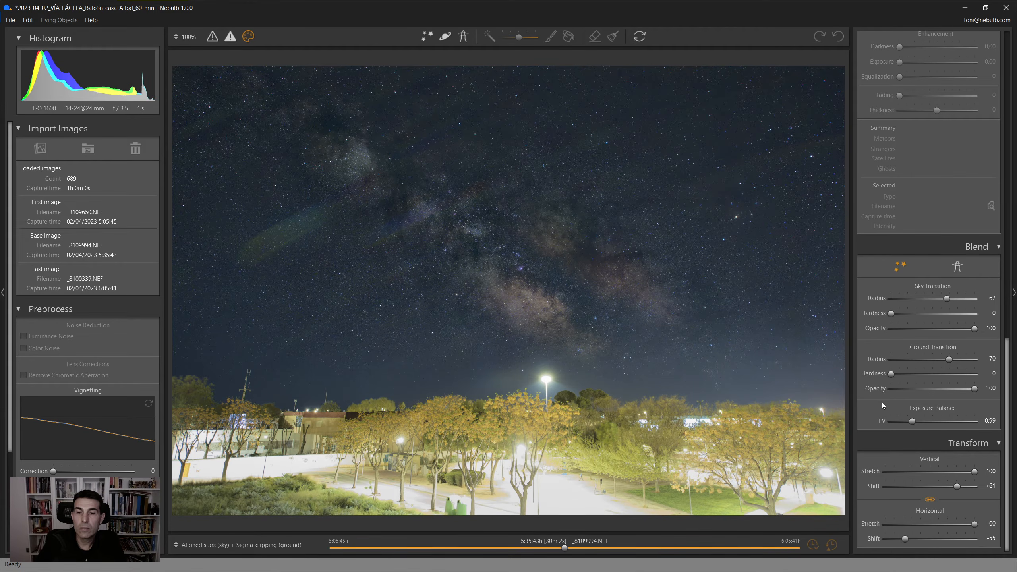
{"action": "left_click_drag", "start_coordinate": [911, 424], "coordinate": [898, 422]}
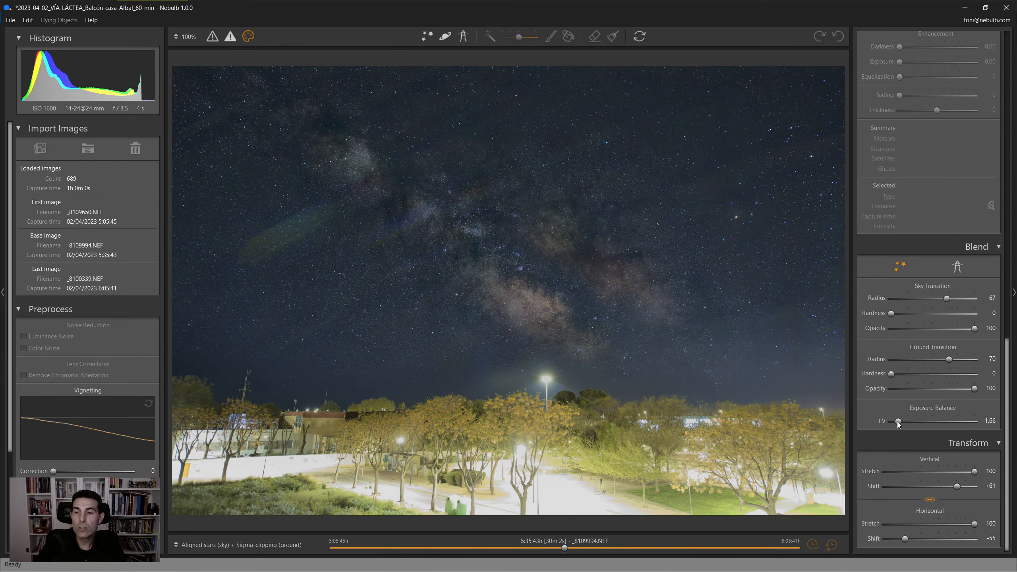
{"action": "left_click_drag", "start_coordinate": [899, 422], "coordinate": [960, 424]}
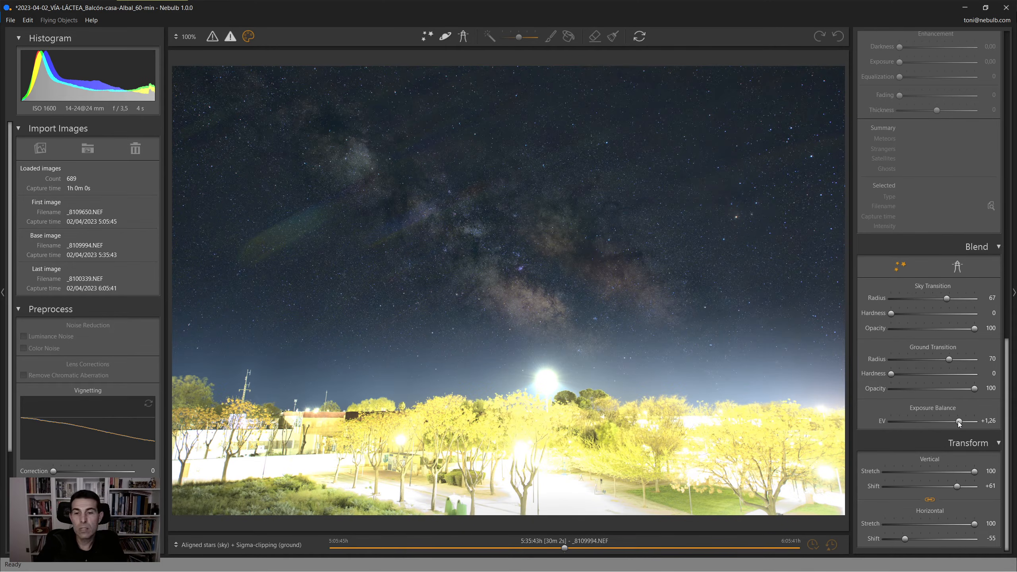
{"action": "left_click_drag", "start_coordinate": [958, 421], "coordinate": [918, 423]}
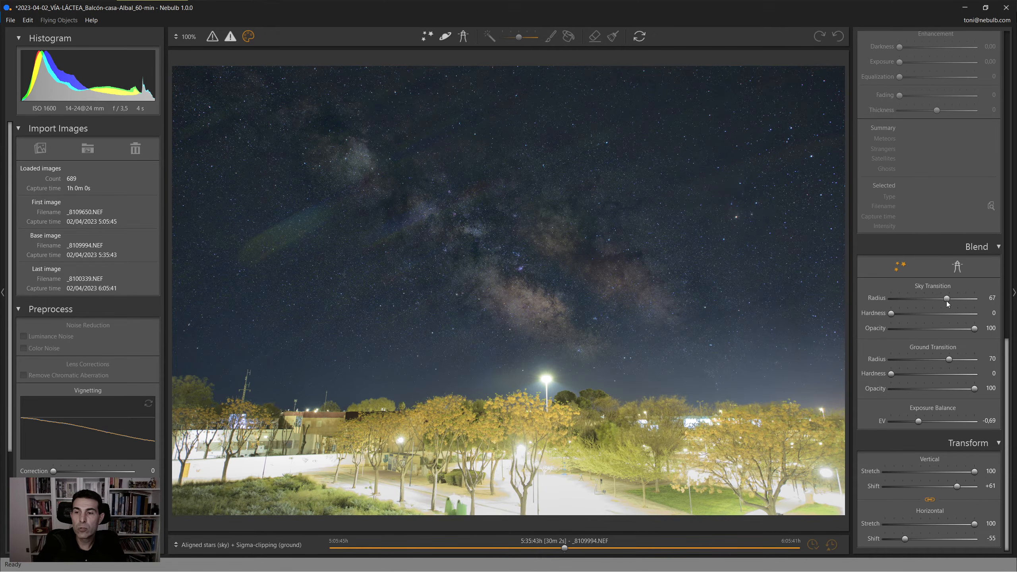
- Set the Sky Transition Radius to 73 and Hardness to 100, and check the sky above the street lamp
{"action": "left_click_drag", "start_coordinate": [946, 300], "coordinate": [952, 299]}
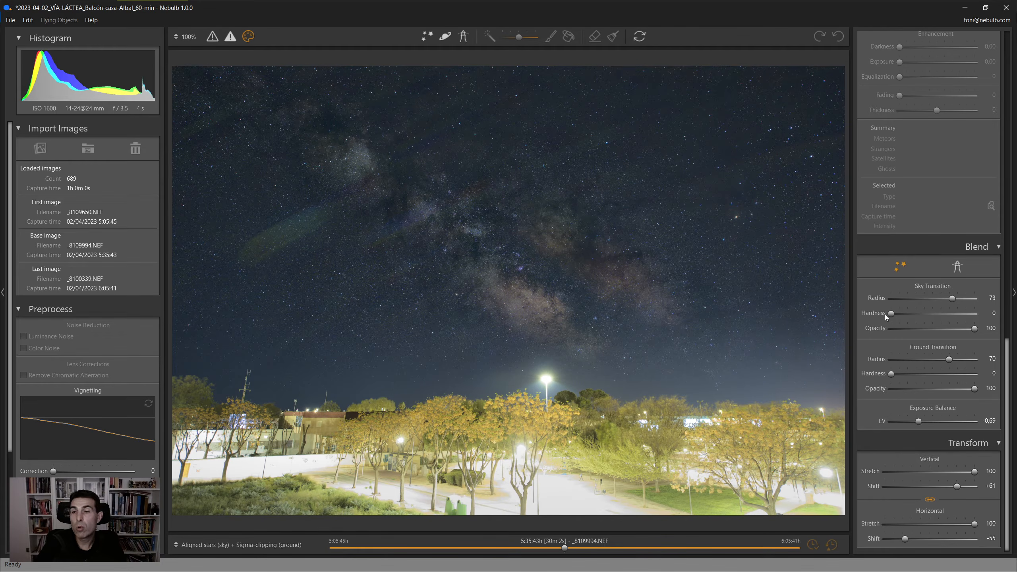
{"action": "left_click_drag", "start_coordinate": [892, 317], "coordinate": [985, 319]}
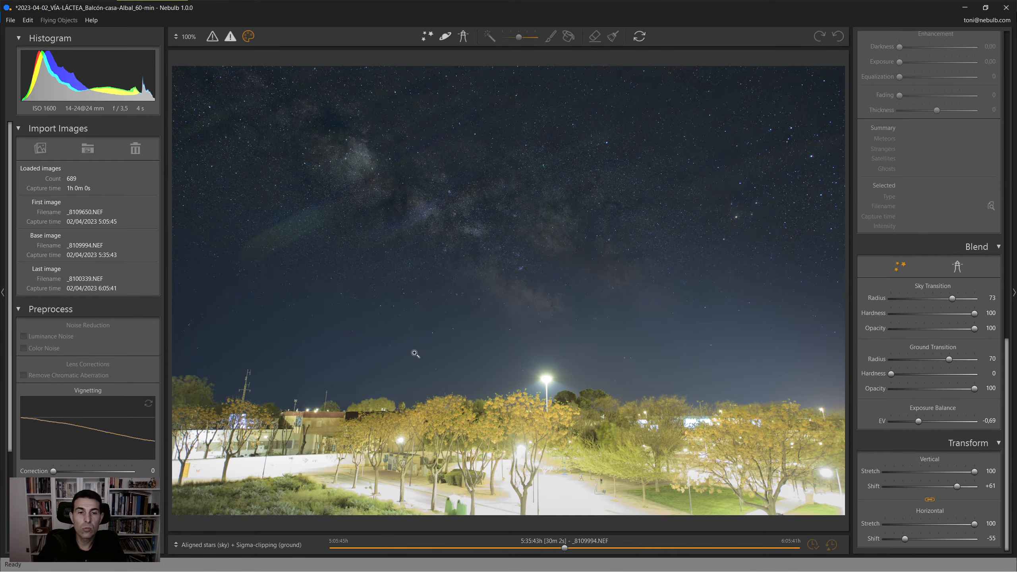
{"action": "left_click", "coordinate": [586, 343]}
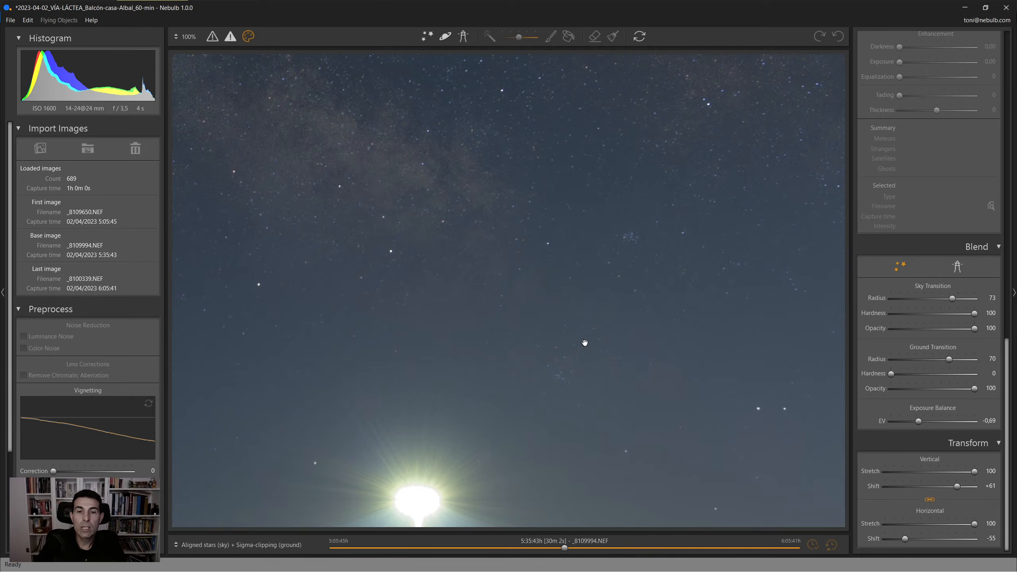
{"action": "left_click", "coordinate": [586, 343]}
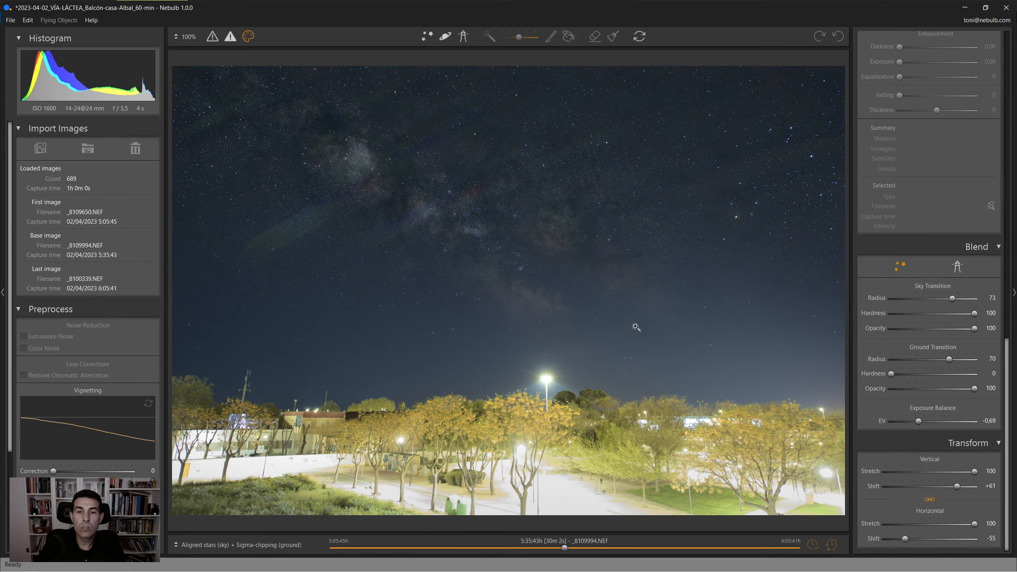
- Inspect the blend between sky and trees up close along the horizon on both sides of the street lamp
{"action": "left_click", "coordinate": [624, 410]}
{"action": "left_click_drag", "start_coordinate": [607, 387], "coordinate": [435, 381]}
{"action": "left_click_drag", "start_coordinate": [689, 388], "coordinate": [577, 376]}
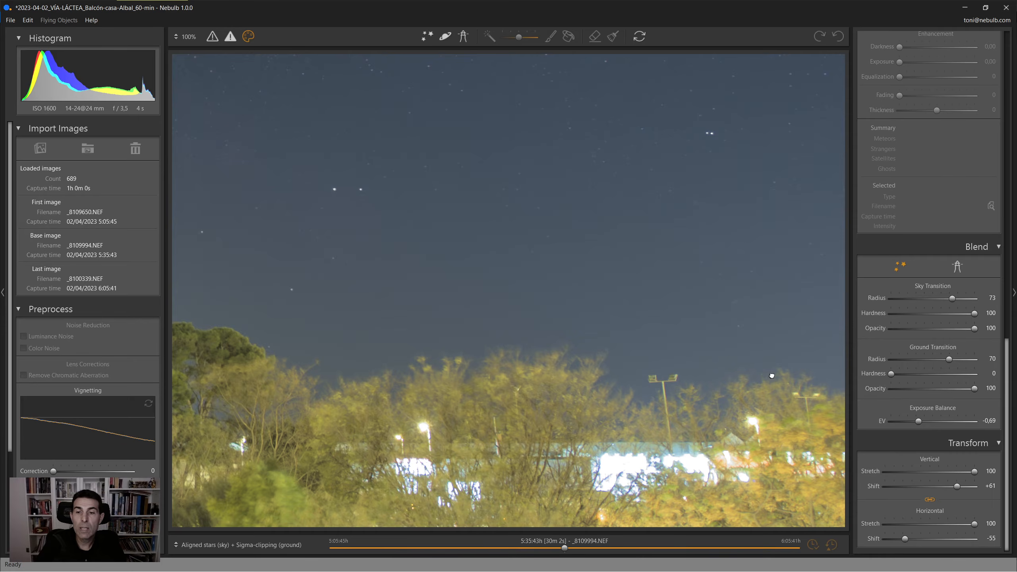
{"action": "left_click_drag", "start_coordinate": [772, 375], "coordinate": [629, 370]}
{"action": "left_click_drag", "start_coordinate": [767, 374], "coordinate": [496, 375]}
{"action": "left_click_drag", "start_coordinate": [759, 389], "coordinate": [618, 383]}
{"action": "left_click_drag", "start_coordinate": [349, 375], "coordinate": [736, 370]}
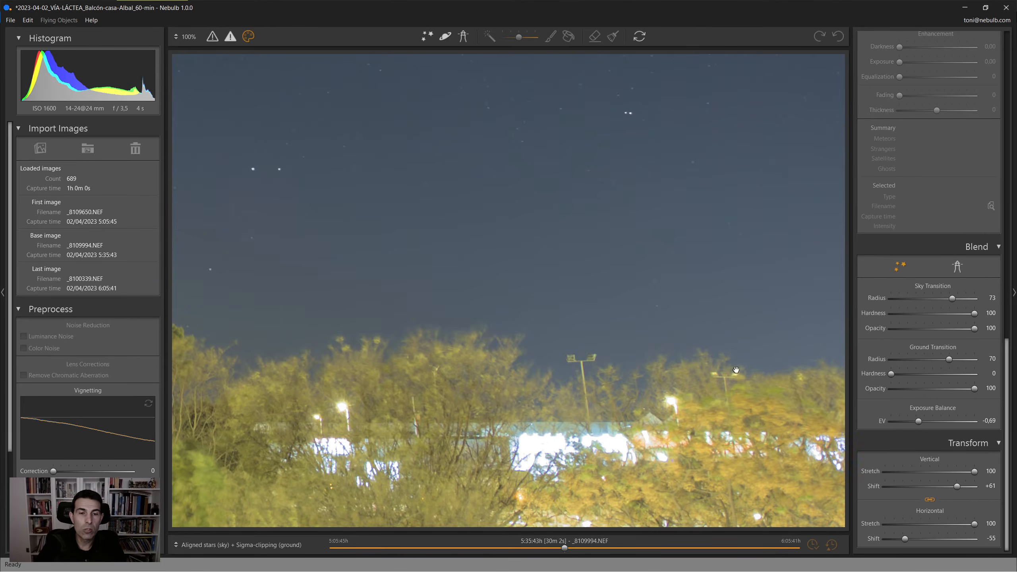
{"action": "left_click_drag", "start_coordinate": [455, 360], "coordinate": [787, 352]}
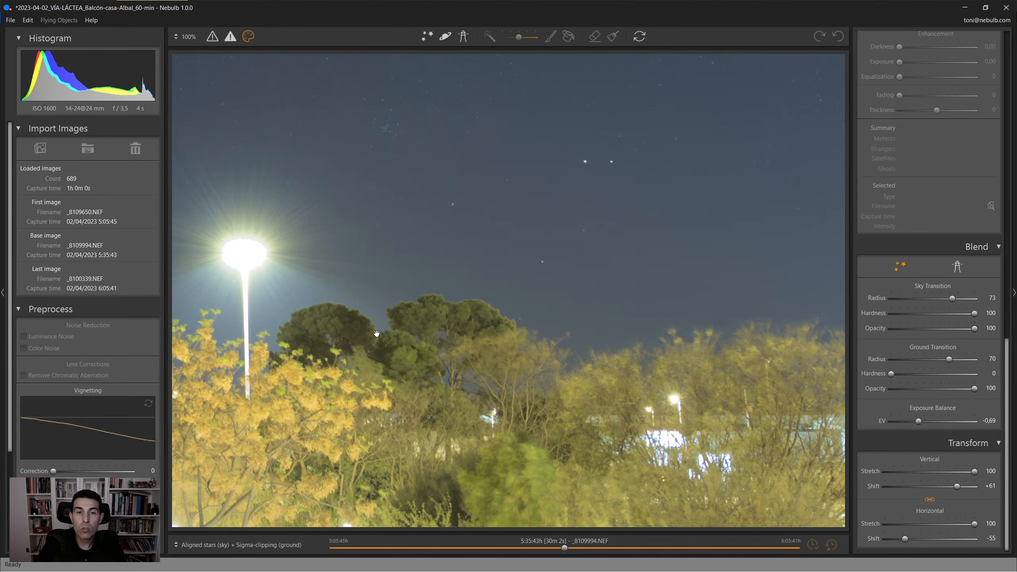
{"action": "left_click_drag", "start_coordinate": [377, 334], "coordinate": [588, 355]}
{"action": "left_click_drag", "start_coordinate": [338, 343], "coordinate": [683, 332]}
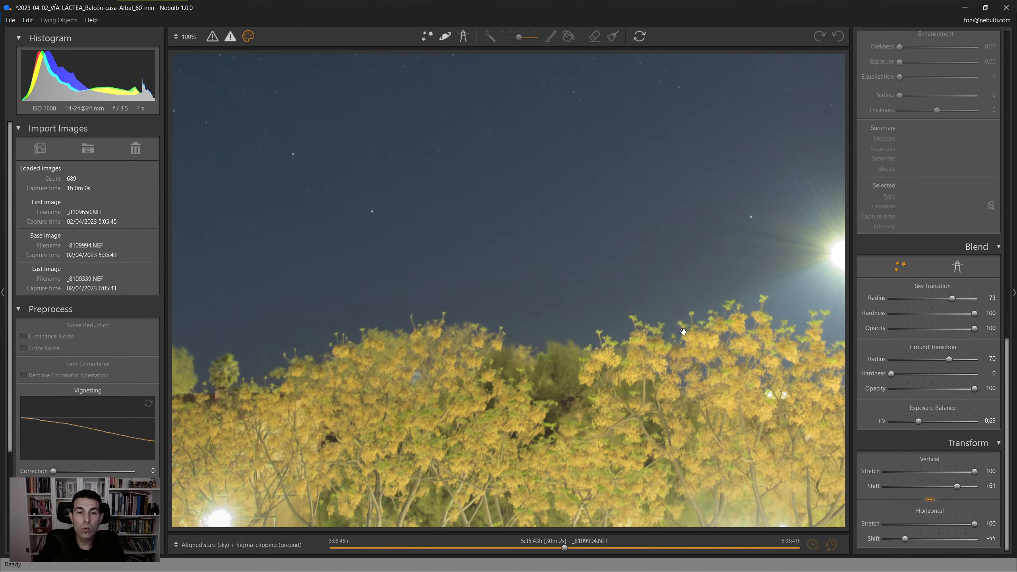
- Inspect the sky-to-ground blend up close along the rooftops, antennas and trees west of the street lamp, ending on the whole image
{"action": "left_click_drag", "start_coordinate": [457, 353], "coordinate": [682, 341]}
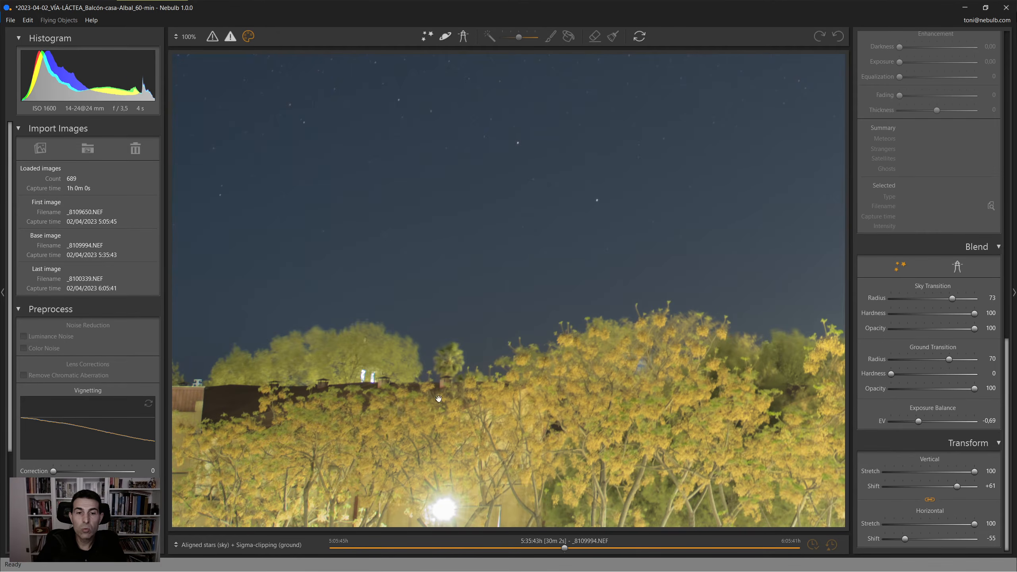
{"action": "left_click_drag", "start_coordinate": [392, 363], "coordinate": [705, 377]}
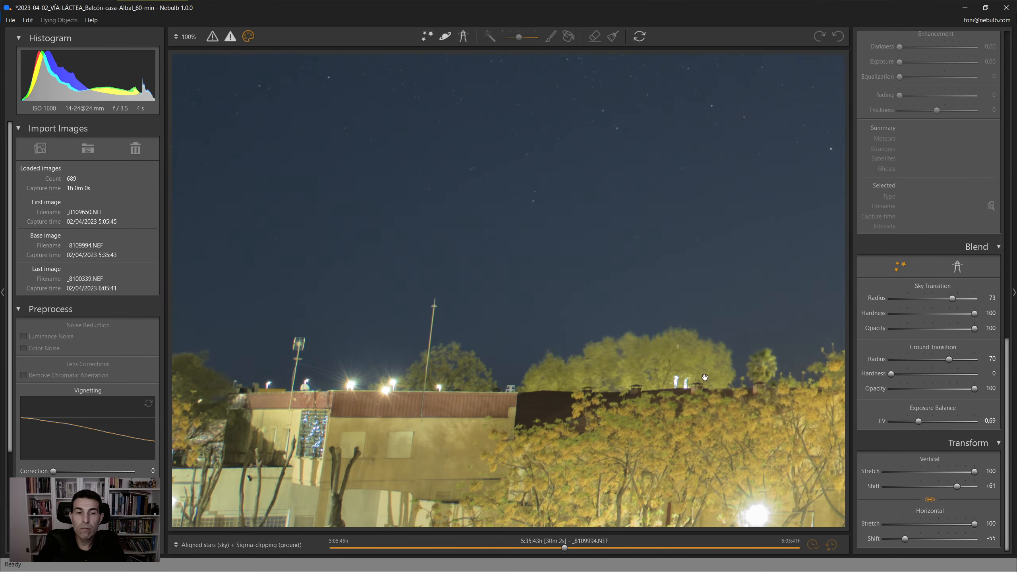
{"action": "left_click_drag", "start_coordinate": [400, 381], "coordinate": [663, 380]}
{"action": "left_click_drag", "start_coordinate": [372, 383], "coordinate": [572, 383]}
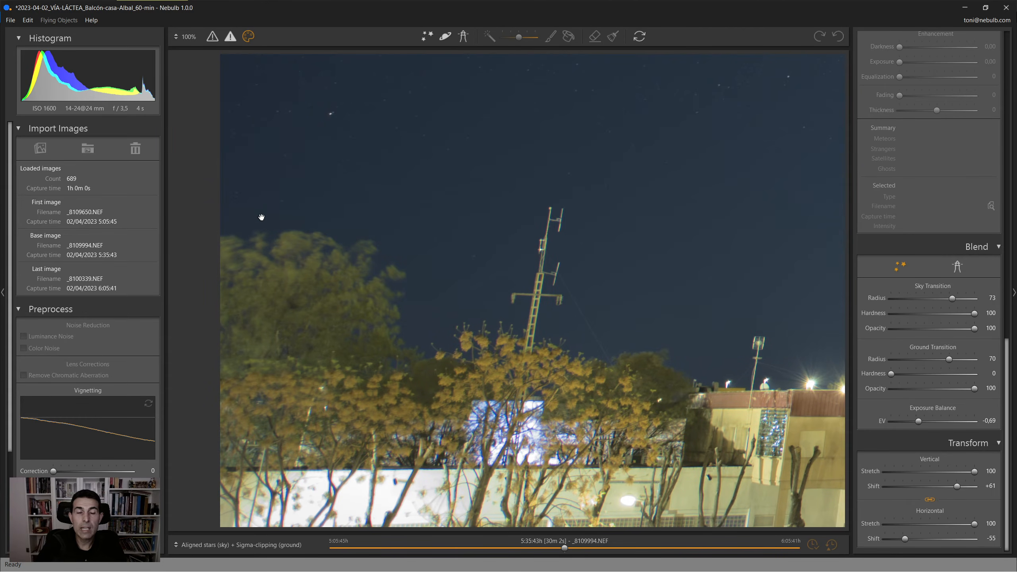
{"action": "left_click_drag", "start_coordinate": [614, 350], "coordinate": [560, 371]}
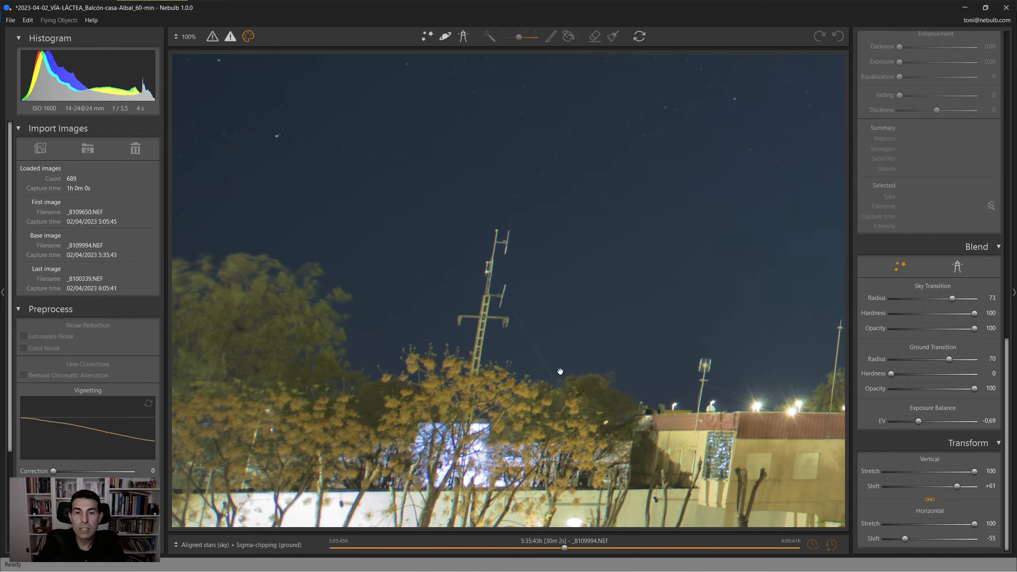
{"action": "left_click_drag", "start_coordinate": [708, 378], "coordinate": [551, 348]}
{"action": "left_click_drag", "start_coordinate": [768, 344], "coordinate": [380, 349]}
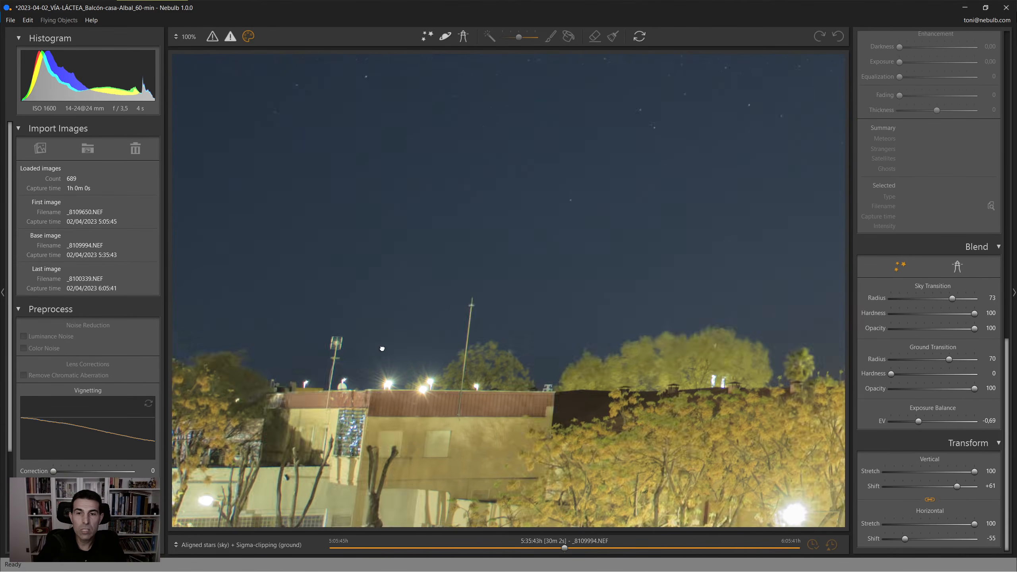
{"action": "left_click", "coordinate": [654, 338]}
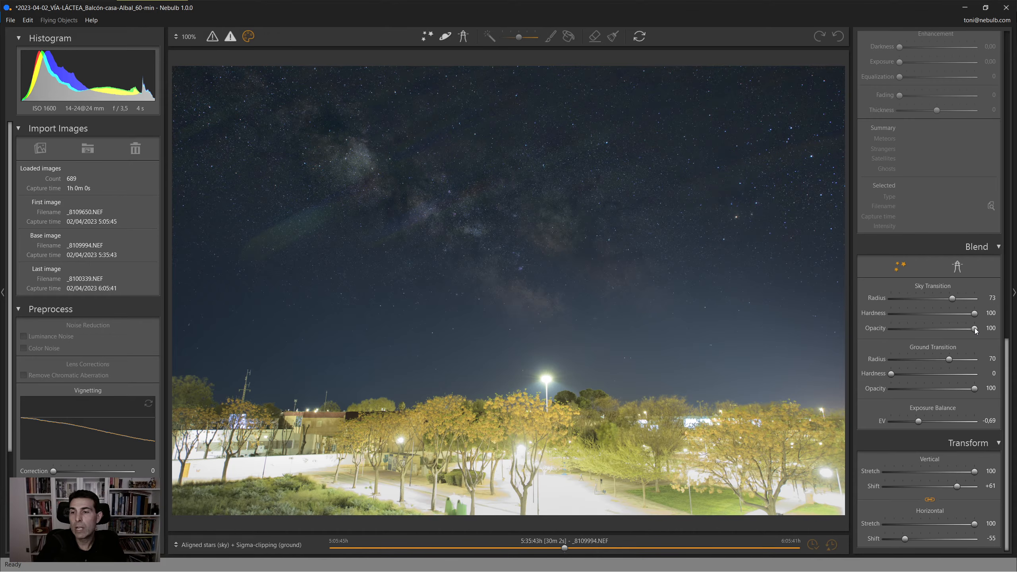
- Try a Sky Transition Opacity of 48, inspect the sky around the street lamp, and restore the opacity to 100
{"action": "left_click_drag", "start_coordinate": [974, 328], "coordinate": [932, 330]}
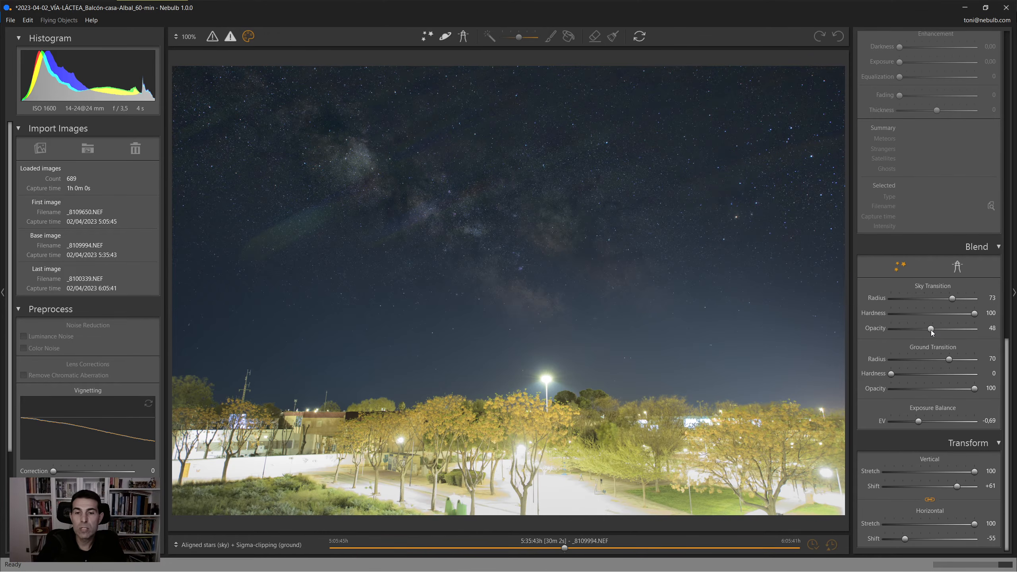
{"action": "left_click", "coordinate": [452, 395]}
{"action": "left_click_drag", "start_coordinate": [712, 407], "coordinate": [467, 318]}
{"action": "left_click_drag", "start_coordinate": [646, 327], "coordinate": [470, 318]}
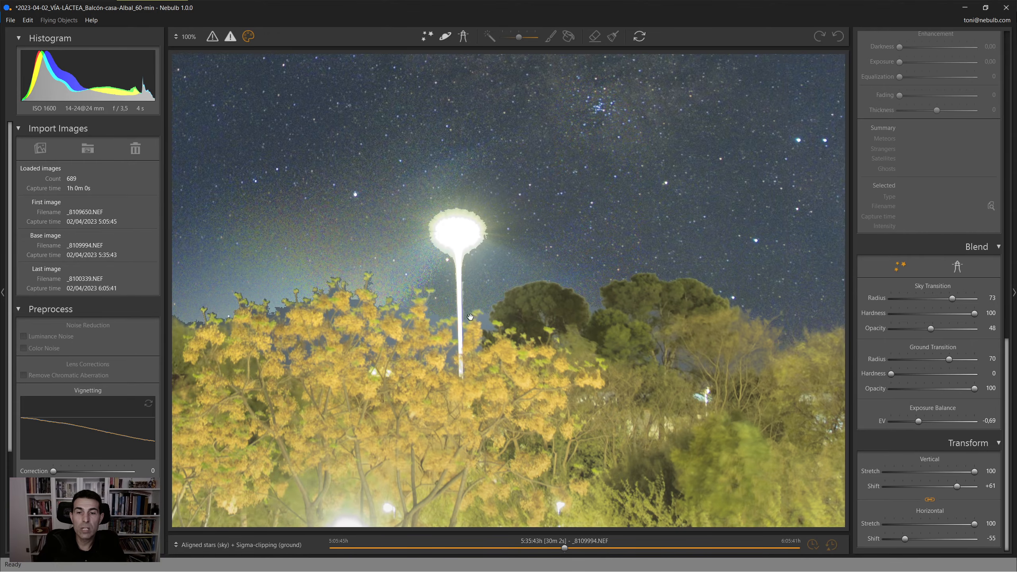
{"action": "left_click_drag", "start_coordinate": [668, 318], "coordinate": [813, 303]}
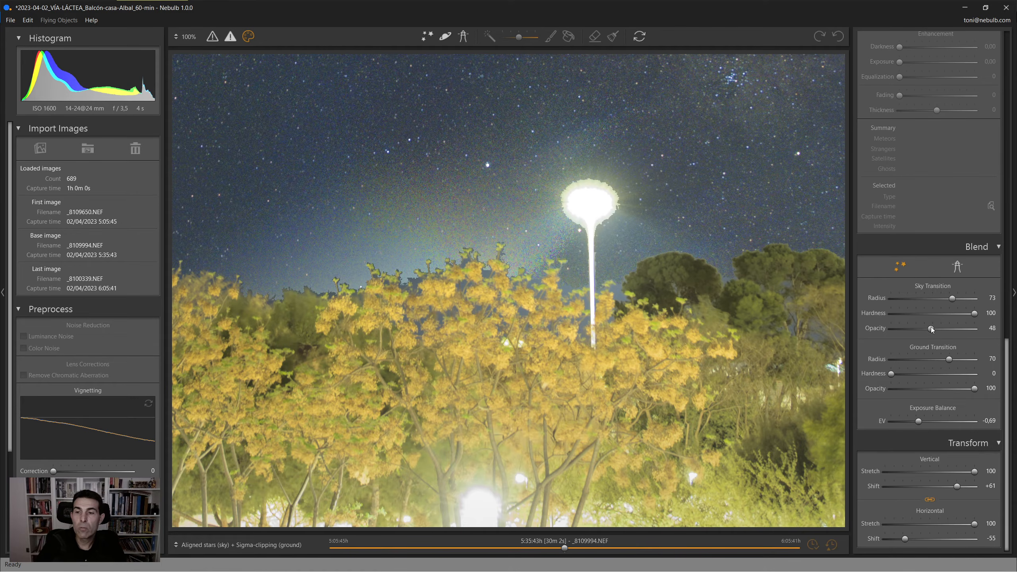
{"action": "left_click_drag", "start_coordinate": [931, 328], "coordinate": [981, 329]}
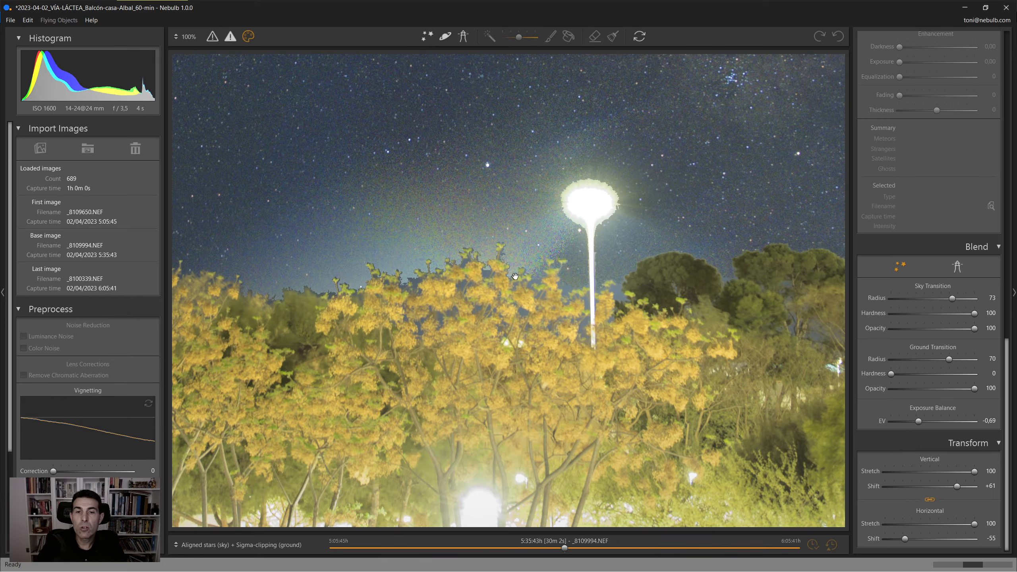
{"action": "left_click_drag", "start_coordinate": [637, 280], "coordinate": [472, 296]}
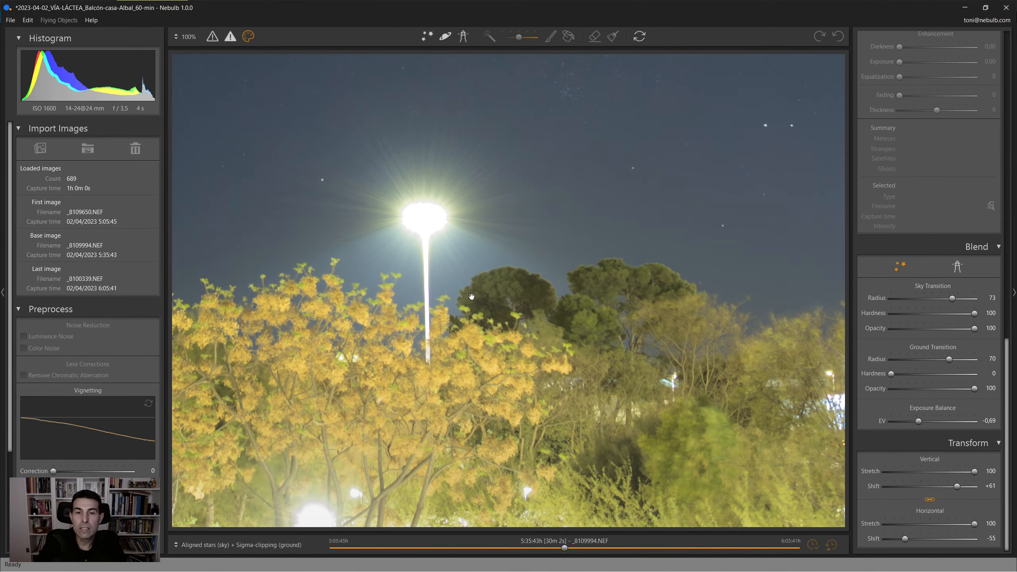
{"action": "left_click", "coordinate": [540, 295]}
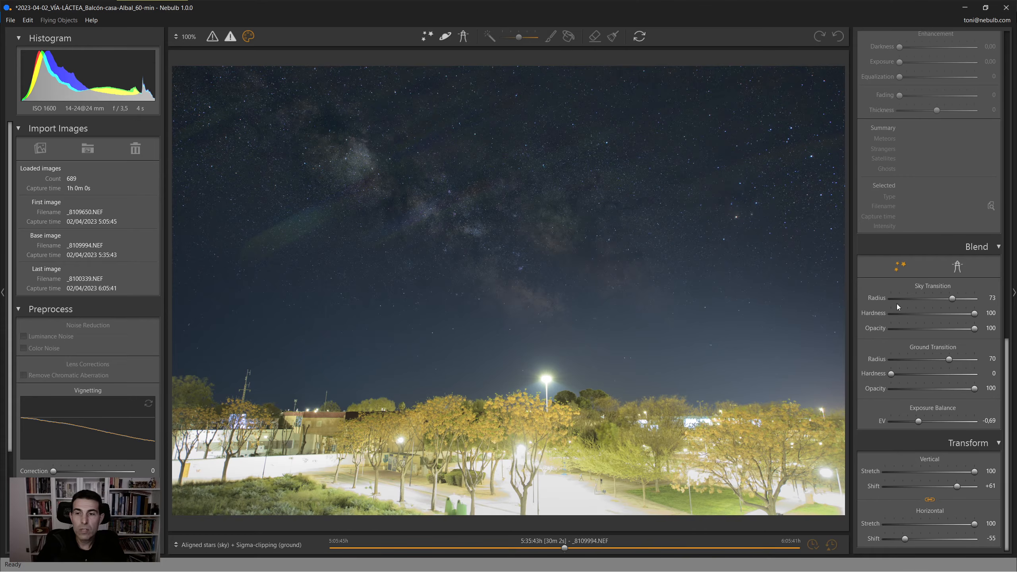
- Set the Sky Transition Hardness to 8, and try a Ground Transition Hardness of 78 before restoring it to 0
{"action": "left_click_drag", "start_coordinate": [976, 317], "coordinate": [881, 318]}
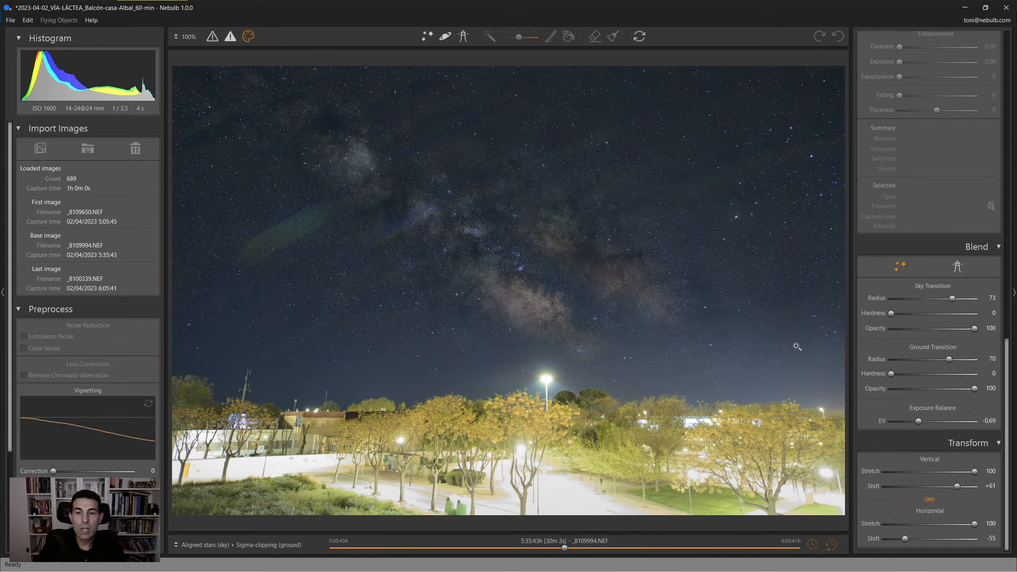
{"action": "left_click_drag", "start_coordinate": [892, 315], "coordinate": [901, 317]}
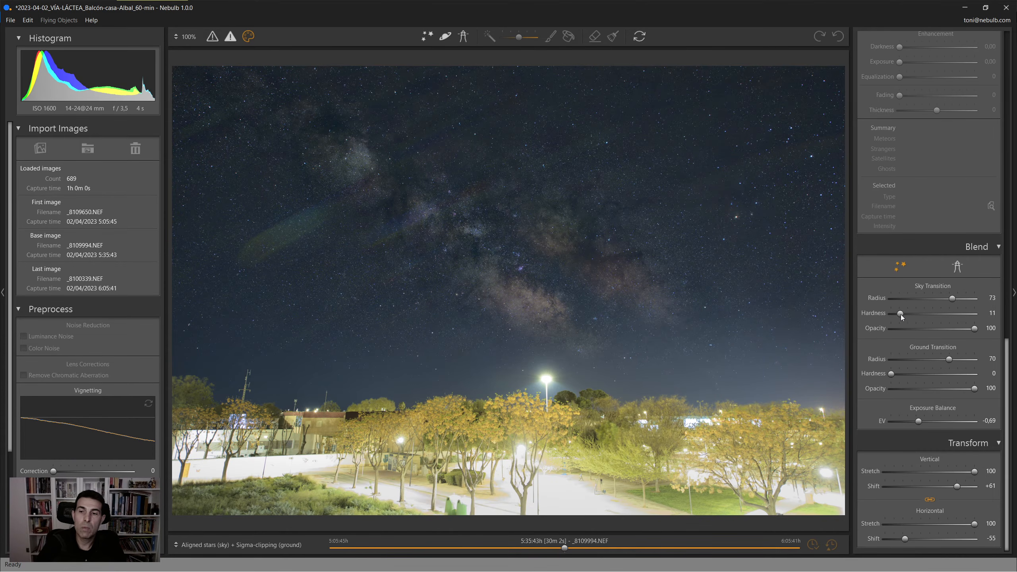
{"action": "left_click_drag", "start_coordinate": [901, 315], "coordinate": [898, 315]}
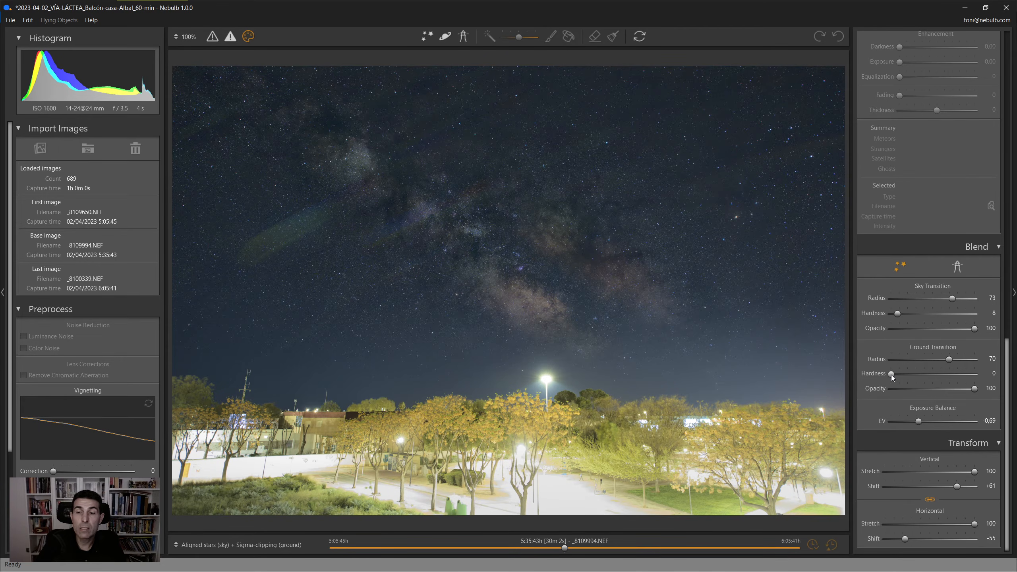
{"action": "left_click_drag", "start_coordinate": [892, 375], "coordinate": [956, 376]}
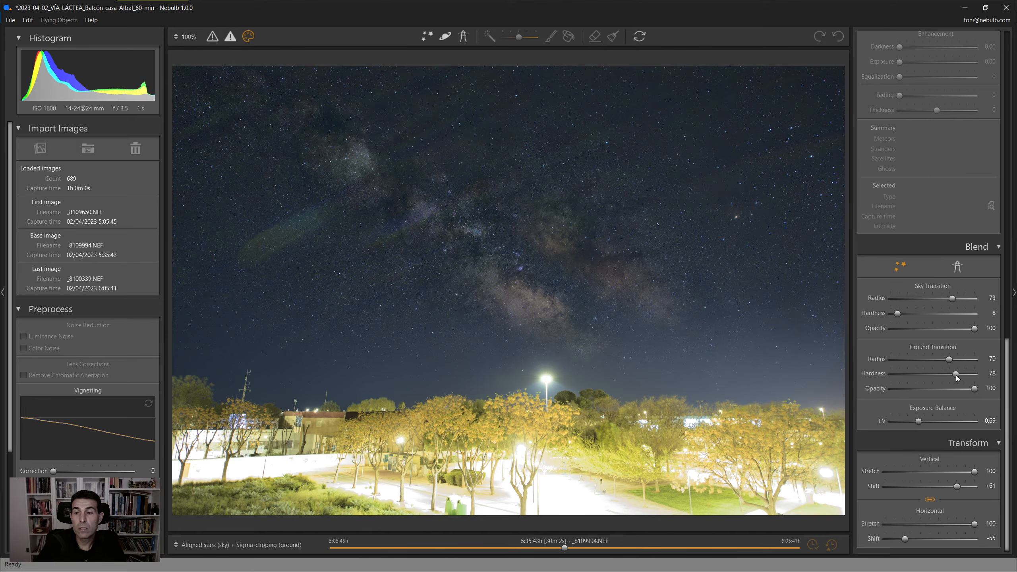
{"action": "left_click_drag", "start_coordinate": [956, 375], "coordinate": [871, 376]}
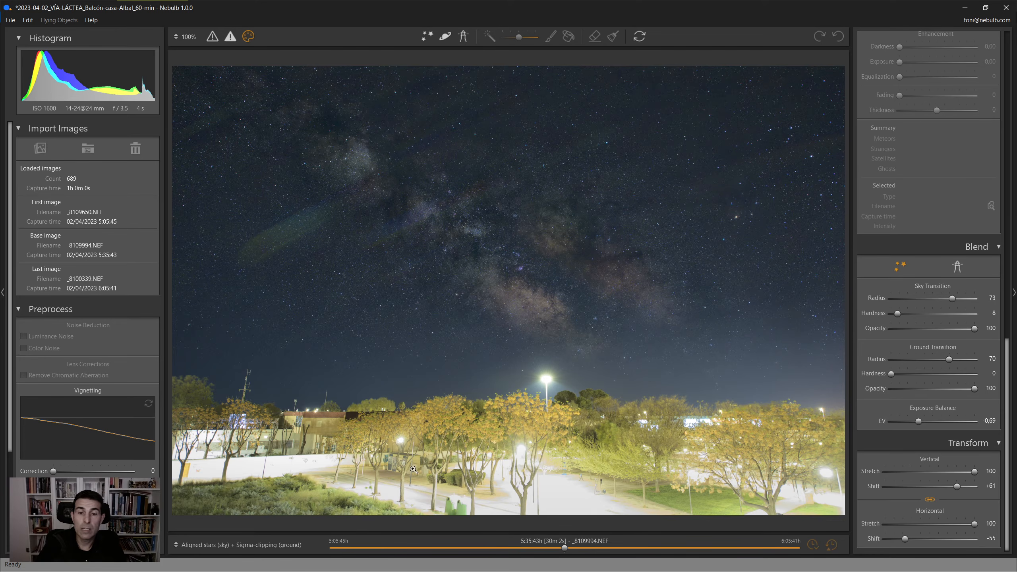
- Examine the Milky Way core in the blended image up close and return to the whole image
{"action": "left_click", "coordinate": [552, 274]}
{"action": "left_click", "coordinate": [551, 274]}
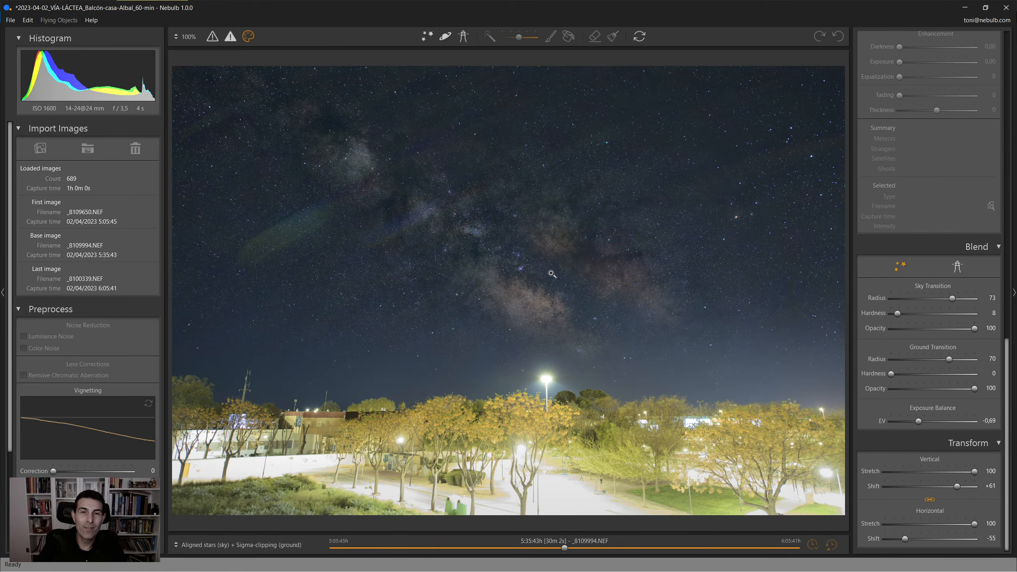
{"action": "left_click", "coordinate": [548, 308]}
{"action": "left_click", "coordinate": [567, 292]}
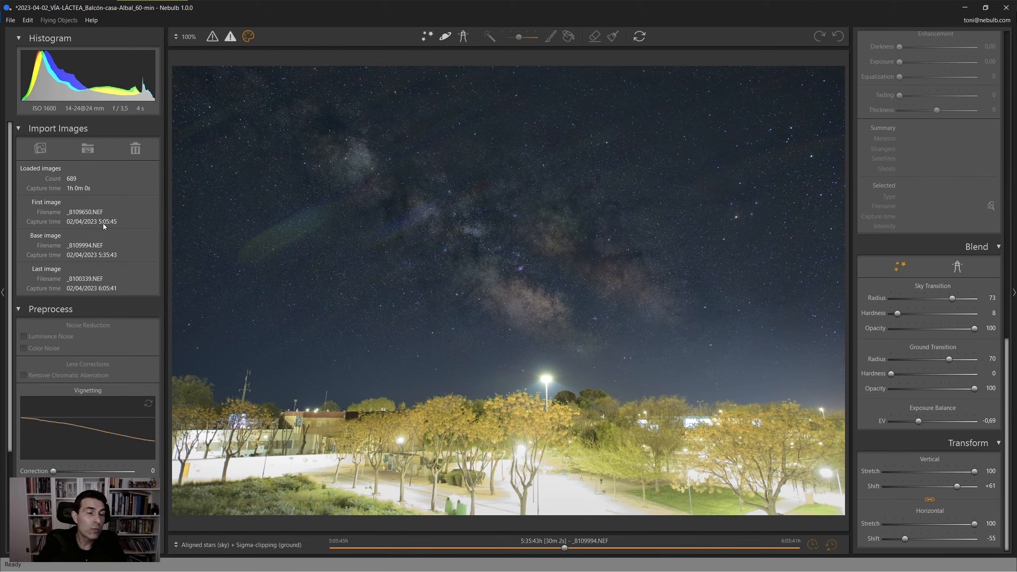
{"action": "left_click", "coordinate": [573, 312]}
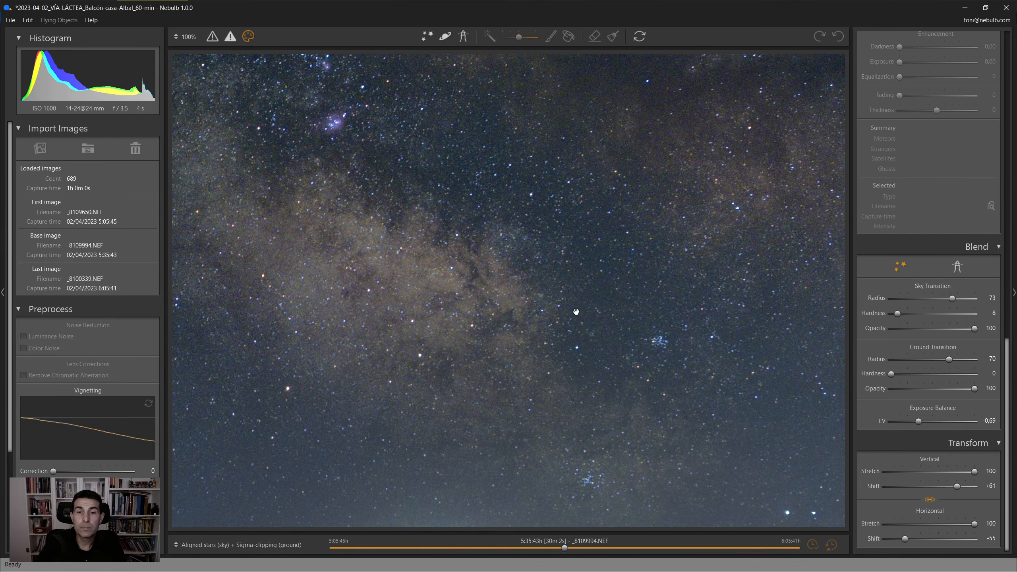
{"action": "left_click", "coordinate": [576, 312]}
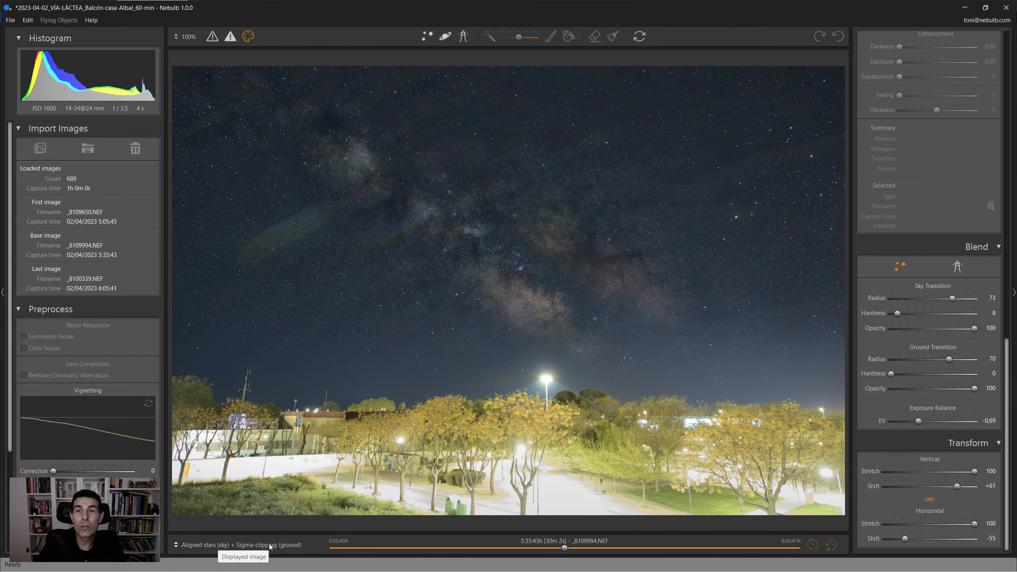
- Review the development and light pollution settings, and inspect the blend up close above the trees and lit building beyond the street lamp
{"action": "scroll", "coordinate": [957, 340], "scroll_direction": "up", "scroll_amount": 3}
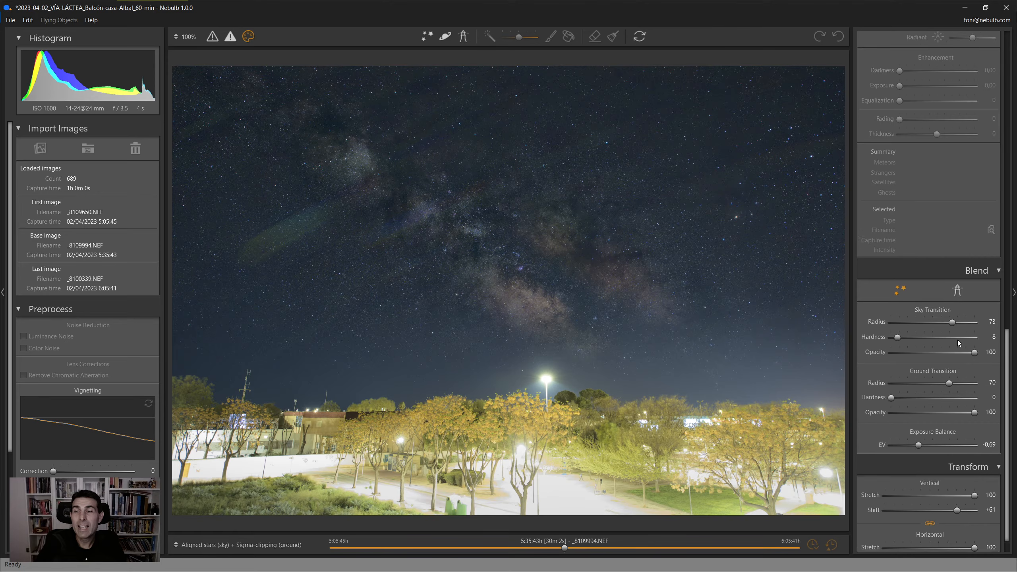
{"action": "scroll", "coordinate": [957, 340], "scroll_direction": "up", "scroll_amount": 10}
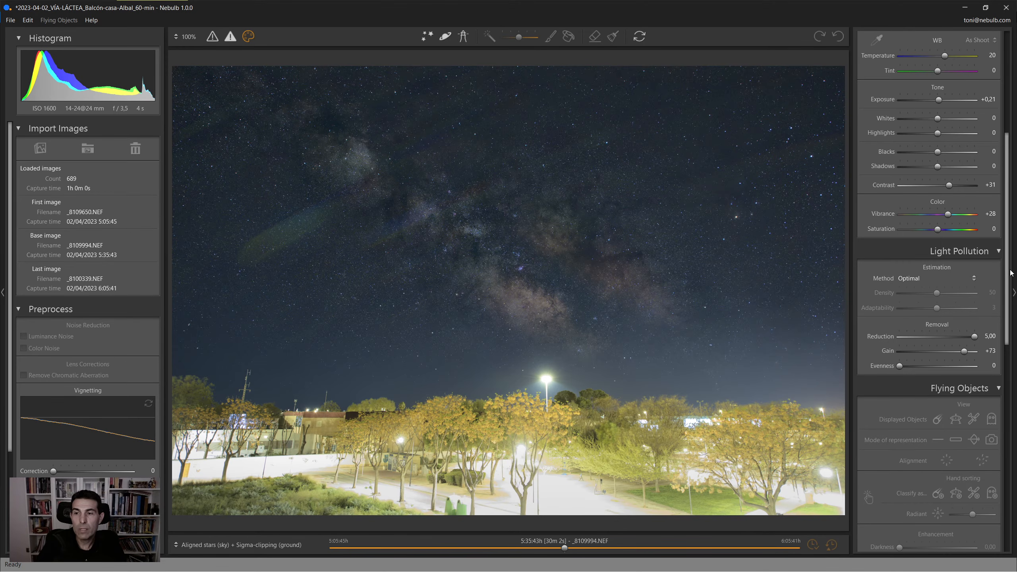
{"action": "scroll", "coordinate": [989, 325], "scroll_direction": "down", "scroll_amount": 3}
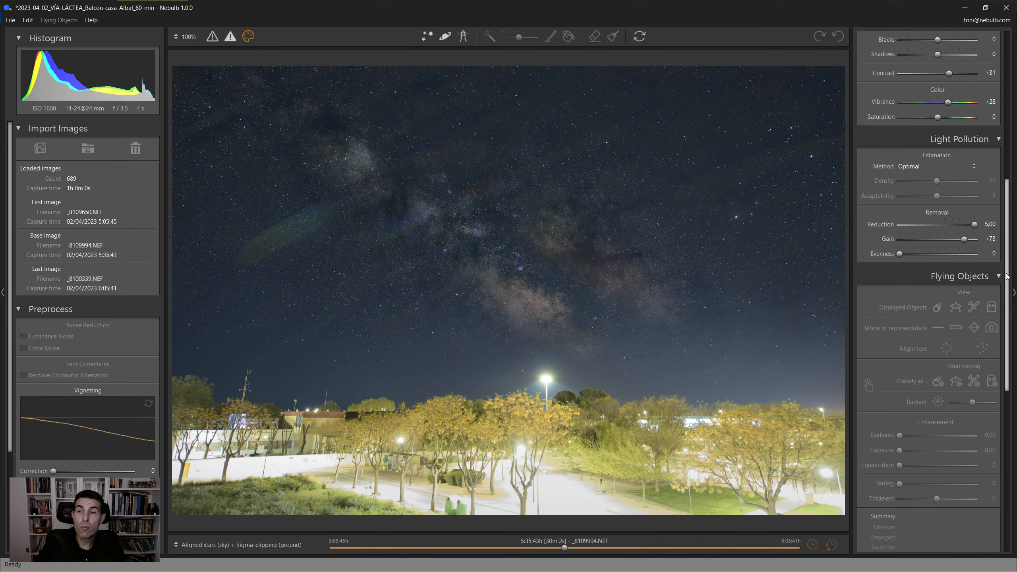
{"action": "left_click_drag", "start_coordinate": [1008, 277], "coordinate": [1008, 417]}
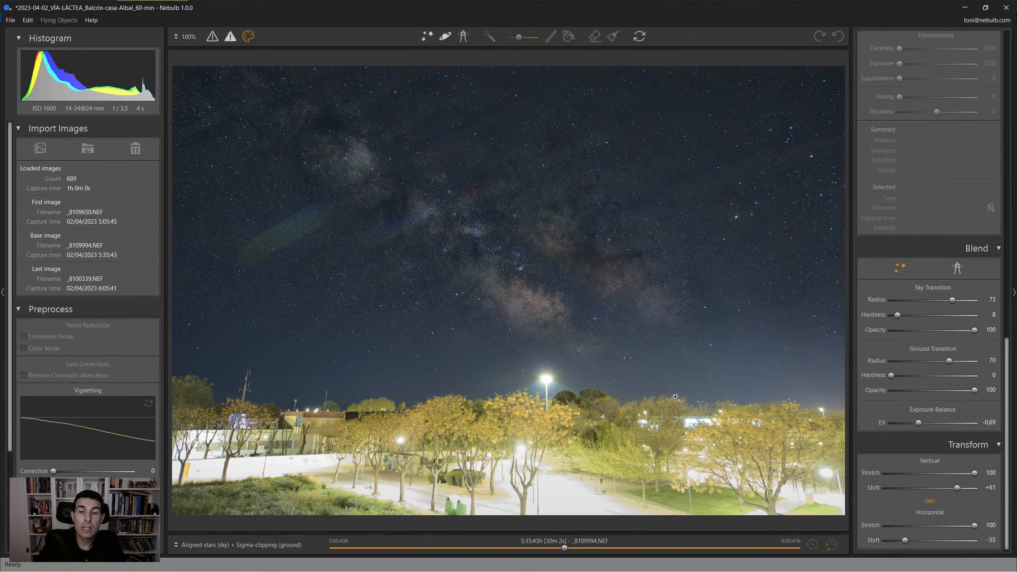
{"action": "left_click", "coordinate": [738, 406]}
{"action": "left_click_drag", "start_coordinate": [734, 429], "coordinate": [608, 274]}
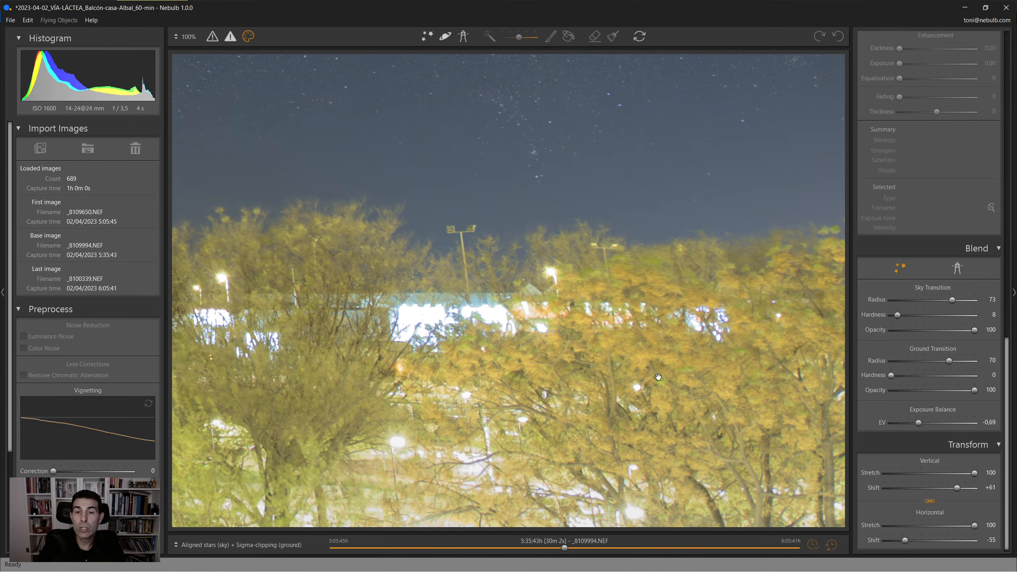
{"action": "left_click", "coordinate": [633, 190]}
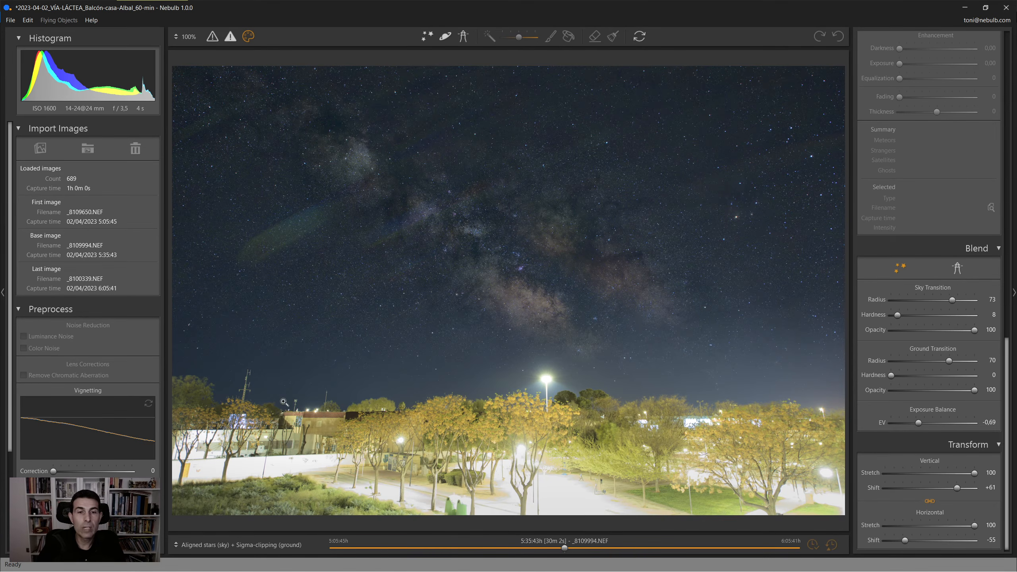
- Export the image as a JPEG in the sRGB color space to the Test folder, named 2023-04-02_VÍA-LÁCTEA_Balcón-casa-Albal_60-min.jpg
{"action": "scroll", "coordinate": [76, 317], "scroll_direction": "down", "scroll_amount": 3}
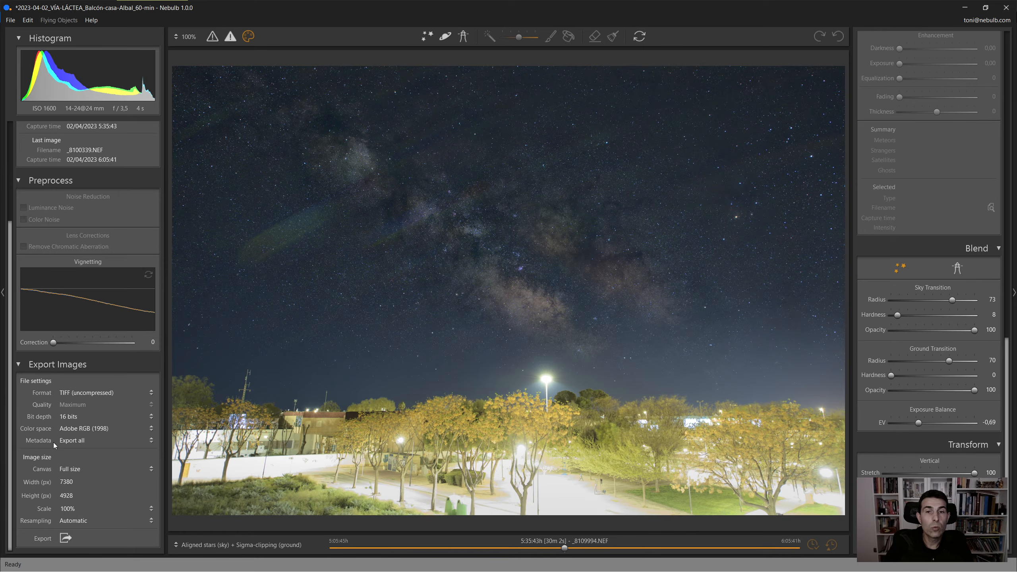
{"action": "left_click", "coordinate": [85, 393]}
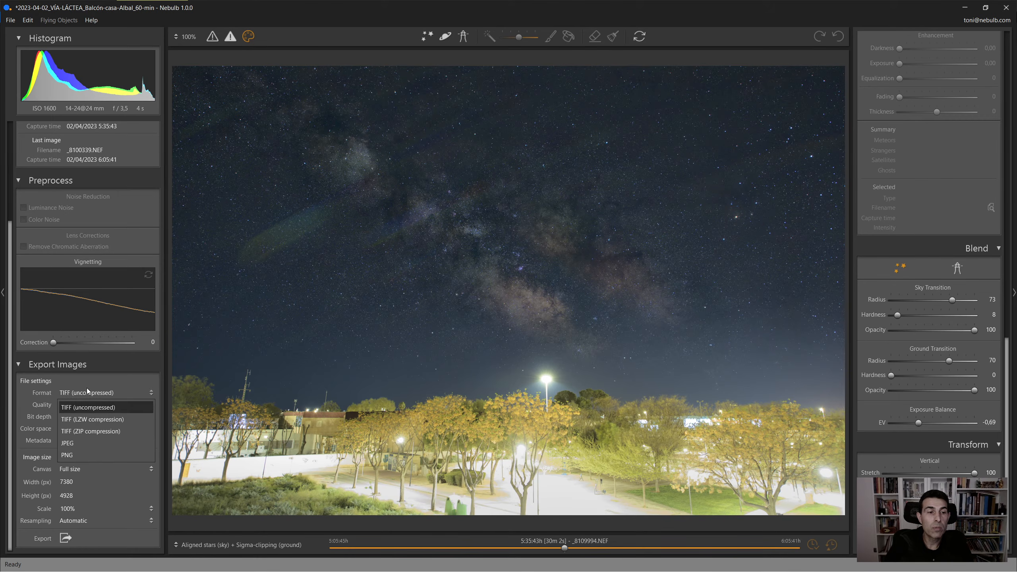
{"action": "left_click", "coordinate": [73, 446]}
{"action": "left_click", "coordinate": [74, 430]}
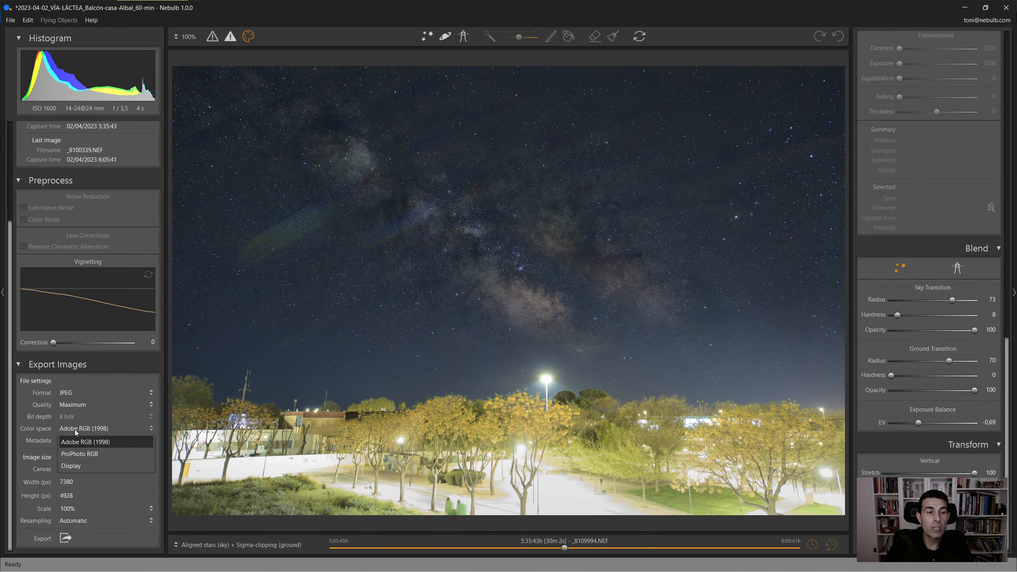
{"action": "left_click", "coordinate": [76, 442]}
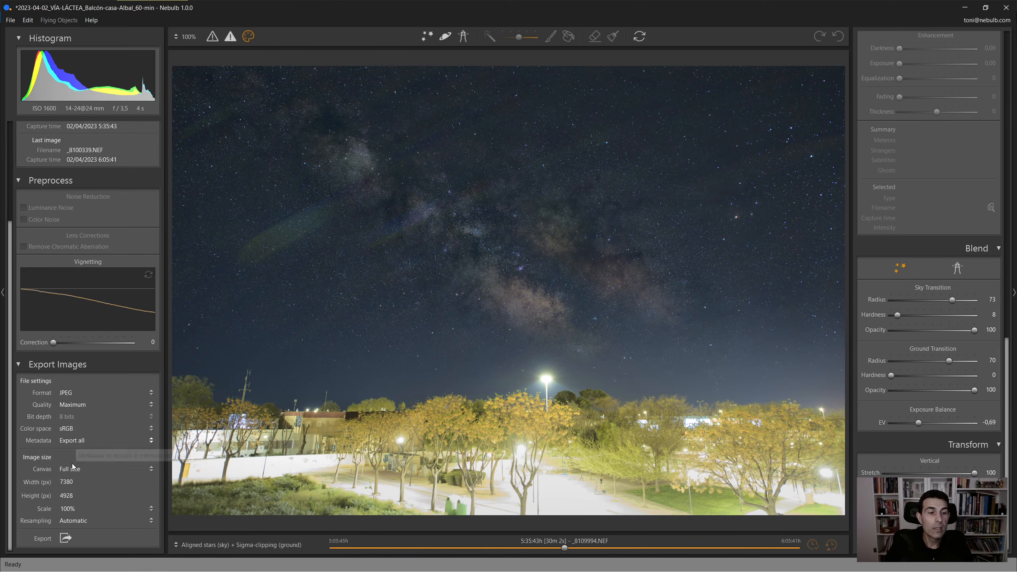
{"action": "left_click", "coordinate": [65, 539]}
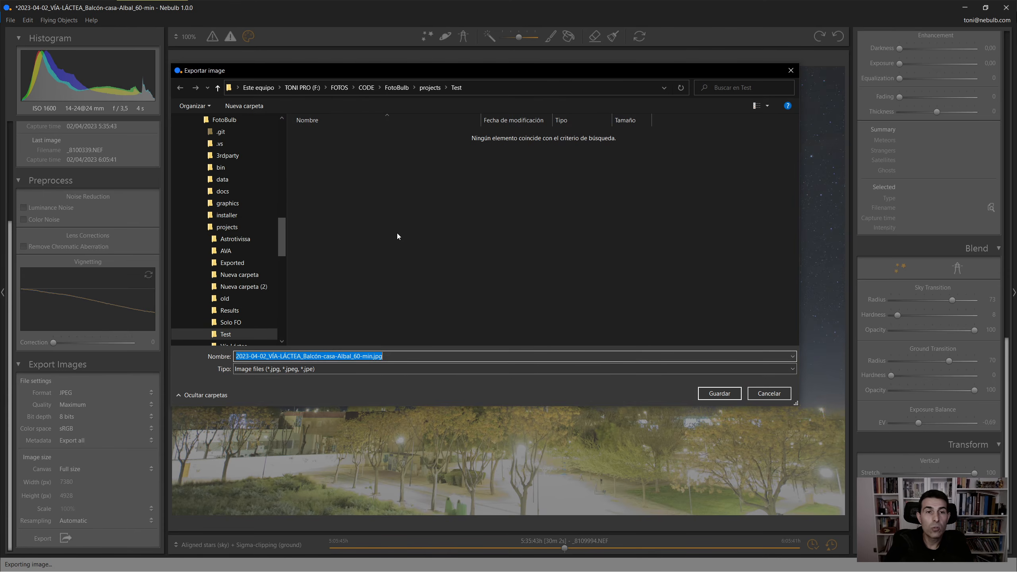
{"action": "left_click", "coordinate": [720, 393]}
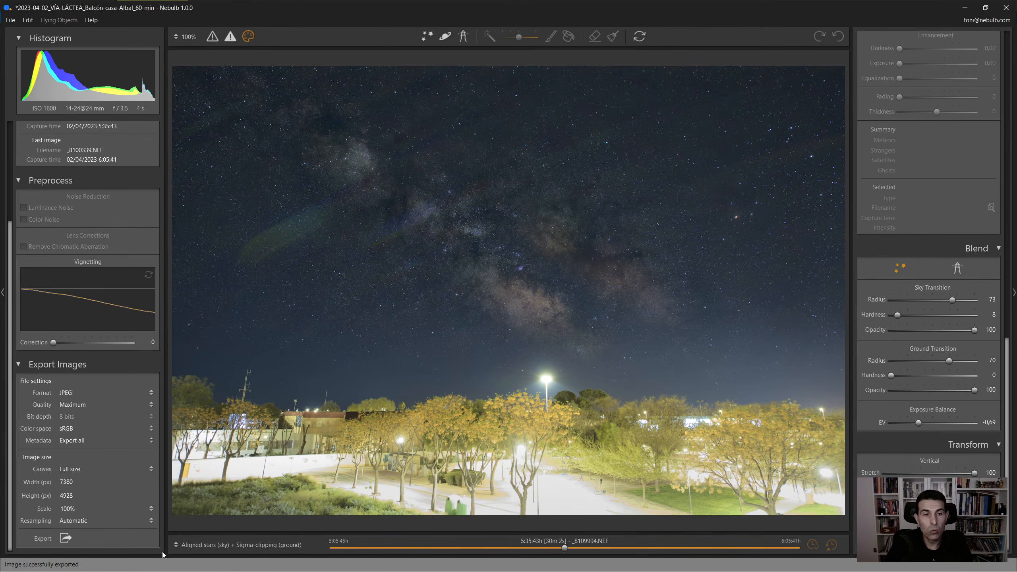
- Switch to the File Explorer window of the Test folder, open the exported JPEG and examine it at different magnifications
{"action": "key", "text": "super"}
{"action": "mouse_move", "coordinate": [161, 562]}
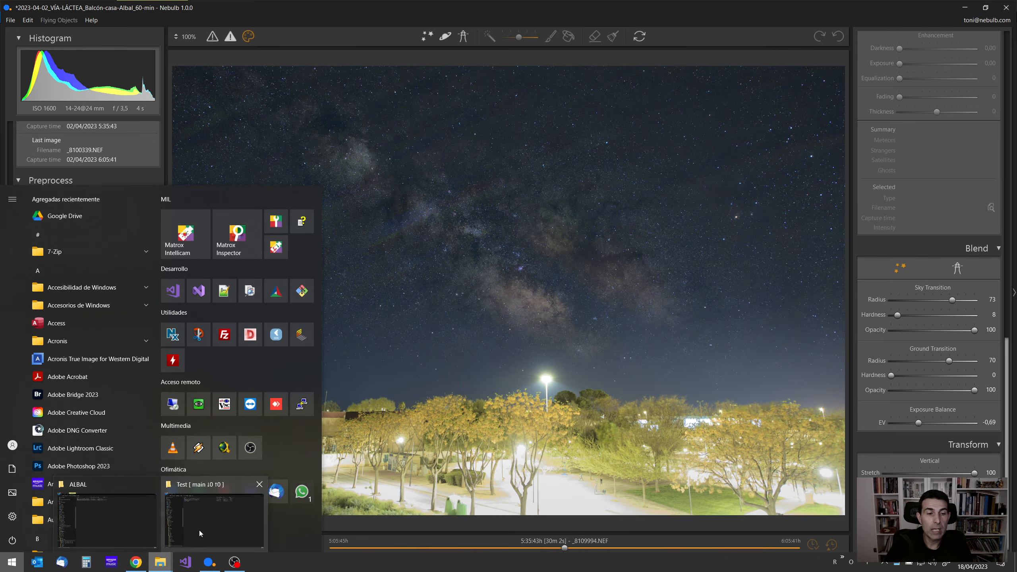
{"action": "left_click", "coordinate": [200, 533]}
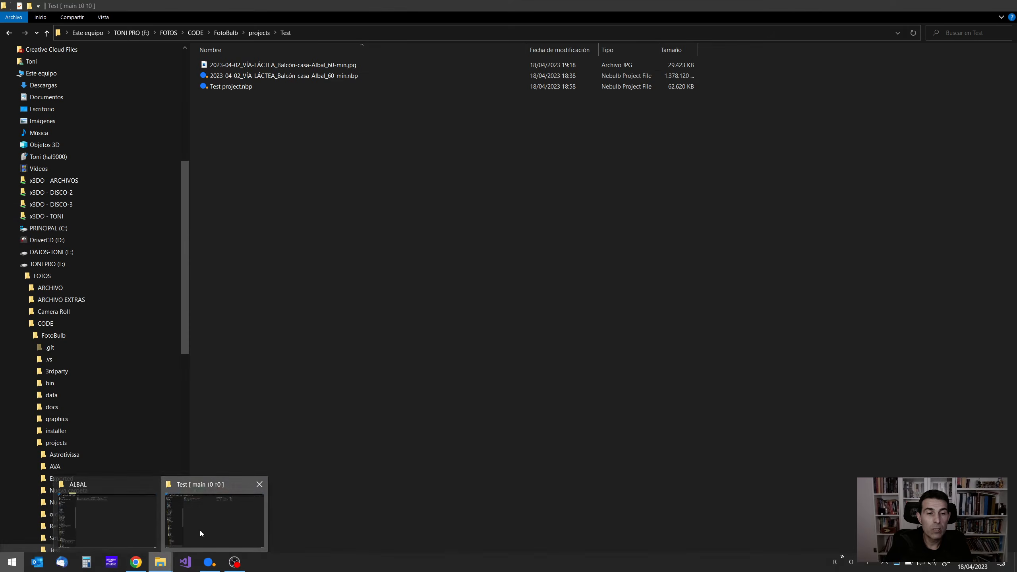
{"action": "double_click", "coordinate": [230, 64]}
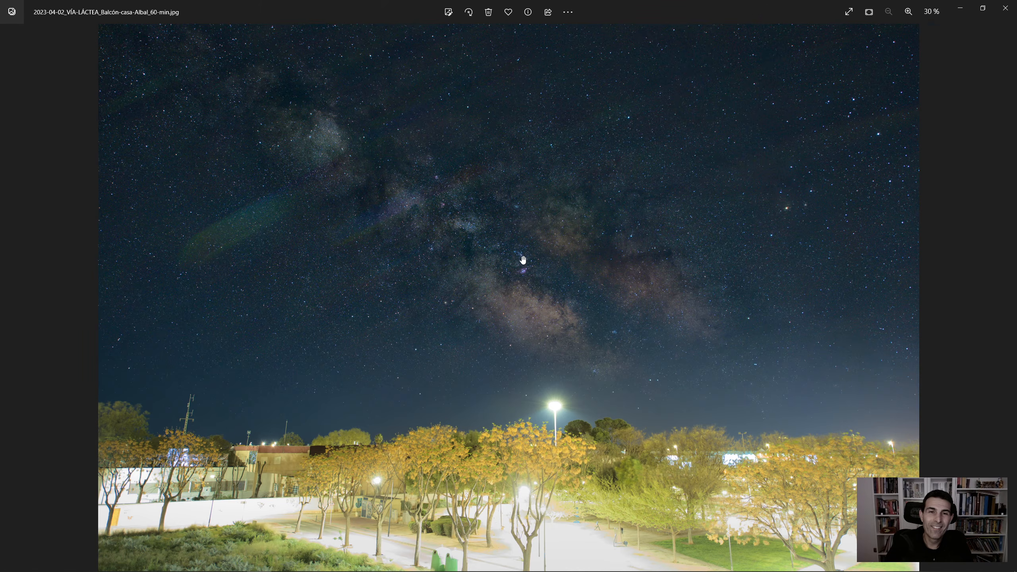
{"action": "scroll", "coordinate": [534, 291], "scroll_direction": "up", "scroll_amount": 4}
{"action": "scroll", "coordinate": [515, 269], "scroll_direction": "down", "scroll_amount": 4}
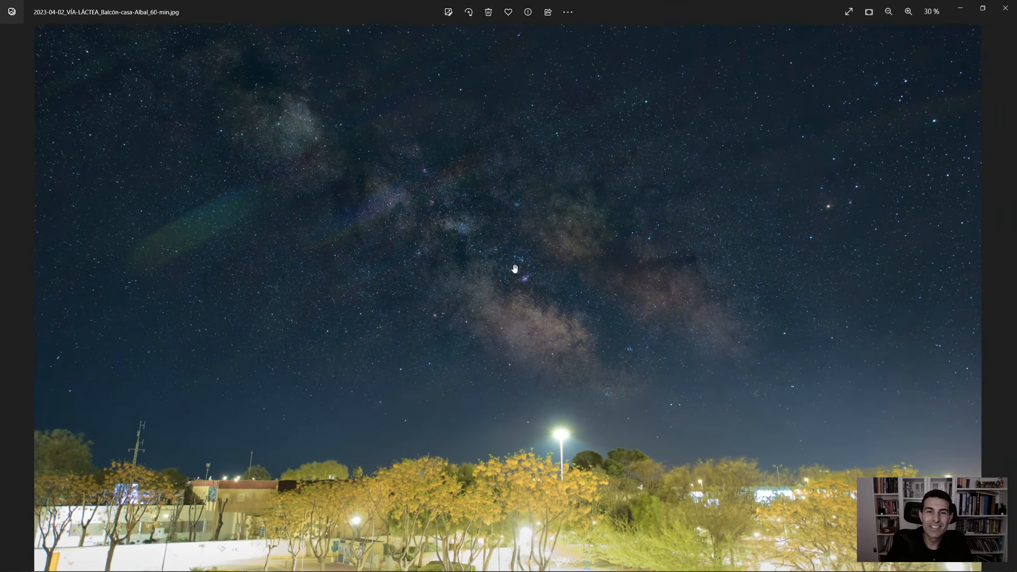